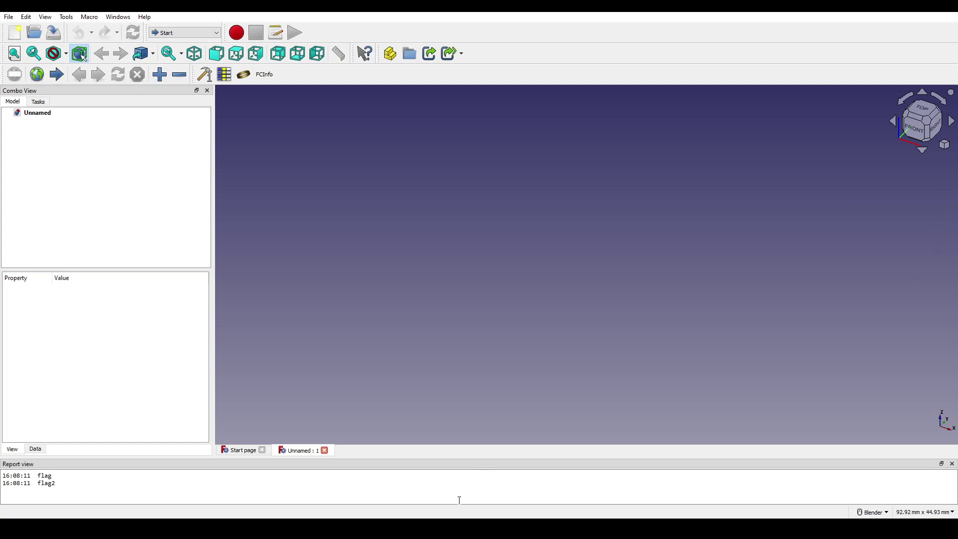
Import the ref2 reference image from the flash (E:) drive into the empty document
key("alt+Tab")
left_click_drag(503, 18, 780, 35)
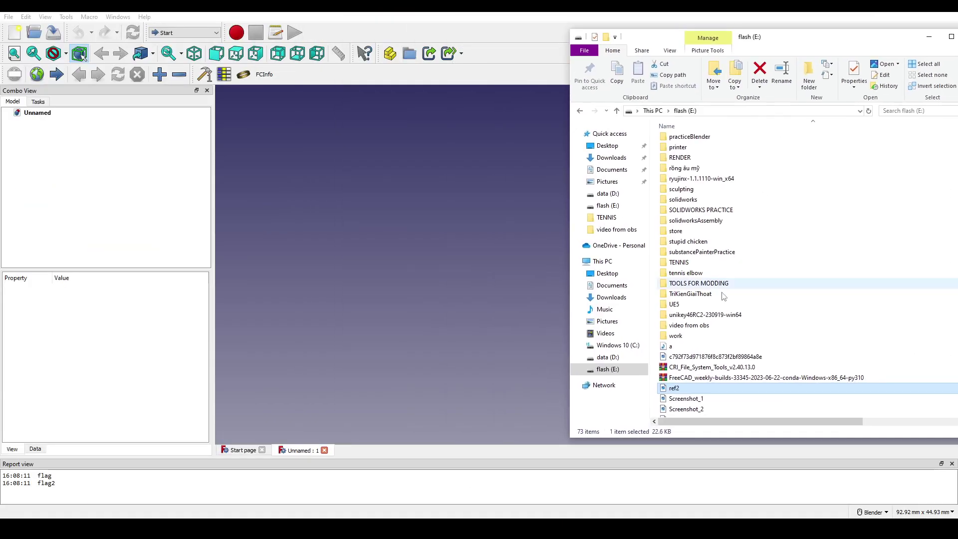
scroll(726, 282, "down", 4)
left_click_drag(693, 270, 454, 286)
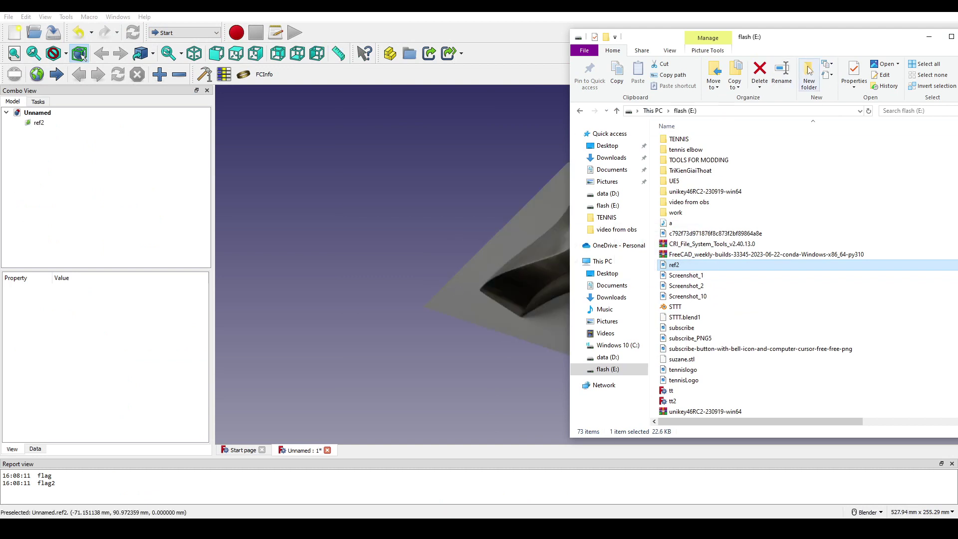
left_click(928, 37)
middle_click_drag(653, 211, 636, 244)
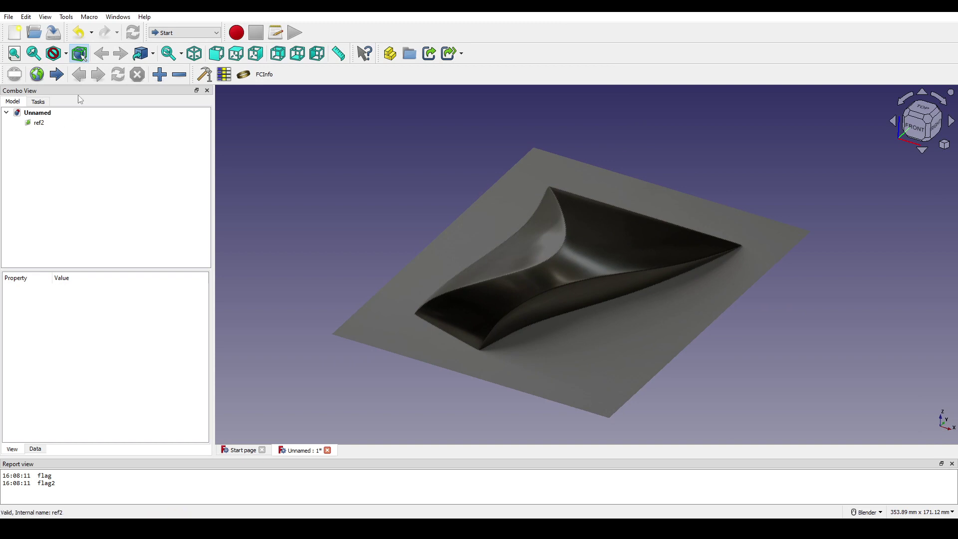
Turn on the axis cross to show the origin on the reference image
left_click(44, 17)
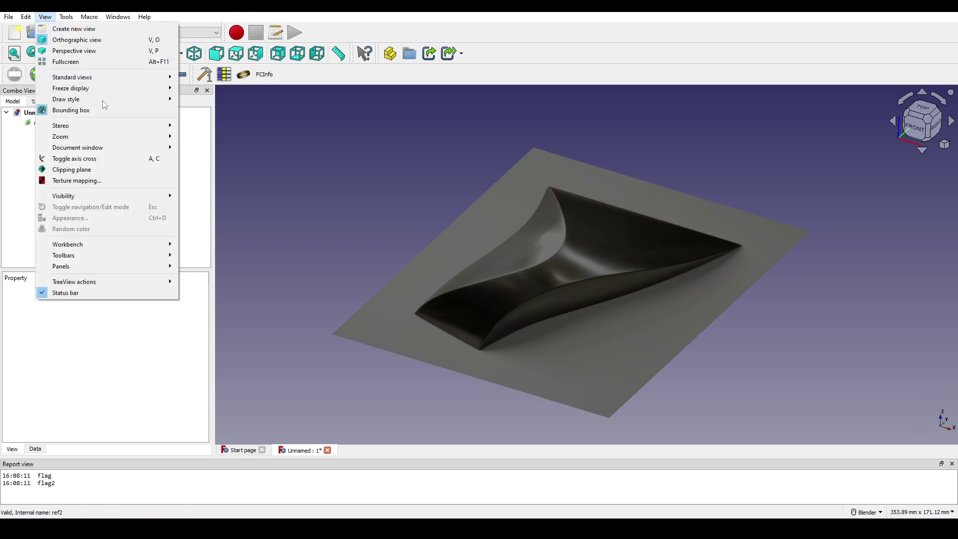
left_click(111, 158)
middle_click_drag(558, 210, 545, 275)
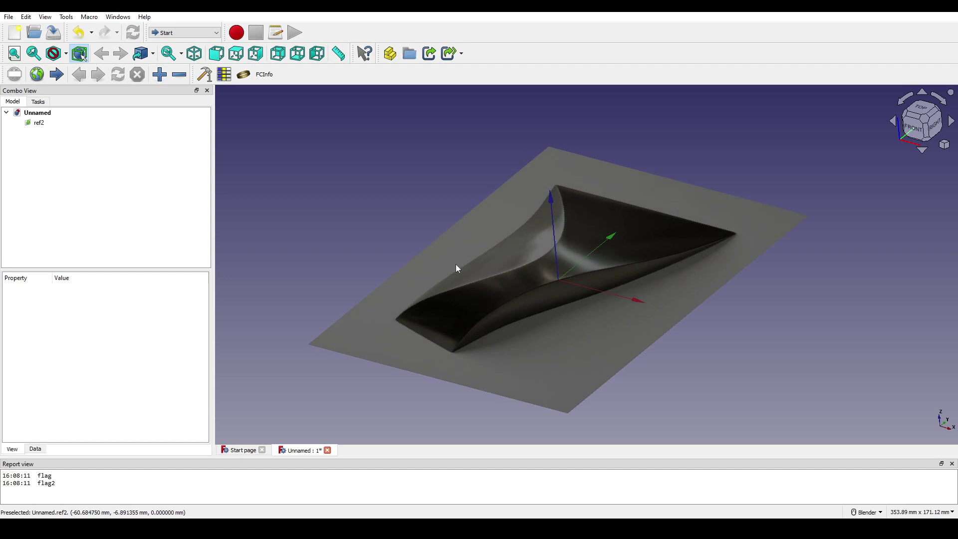
middle_click_drag(556, 327, 581, 327)
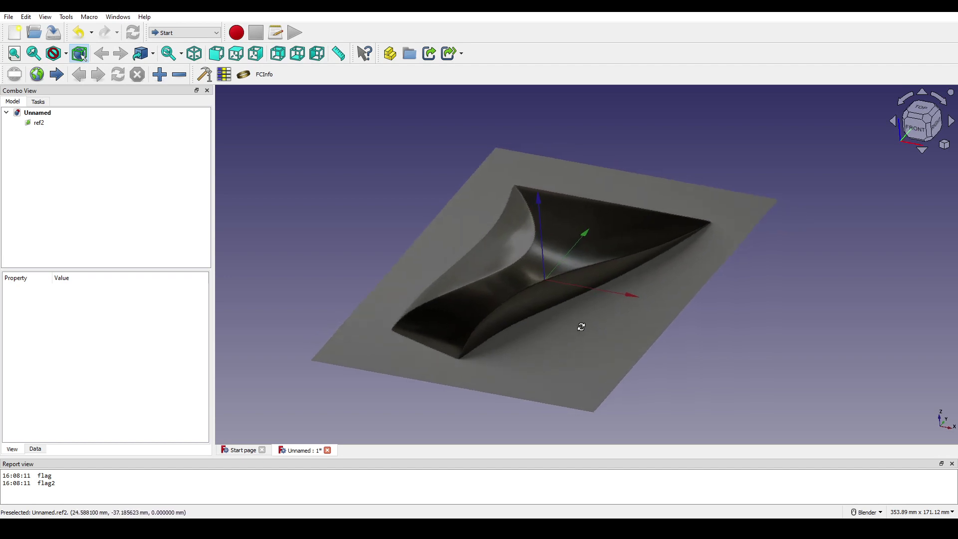
Transform the ref2 image by rotating it 90° about the X axis so it stands upright facing front
left_click(38, 122)
right_click(36, 123)
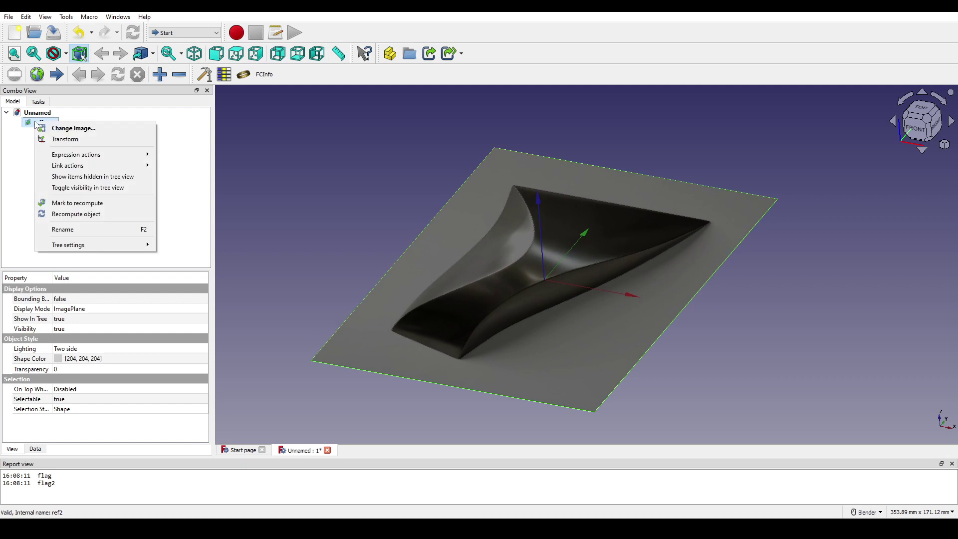
left_click(75, 140)
middle_click_drag(490, 263, 492, 284)
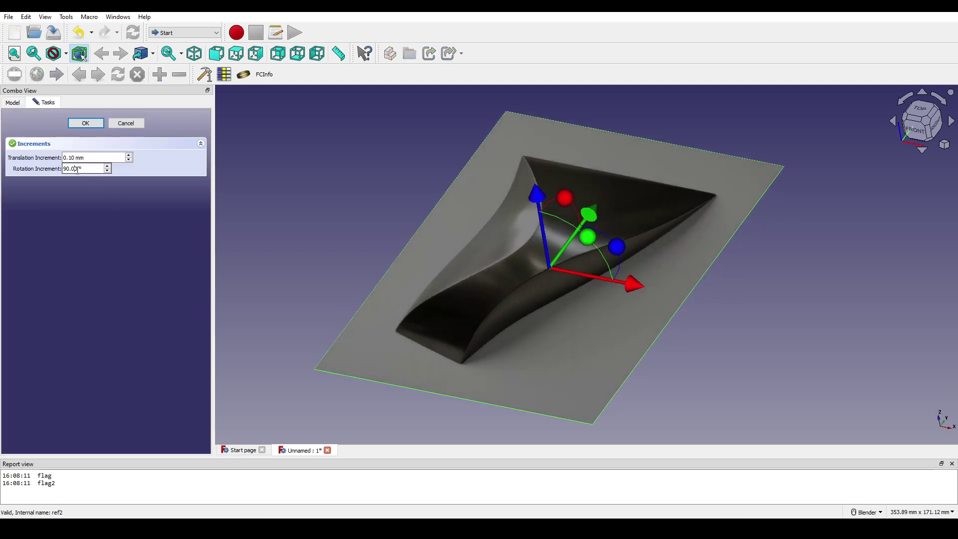
middle_click_drag(543, 319, 582, 201)
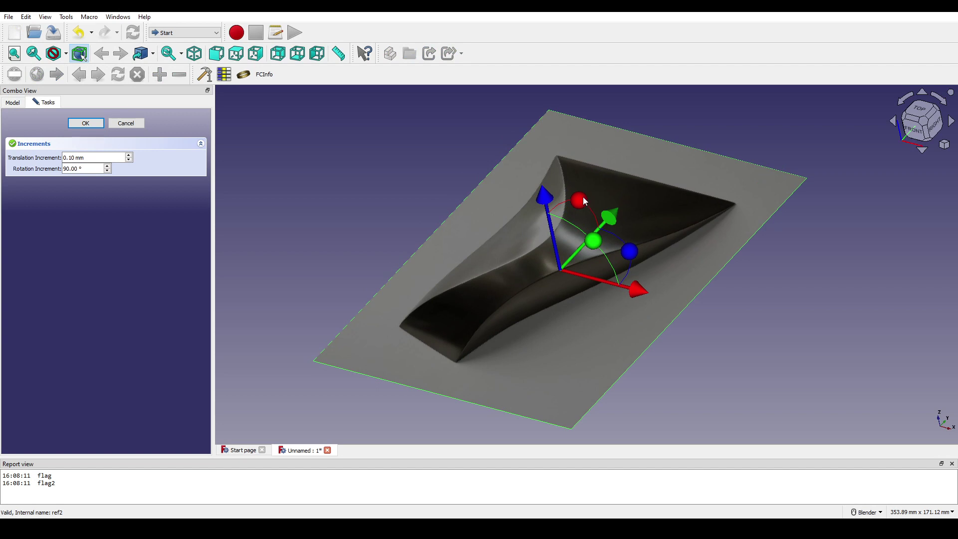
left_click_drag(584, 201, 505, 221)
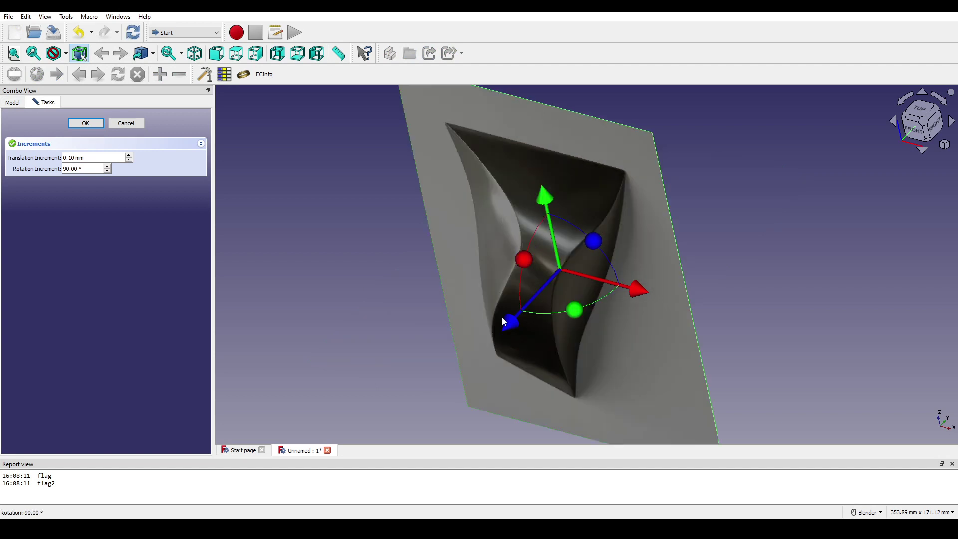
Move the ref2 image about 112 mm back along the Y axis, behind the origin, and accept the transform
left_click_drag(505, 328, 669, 226)
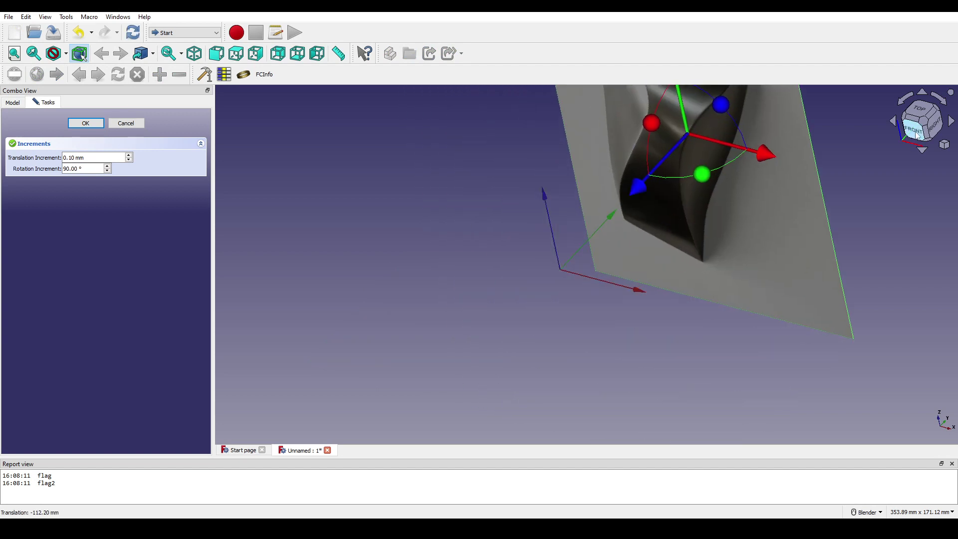
left_click(916, 134)
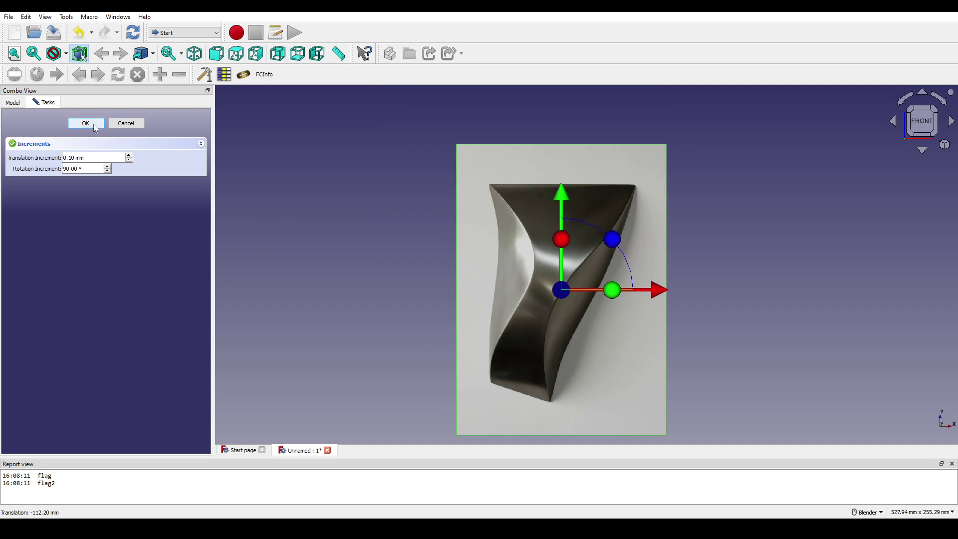
left_click(85, 123)
scroll(619, 246, "up", 1)
scroll(619, 246, "up", 1)
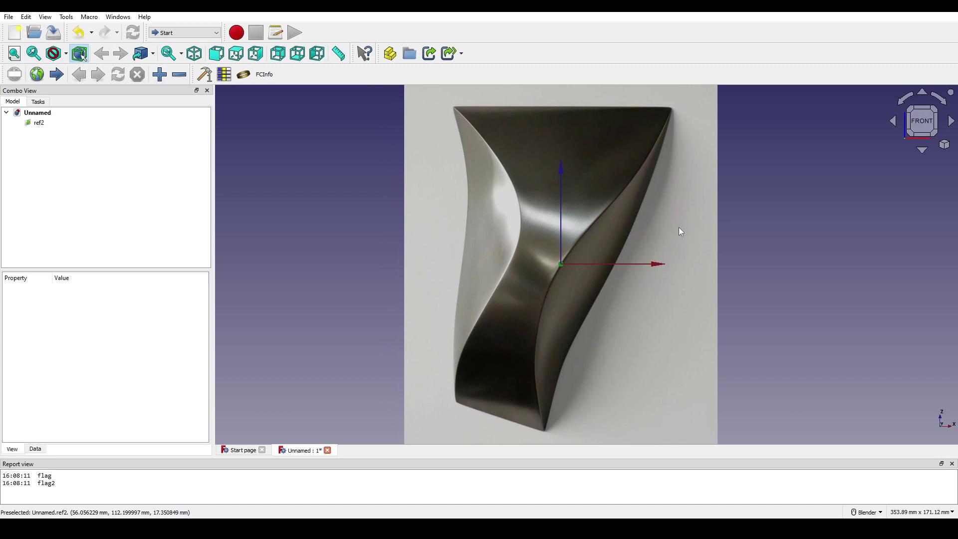
Switch to the Sketcher workbench and create a new sketch on the XZ plane with no offset
left_click(680, 227)
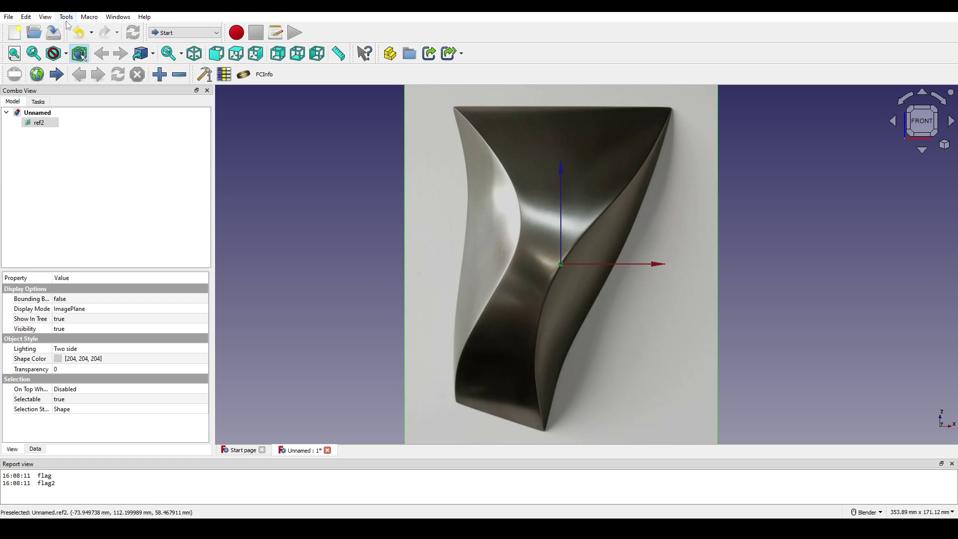
left_click(185, 32)
left_click(170, 117)
middle_click_drag(489, 159, 468, 149, "shift")
left_click(761, 209)
middle_click_drag(707, 185, 707, 216, "shift")
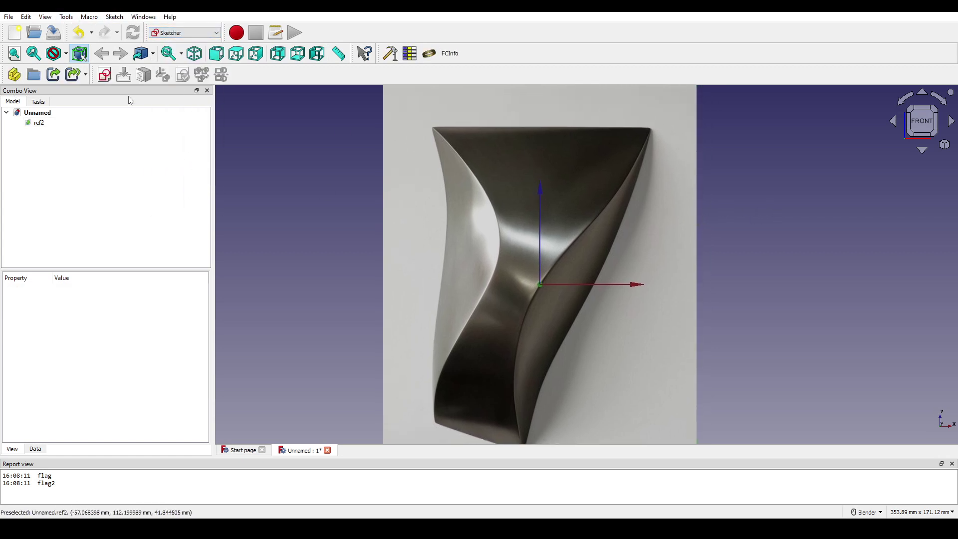
left_click(105, 75)
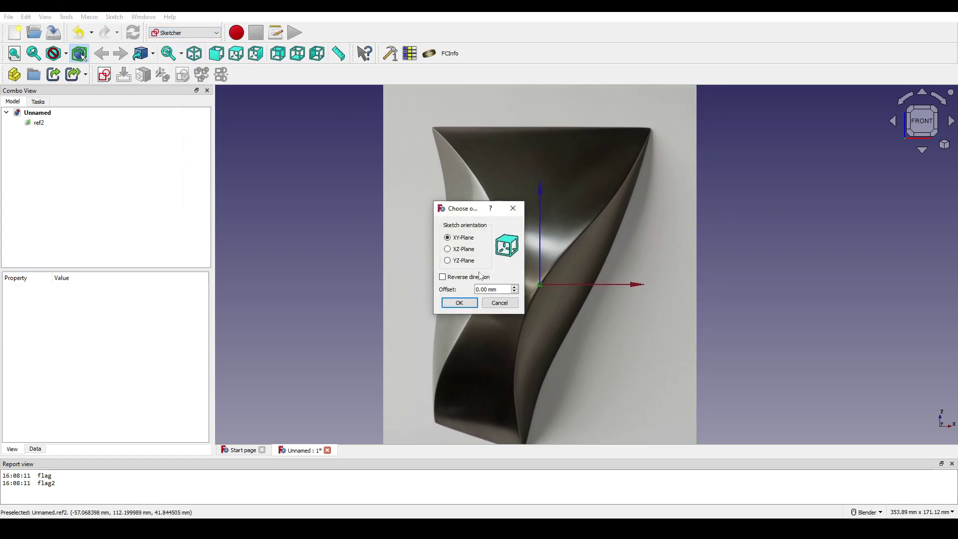
left_click(472, 303)
Trace the left outer edge of the shape in the image with an eight-point B-spline, from upper corner to lower corner
left_click(14, 234)
left_click(454, 95)
left_click(455, 96)
left_click(469, 151)
left_click(471, 189)
left_click(468, 229)
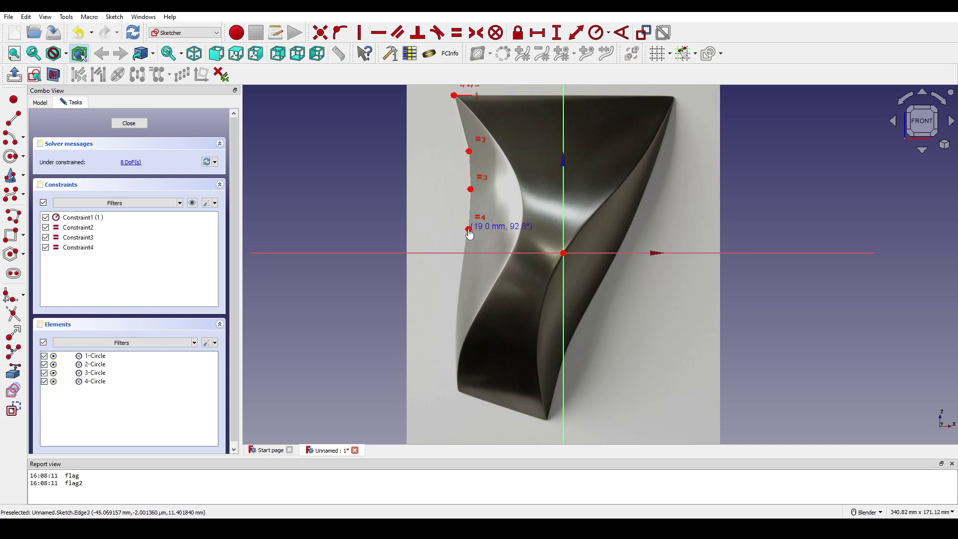
left_click(459, 278)
left_click(456, 325)
left_click(454, 367)
left_click(460, 392)
right_click(502, 350)
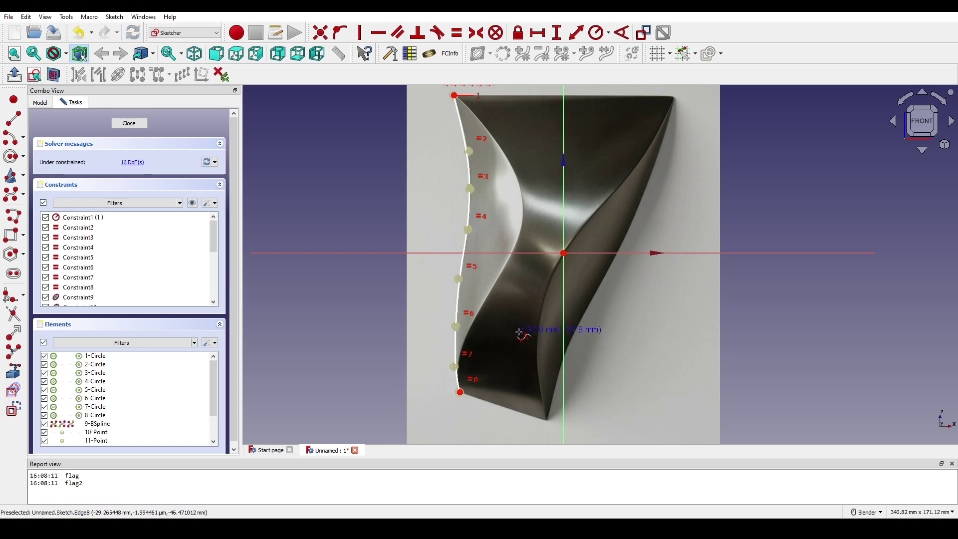
Trace the right outer edge of the shape with a nine-point B-spline, from the upper right corner to the lower tip
left_click(673, 99)
left_click(669, 121)
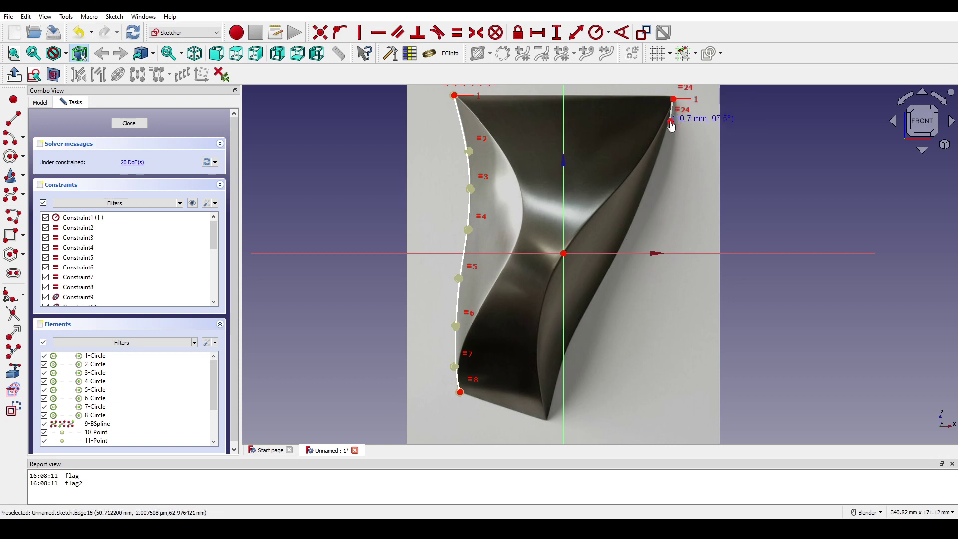
left_click(661, 155)
left_click(640, 204)
left_click(625, 242)
left_click(593, 294)
left_click(576, 327)
left_click(557, 375)
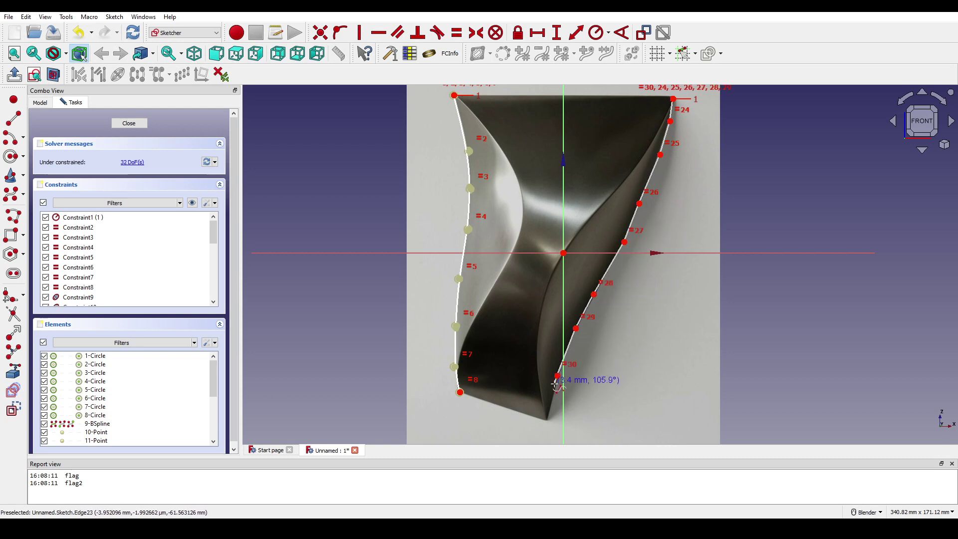
left_click(548, 420)
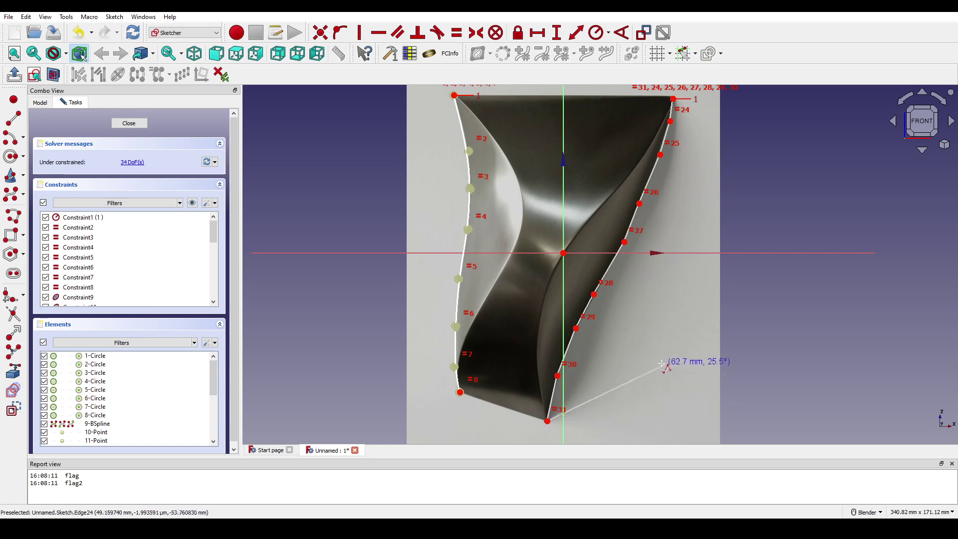
right_click(681, 357)
right_click(671, 252)
mouse_move(672, 253)
middle_mouse_down("shift")
mouse_move(658, 268)
mouse_move(665, 201)
mouse_move(681, 207)
mouse_move(680, 221)
mouse_move(683, 208)
middle_mouse_up("shift")
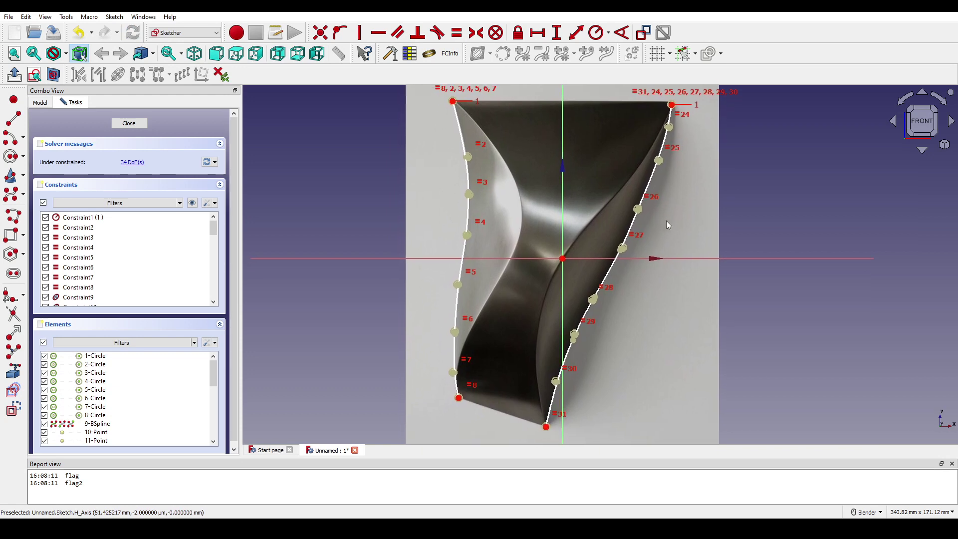
Connect the lower endpoints of the two splines with a straight line
left_click(15, 126)
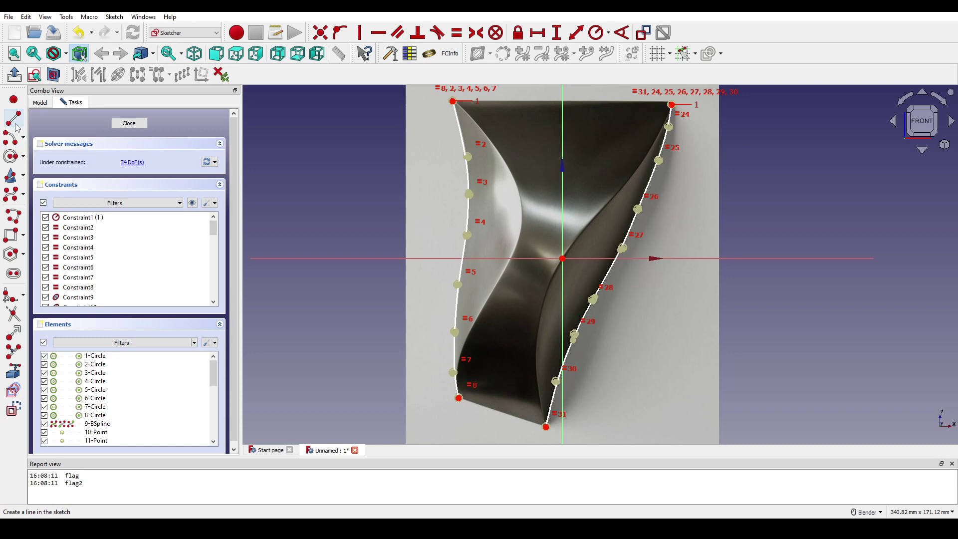
scroll(462, 434, "up", 1)
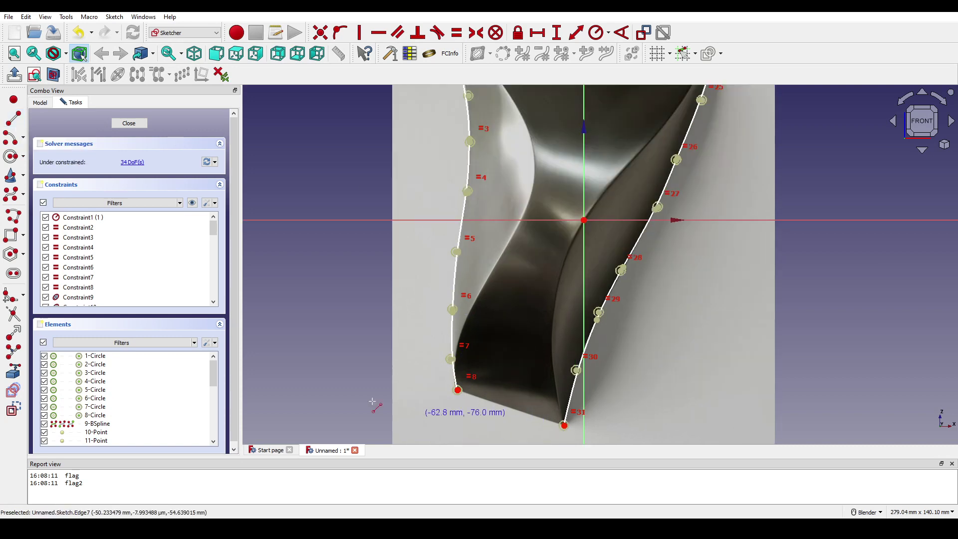
left_click(215, 203)
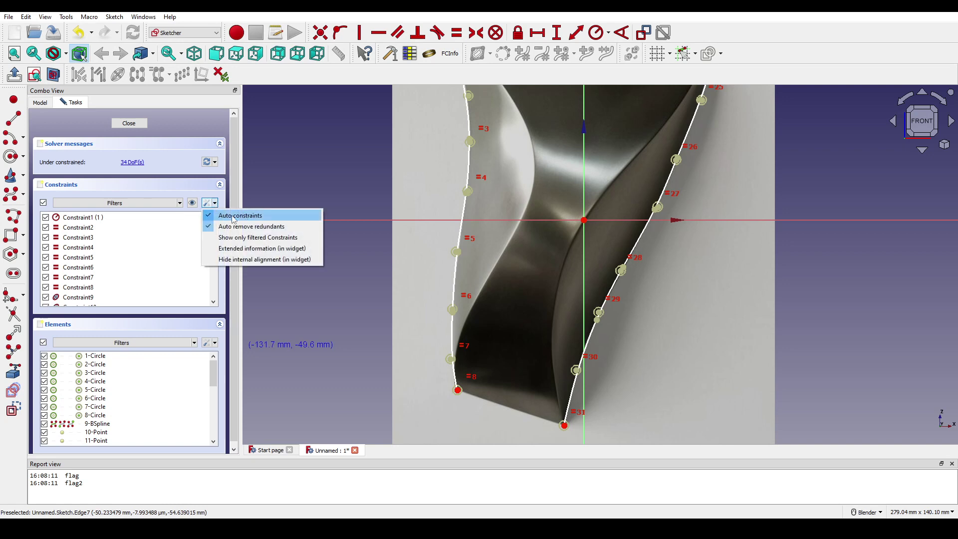
left_click(494, 352)
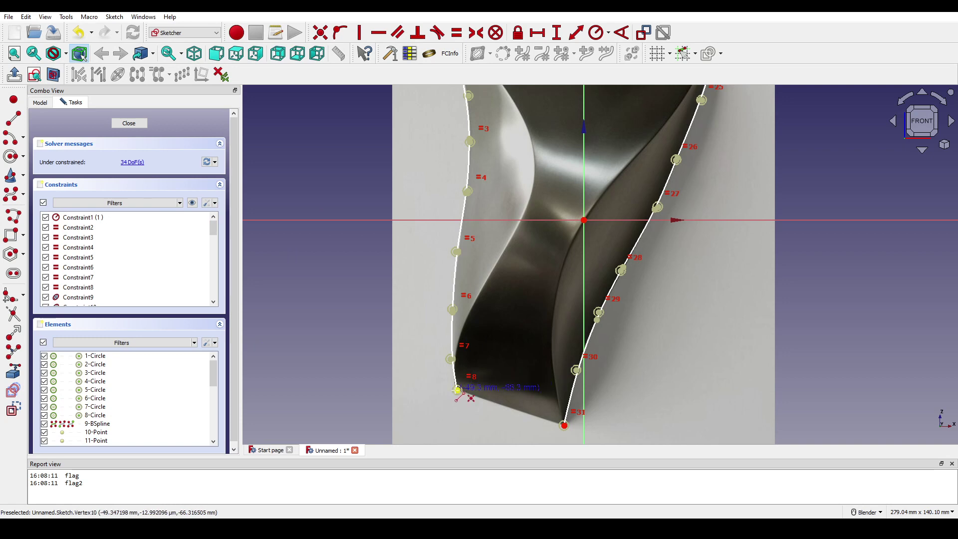
left_click(457, 389)
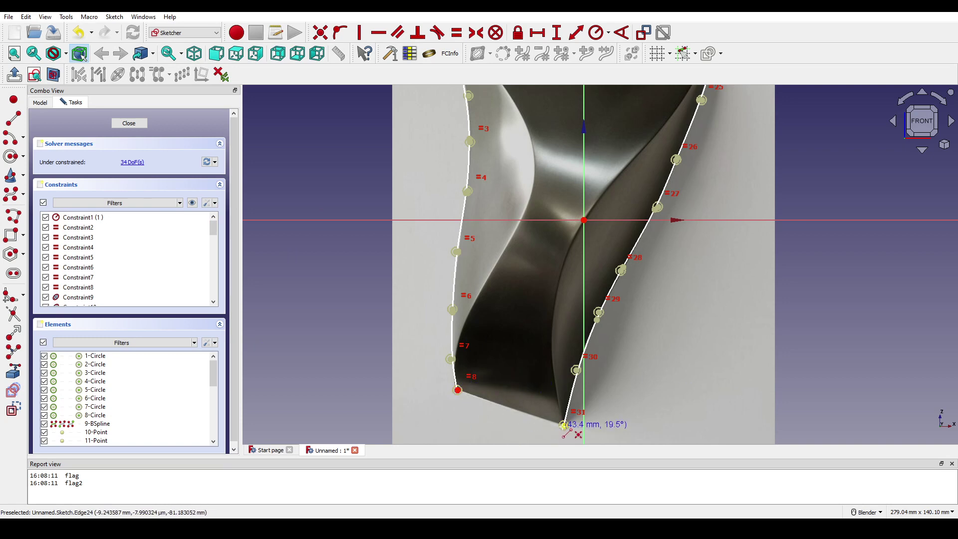
left_click(563, 424)
Connect the upper endpoints of the two splines with a horizontal line and close the sketch
scroll(499, 299, "down", 3)
scroll(412, 234, "up", 4)
left_click(412, 234)
left_click(737, 239)
scroll(738, 239, "down", 5)
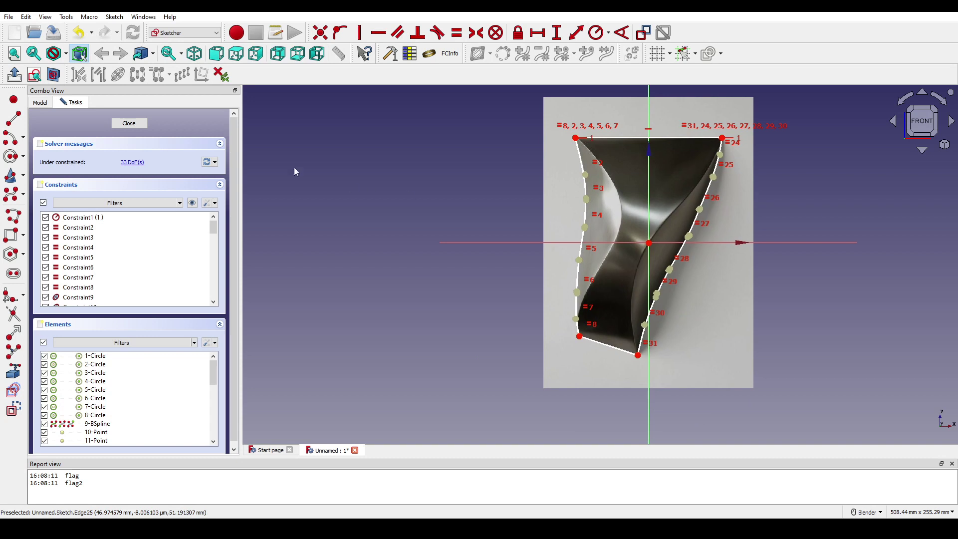
left_click(128, 123)
scroll(634, 337, "down", 3)
mouse_move(634, 336)
middle_mouse_down()
mouse_move(793, 331)
mouse_move(670, 398)
mouse_move(677, 412)
mouse_move(515, 370)
mouse_move(694, 285)
middle_mouse_up()
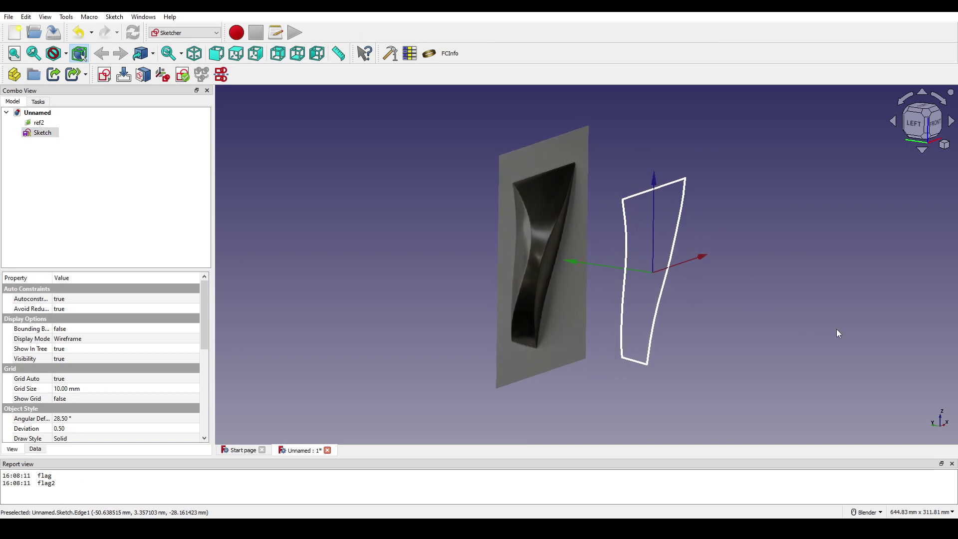
key("Print")
left_click_drag(405, 107, 864, 399)
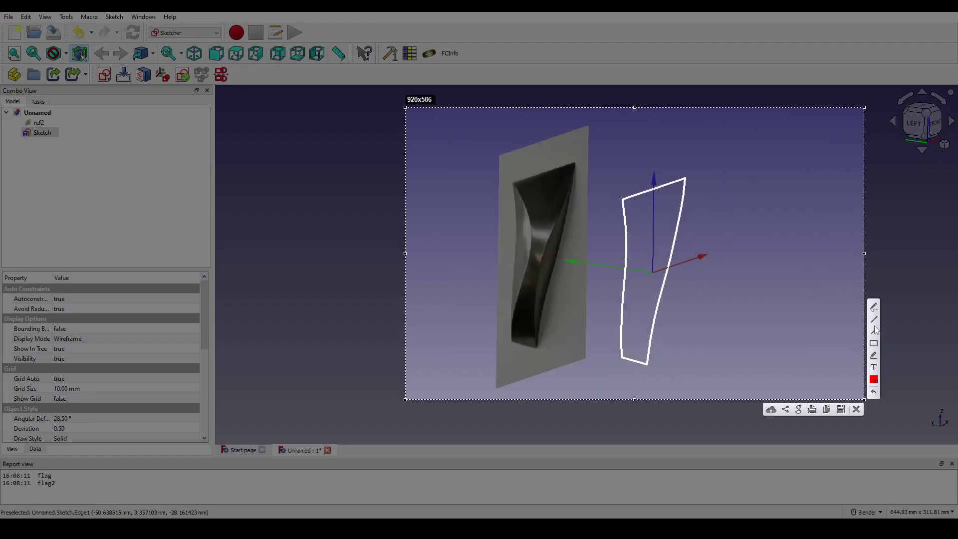
mouse_move(578, 332)
left_mouse_down()
mouse_move(582, 314)
mouse_move(586, 344)
mouse_move(606, 272)
left_mouse_up()
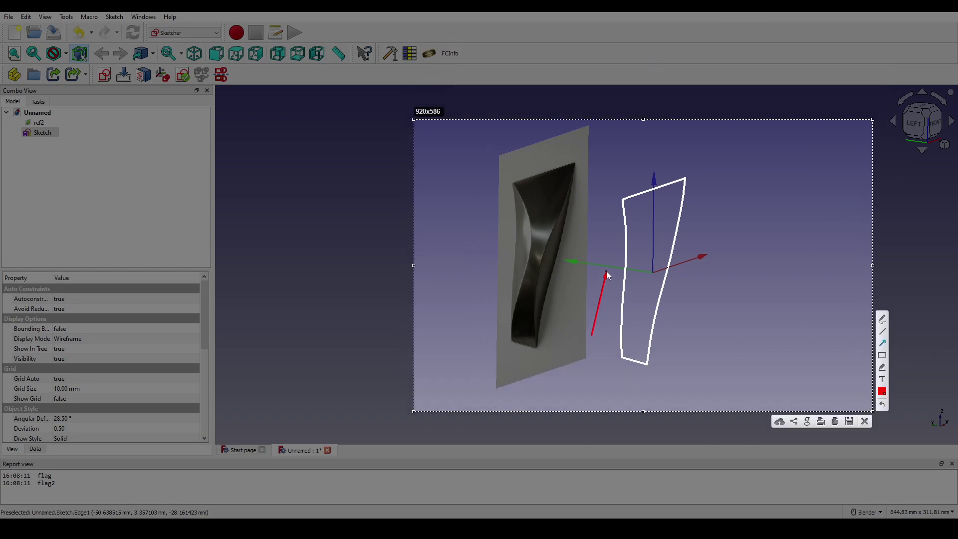
left_click(866, 422)
scroll(693, 261, "up", 1)
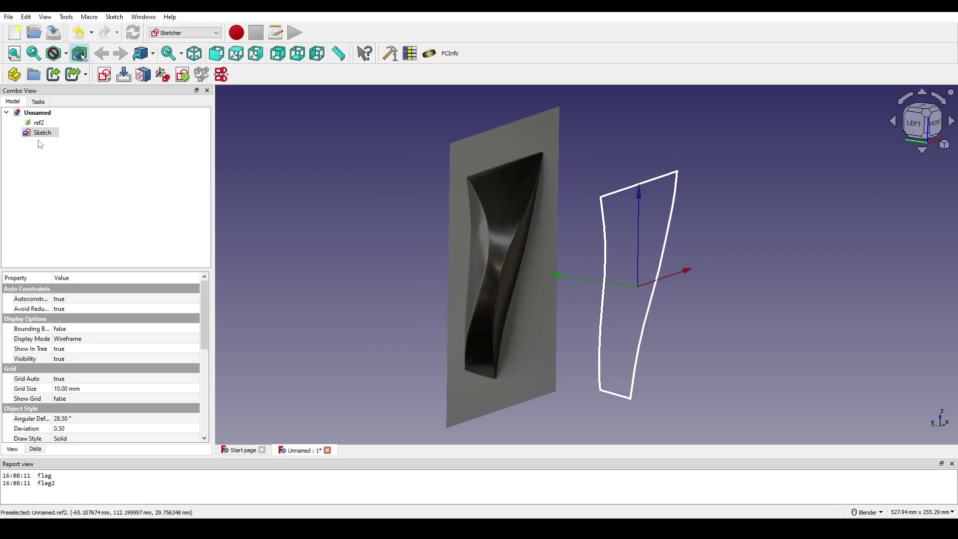
Extrude the closed outline sketch 2 mm as a solid along a custom direction with Y set to 1.00
left_click(172, 33)
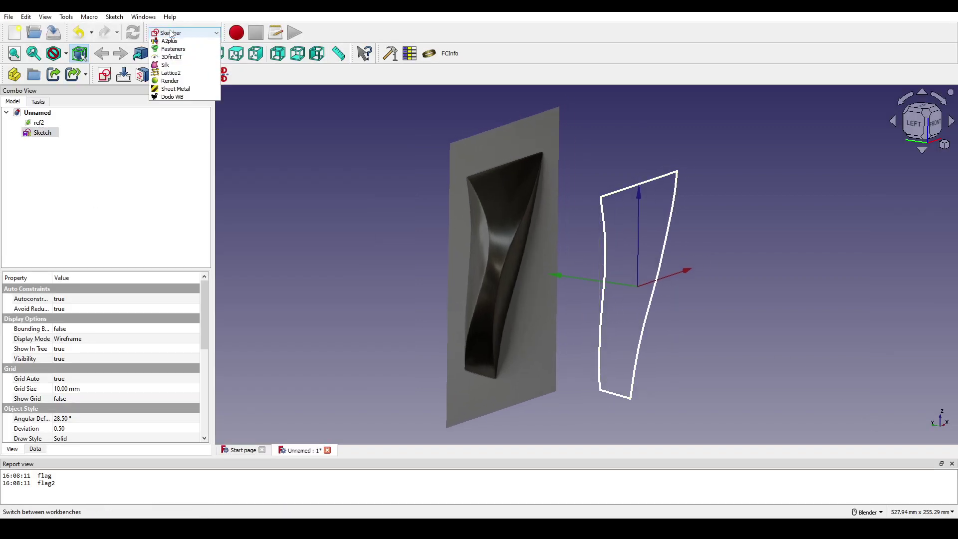
left_click(167, 67)
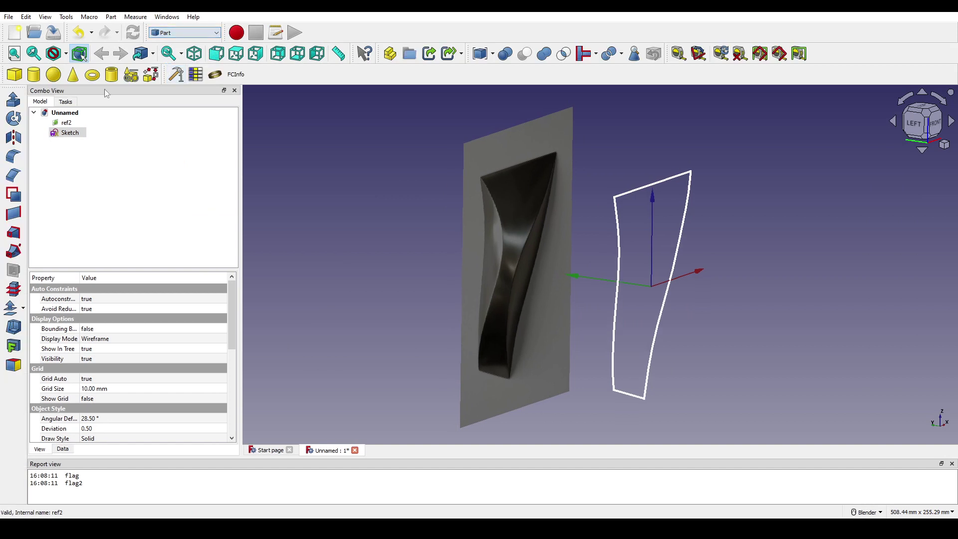
left_click(15, 102)
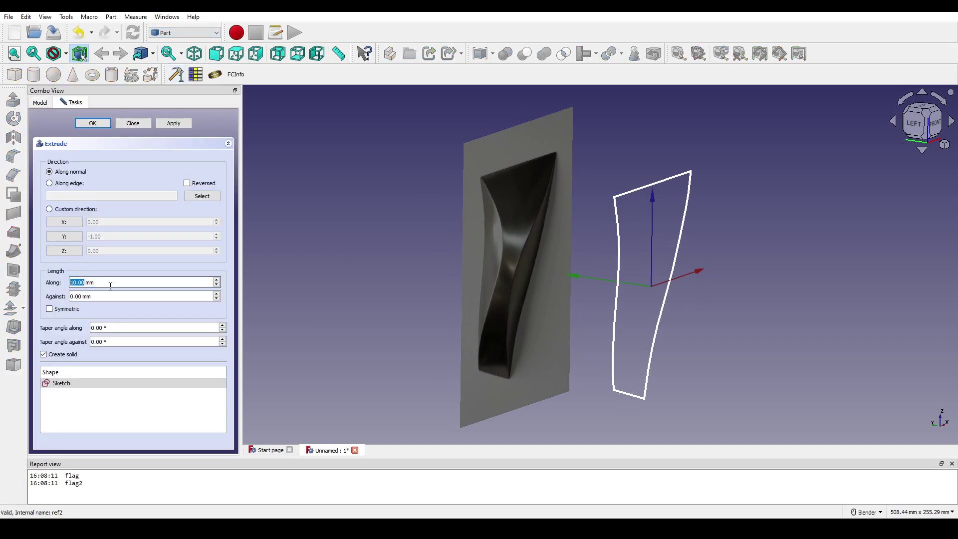
type("2")
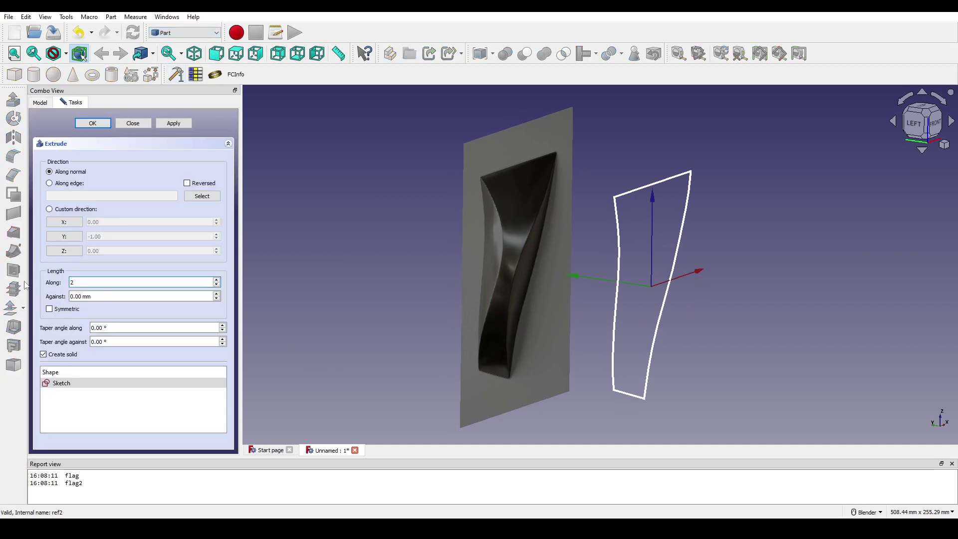
left_click(77, 238)
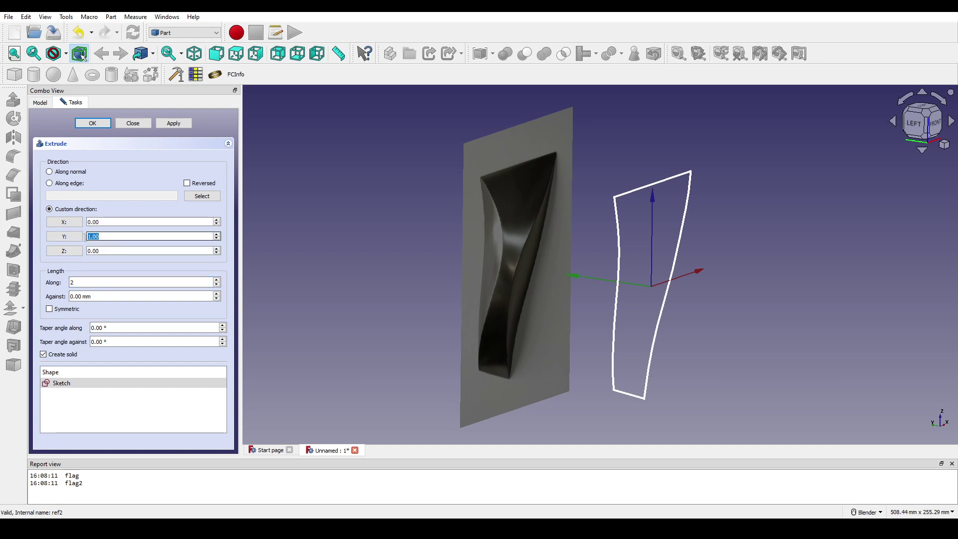
left_click(96, 236)
left_click(92, 125)
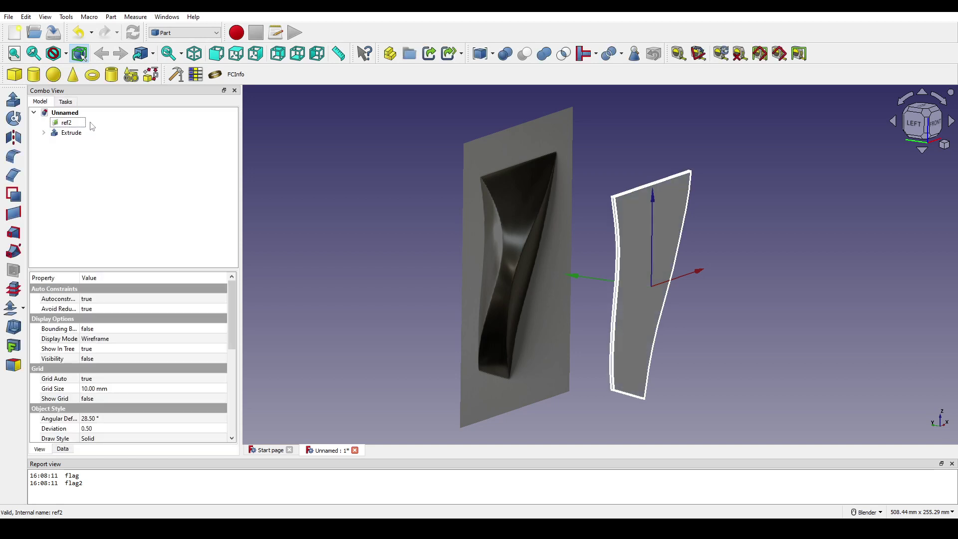
Capture the reference image area, mark the two curved inner ridges of the shape, and discard the capture
middle_click_drag(665, 268, 651, 310)
middle_click_drag(739, 209, 545, 257)
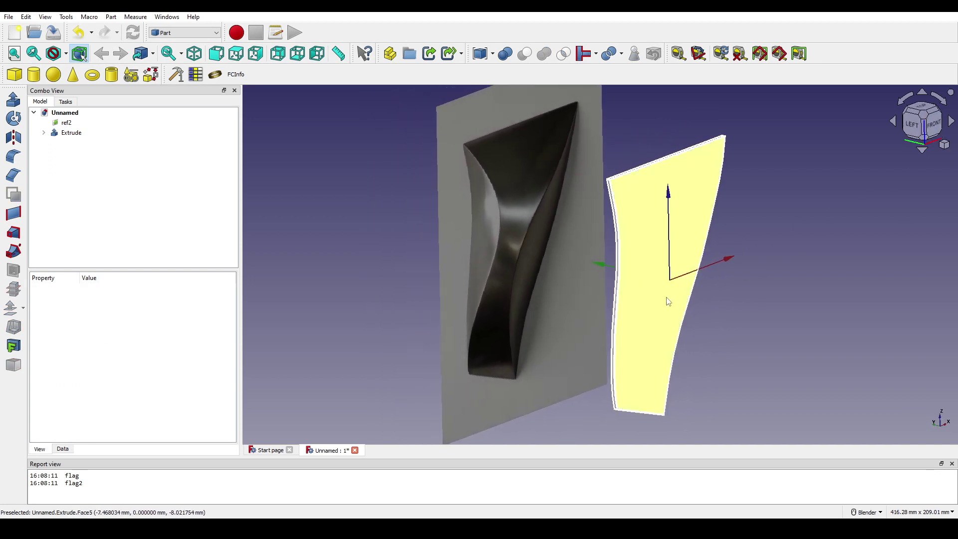
key("Print")
left_click_drag(338, 98, 737, 384)
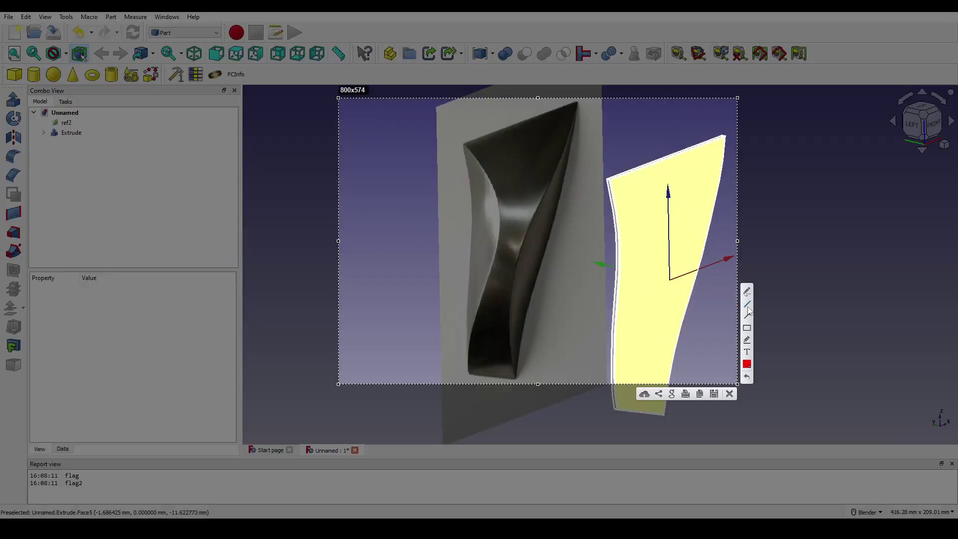
left_click_drag(455, 264, 490, 260)
left_click_drag(563, 256, 519, 255)
left_click(730, 394)
Examine the curved inner ridges and corners of the reference shape beside the extruded plate
scroll(682, 343, "down", 2)
scroll(682, 342, "down", 1)
middle_click_drag(682, 343, 689, 301)
scroll(654, 347, "up", 1)
middle_click_drag(710, 342, 679, 359)
middle_click_drag(661, 320, 688, 318)
middle_click_drag(508, 233, 481, 222)
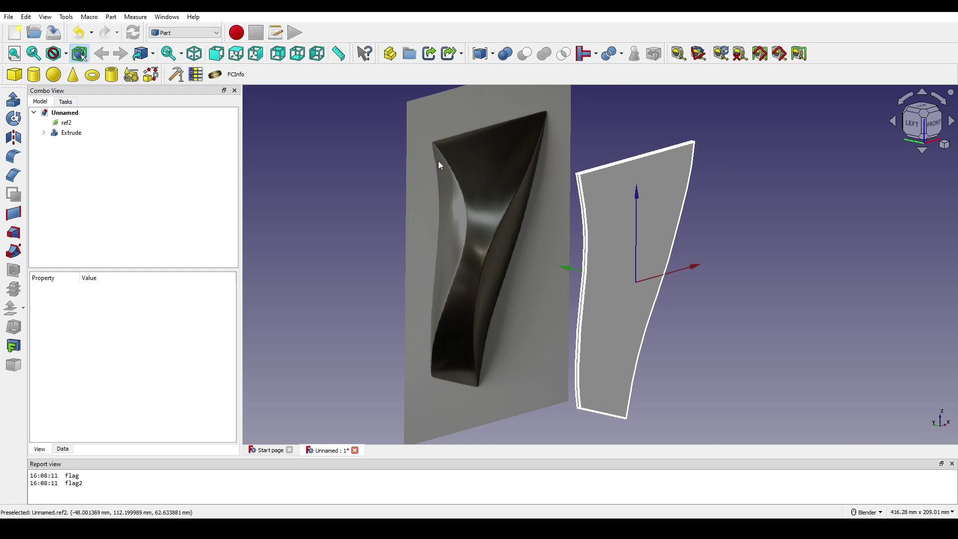
middle_click_drag(429, 360, 697, 239)
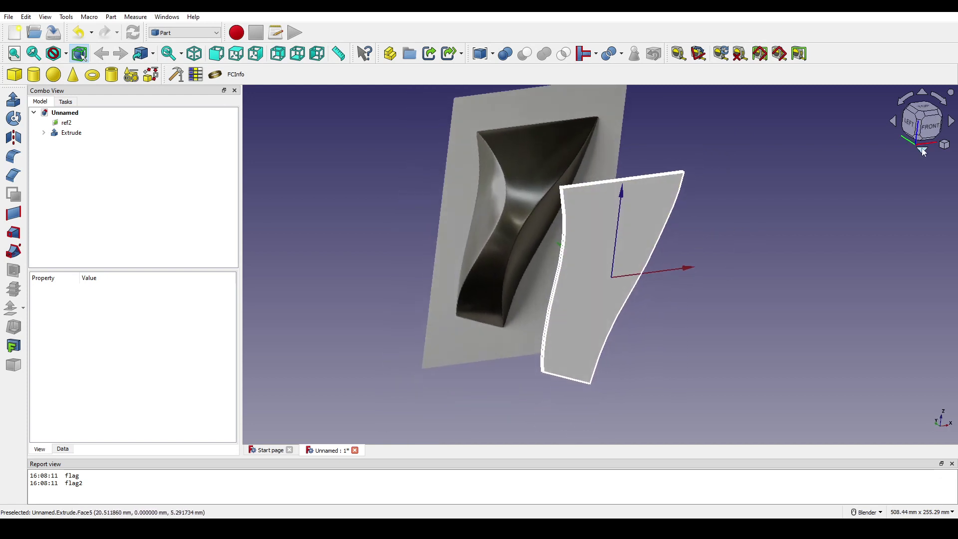
Show the model from the front in wireframe draw style and switch to the Sketcher workbench
left_click(929, 128)
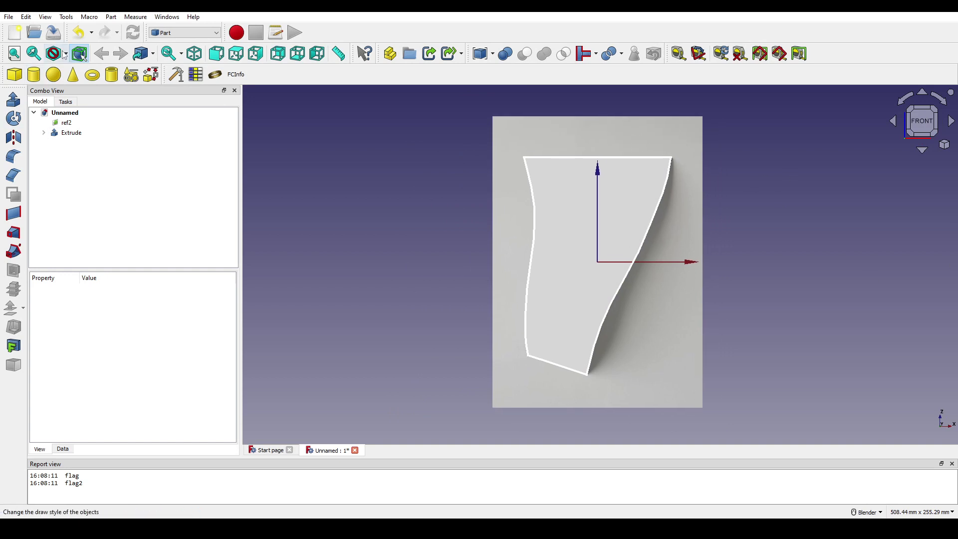
left_click(172, 34)
left_click(172, 91)
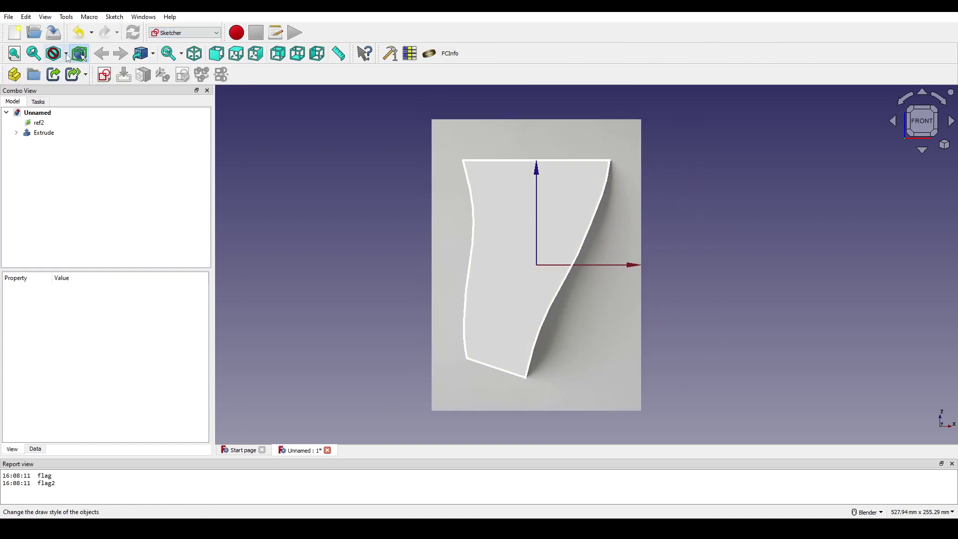
left_click(65, 54)
left_click(70, 96)
Create a sketch on the XZ plane and link the plate's left curved edge as external geometry
scroll(420, 221, "up", 1)
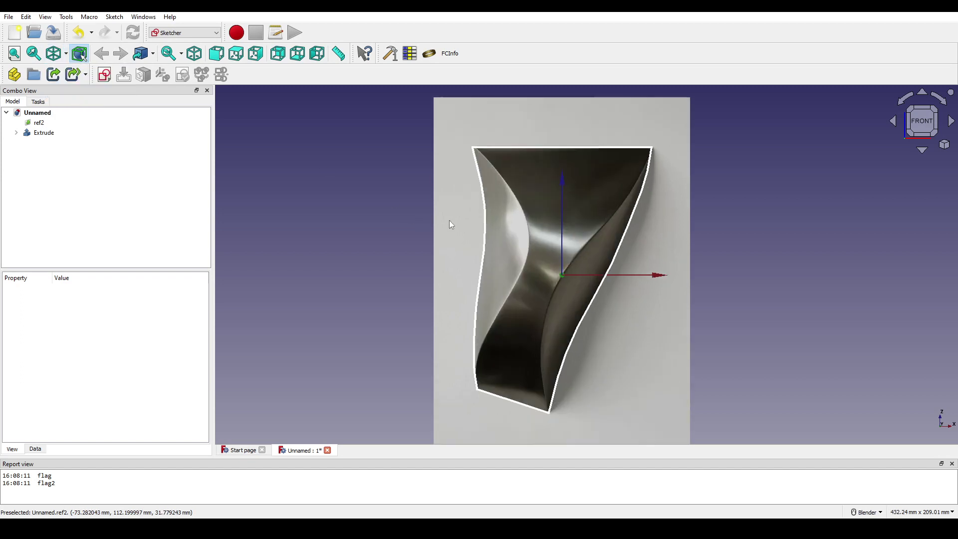
middle_click_drag(430, 220, 382, 215, "shift")
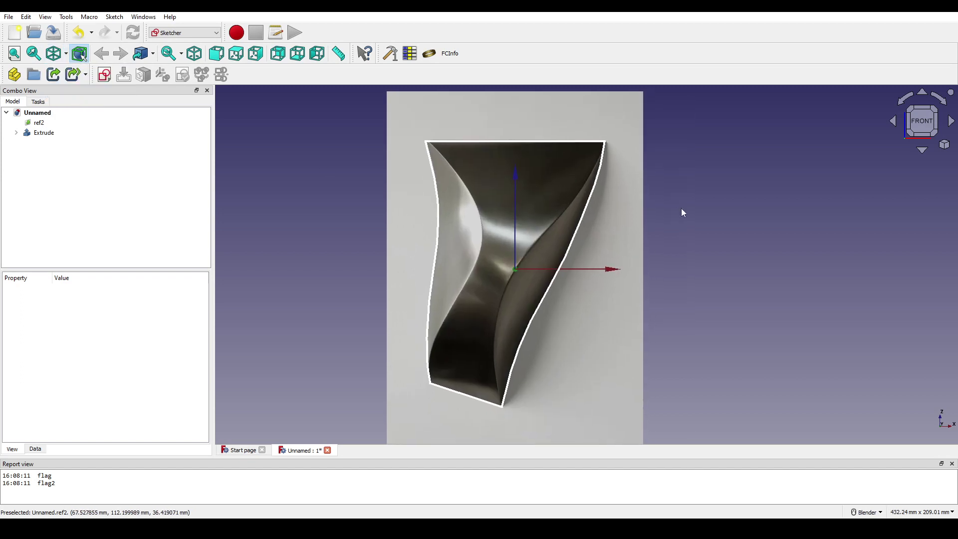
left_click(105, 74)
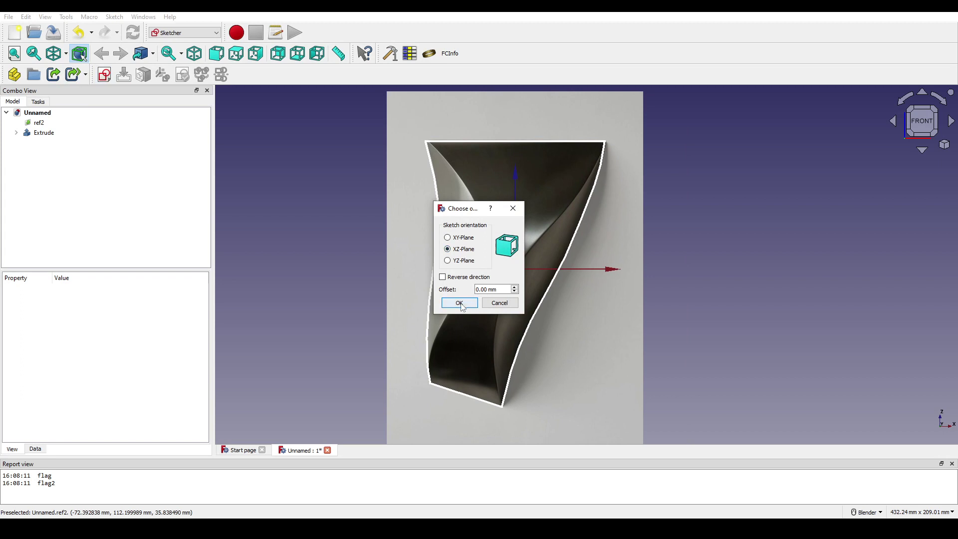
left_click(460, 303)
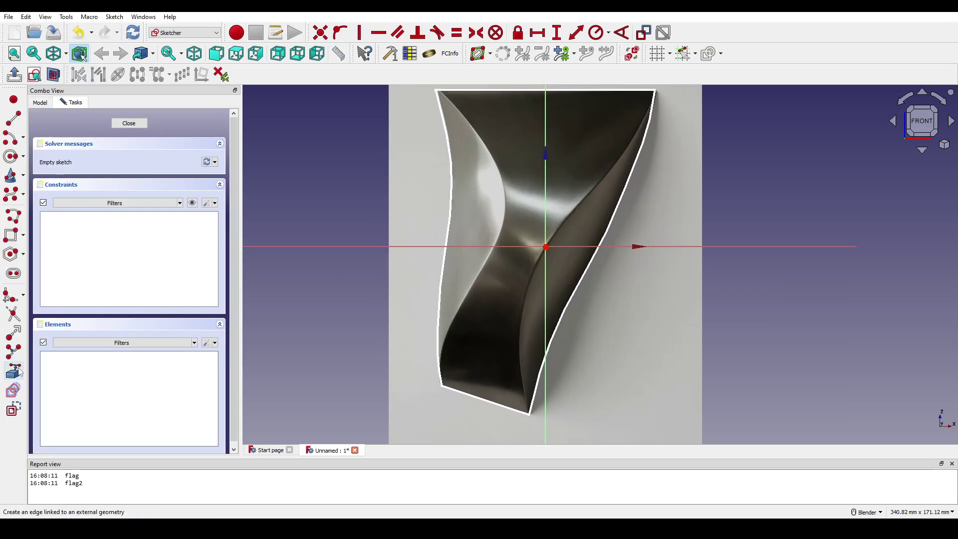
left_click(18, 369)
middle_click_drag(493, 196, 483, 220, "shift")
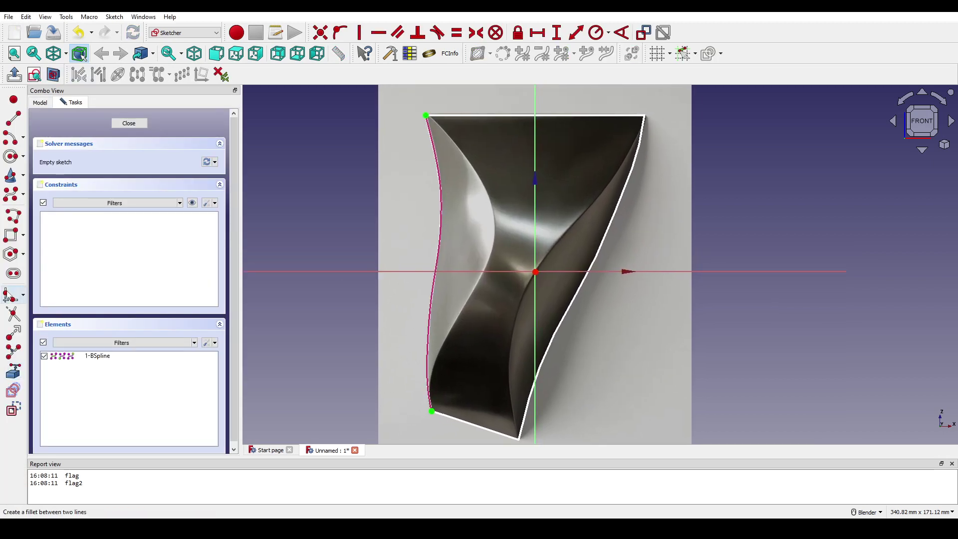
Trace the left inner ridge in the image with a nine-point B-spline from the linked edge's upper endpoint to its lower endpoint
left_click(11, 194)
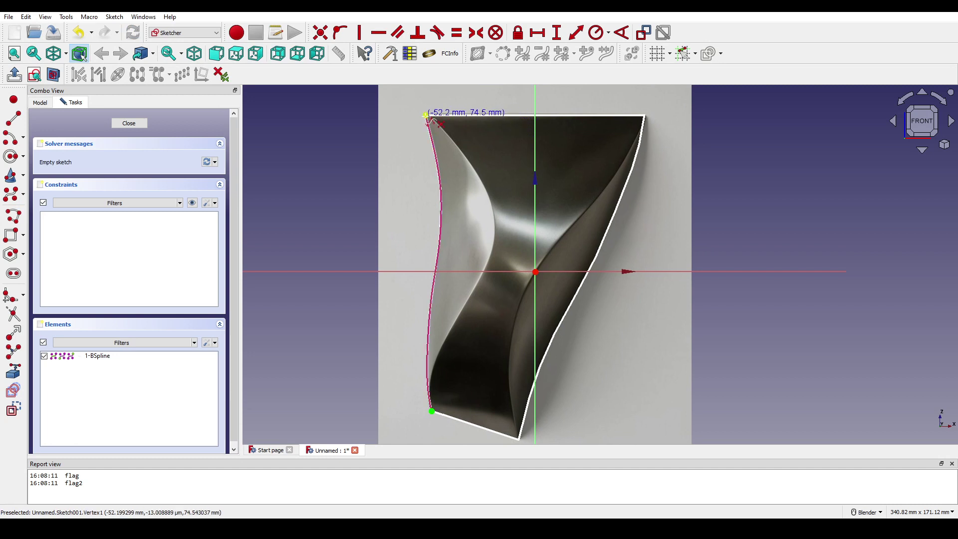
left_click(425, 116)
left_click(456, 140)
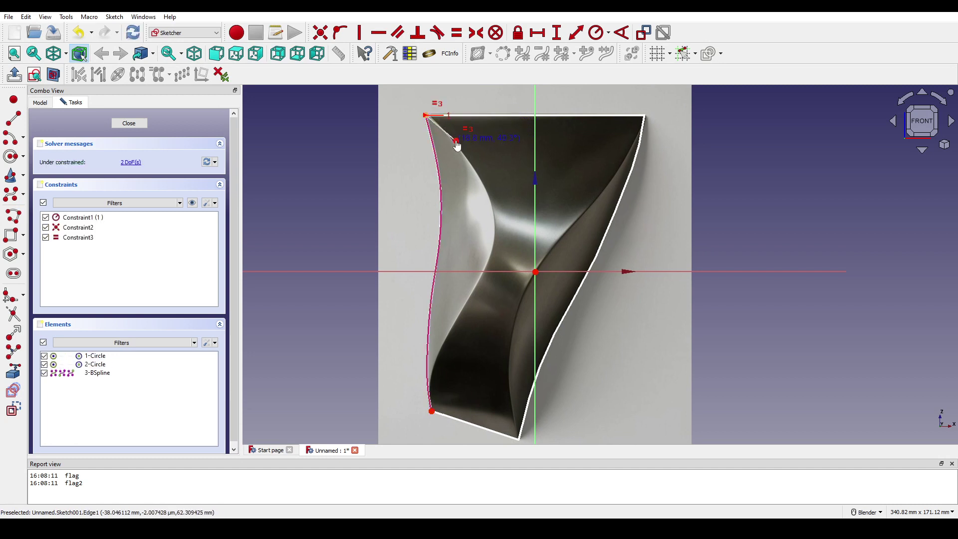
left_click(483, 183)
left_click(494, 219)
left_click(493, 253)
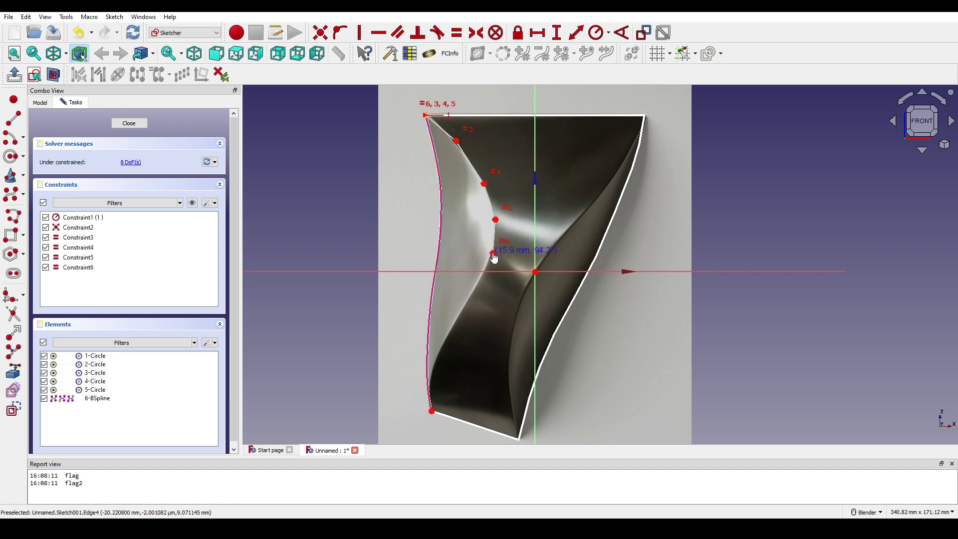
left_click(473, 291)
left_click(452, 325)
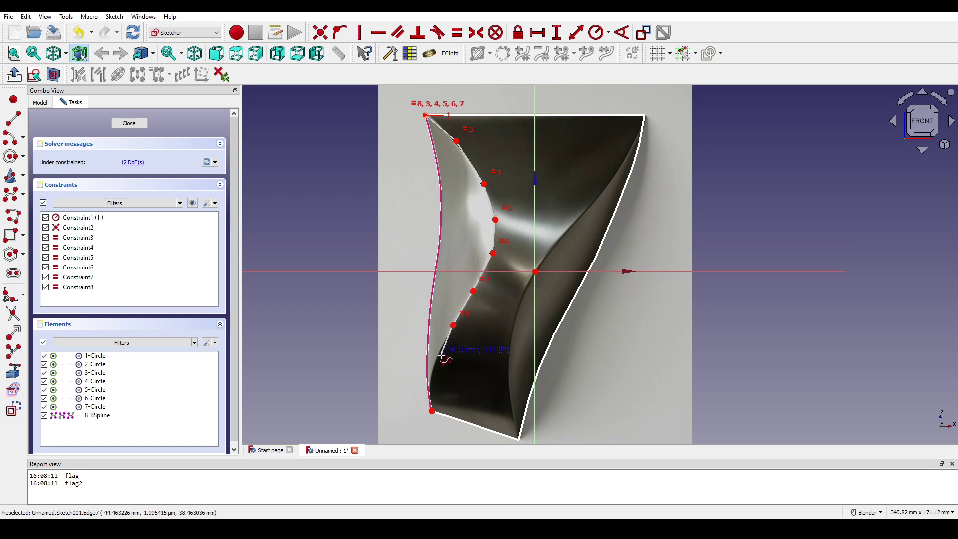
left_click(436, 360)
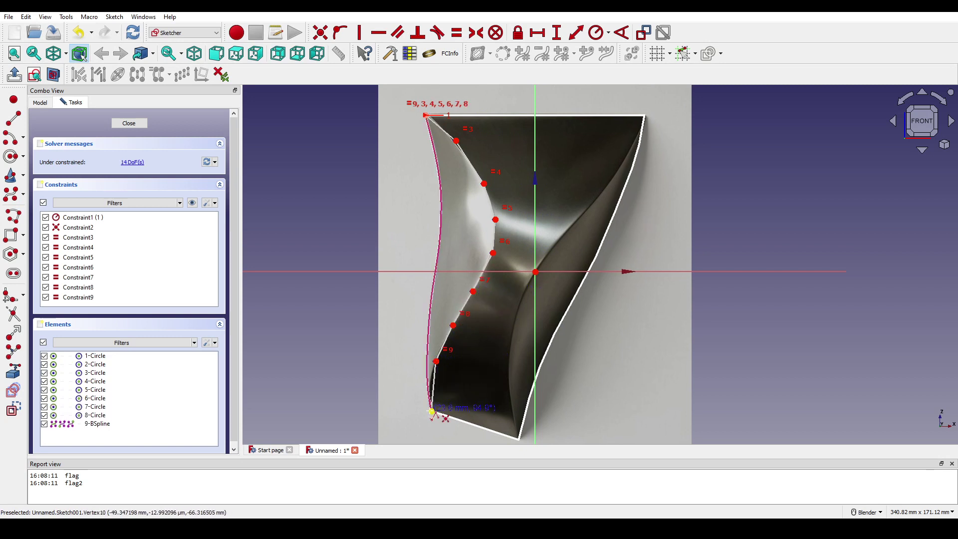
left_click(432, 411)
right_click(477, 373)
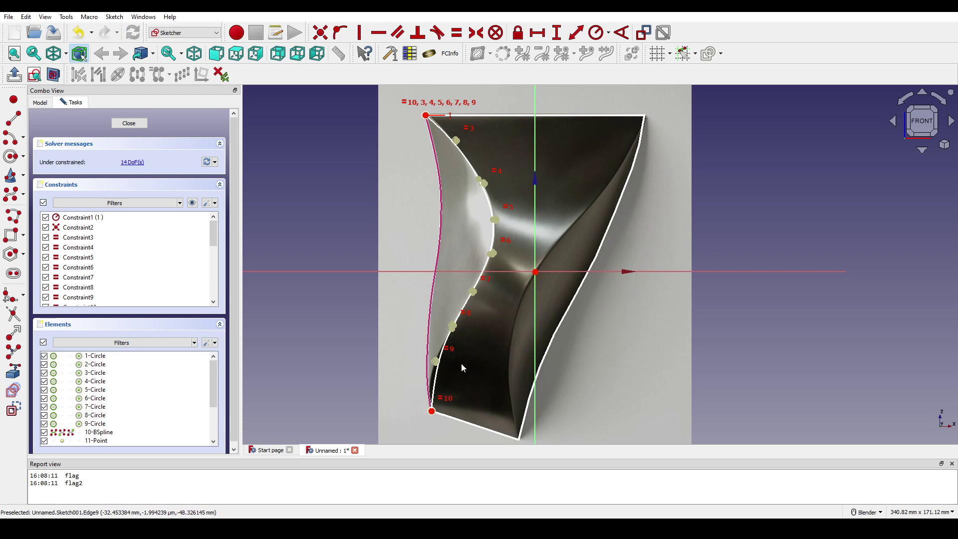
Adjust a control point of the ridge spline to follow the image more closely and close the sketch
scroll(464, 368, "up", 5)
left_click_drag(393, 352, 369, 365)
scroll(532, 205, "down", 3)
mouse_move(532, 205)
middle_mouse_down("shift")
mouse_move(499, 328)
mouse_move(498, 429)
mouse_move(528, 357)
middle_mouse_up("shift")
left_click(129, 123)
Rename the ridge curve sketch as Left_1
scroll(494, 246, "down", 6)
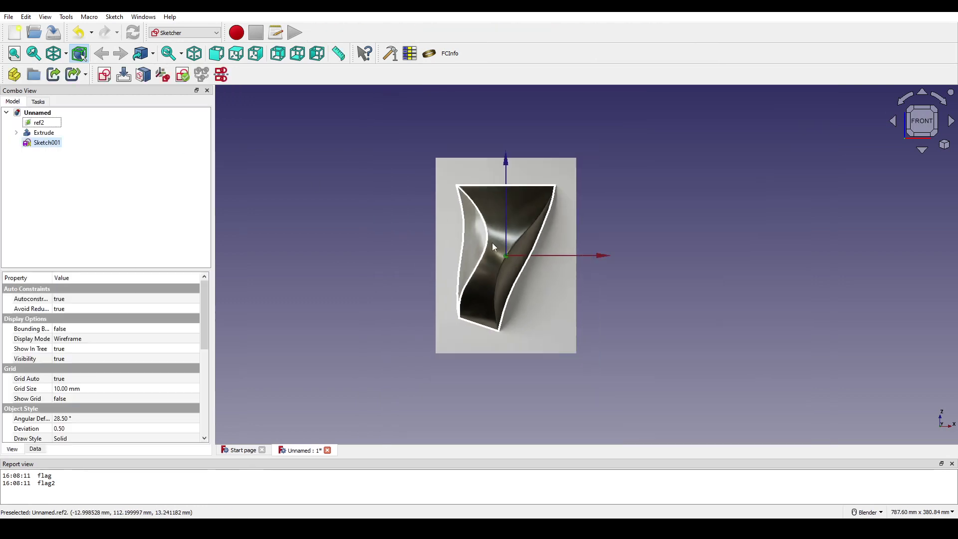
middle_click_drag(495, 247, 605, 263)
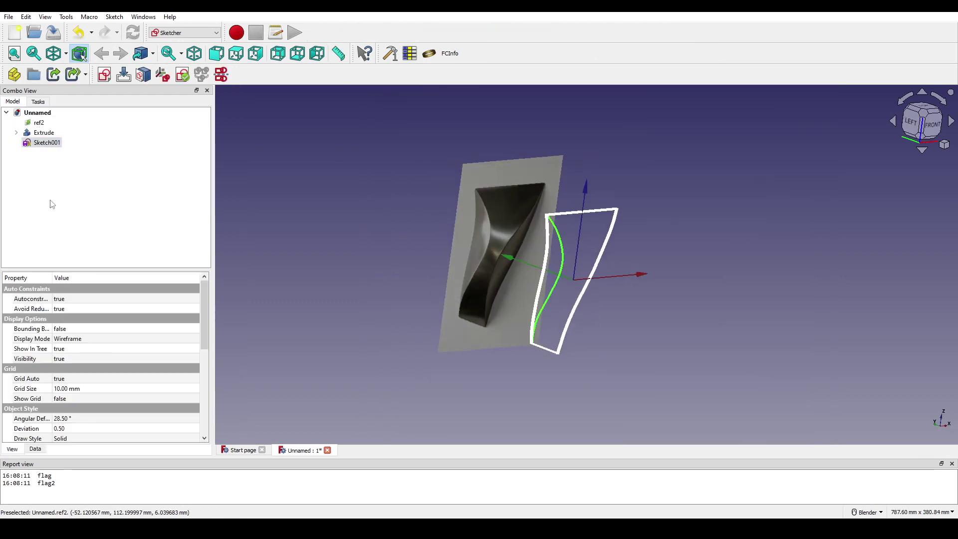
right_click(44, 144)
left_click(118, 409)
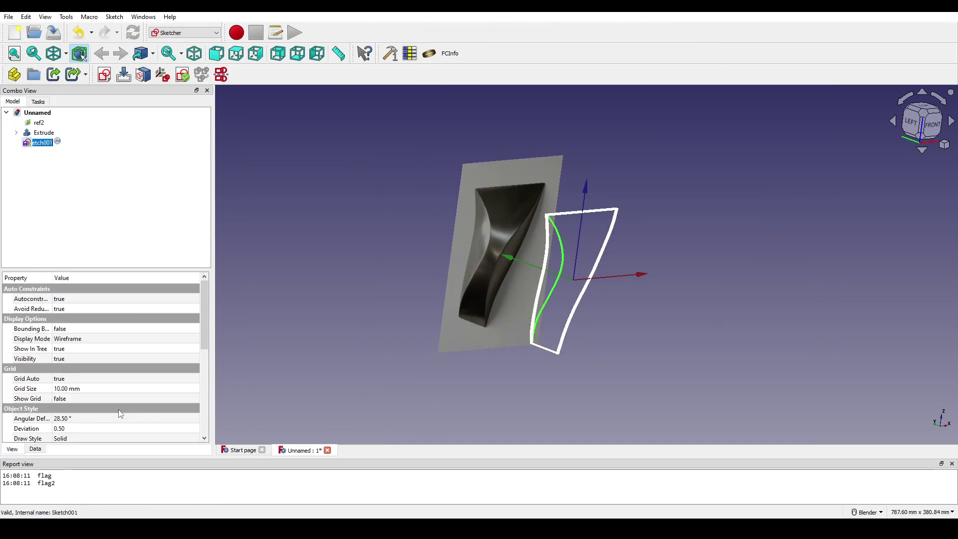
type("Left_1")
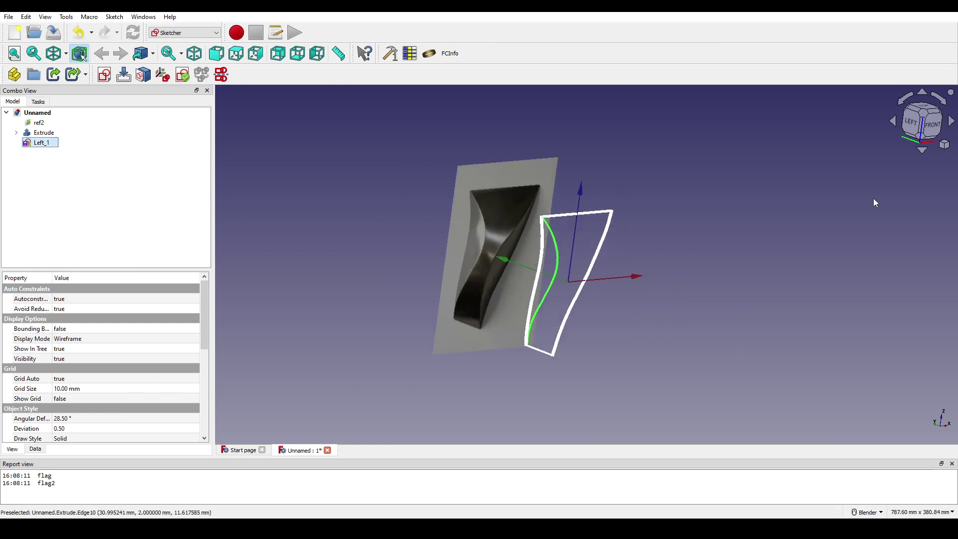
Create a new sketch on the YZ plane
left_click(921, 125)
middle_click_drag(695, 243, 384, 213, "shift")
left_click(636, 248)
scroll(349, 220, "up", 1)
left_click(104, 74)
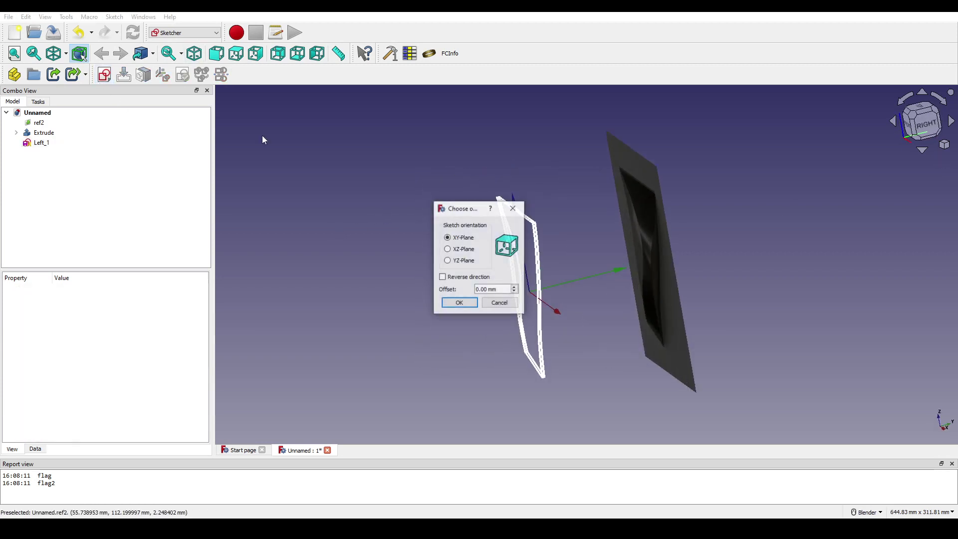
left_click(463, 260)
left_click(459, 302)
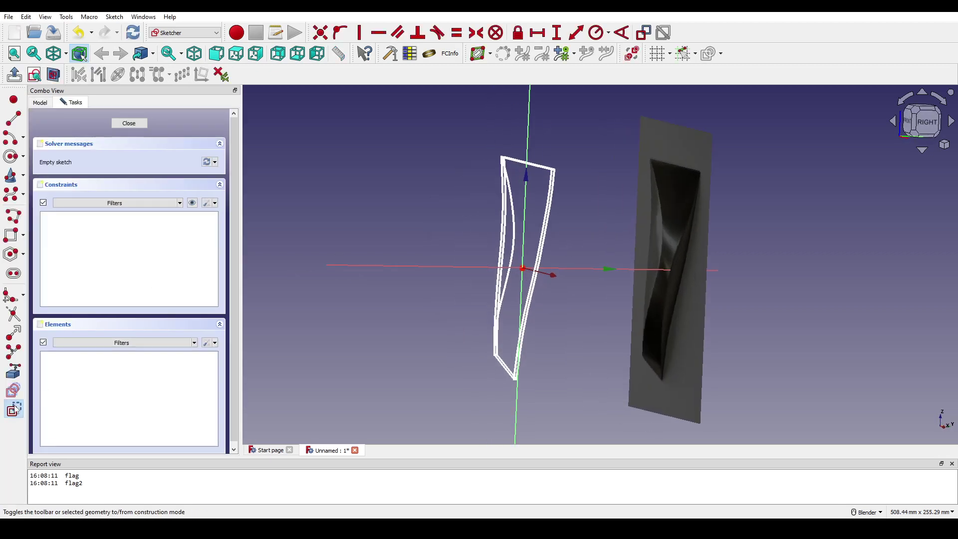
Link the Left_1 ridge curve into the sketch as external geometry and view it squarely from the right side
left_click(14, 372)
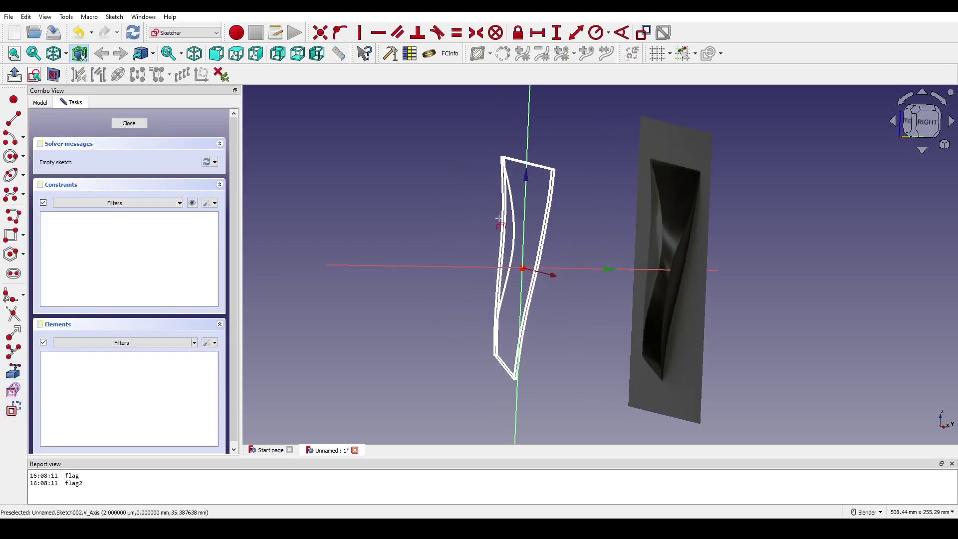
left_click(514, 233)
middle_click_drag(540, 220, 505, 225)
left_click(922, 122)
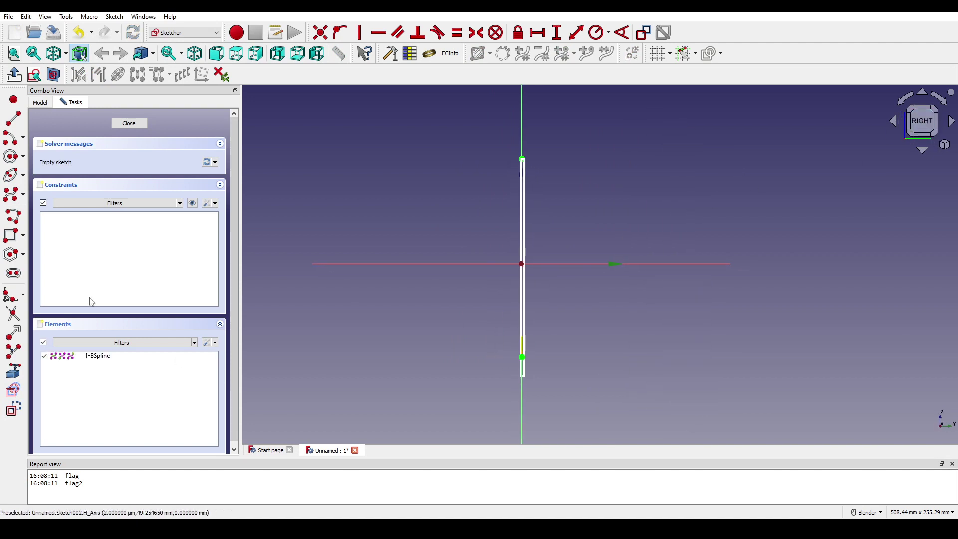
Draw a four-point B-spline from the linked curve's upper endpoint to its lower endpoint, bulging toward negative Y
left_click(522, 158)
left_click(477, 206)
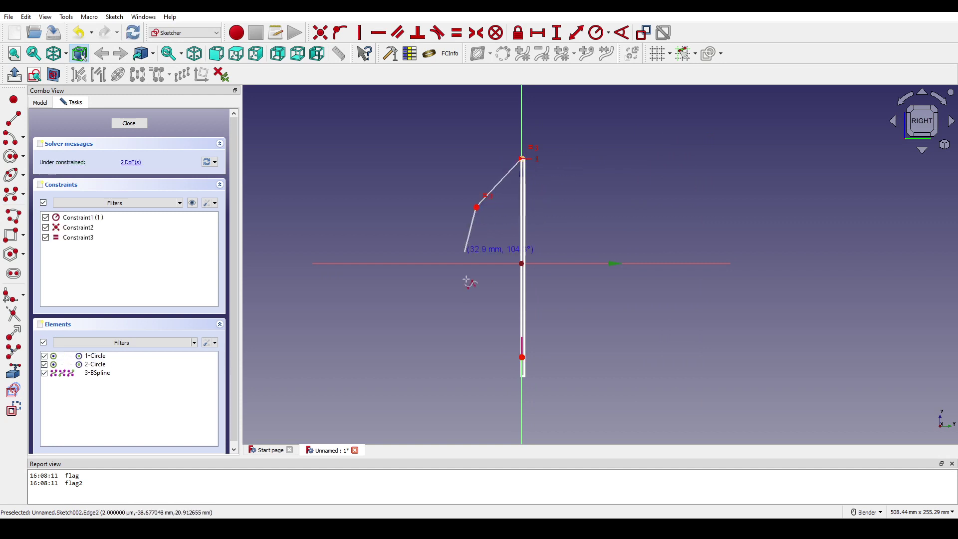
left_click(480, 337)
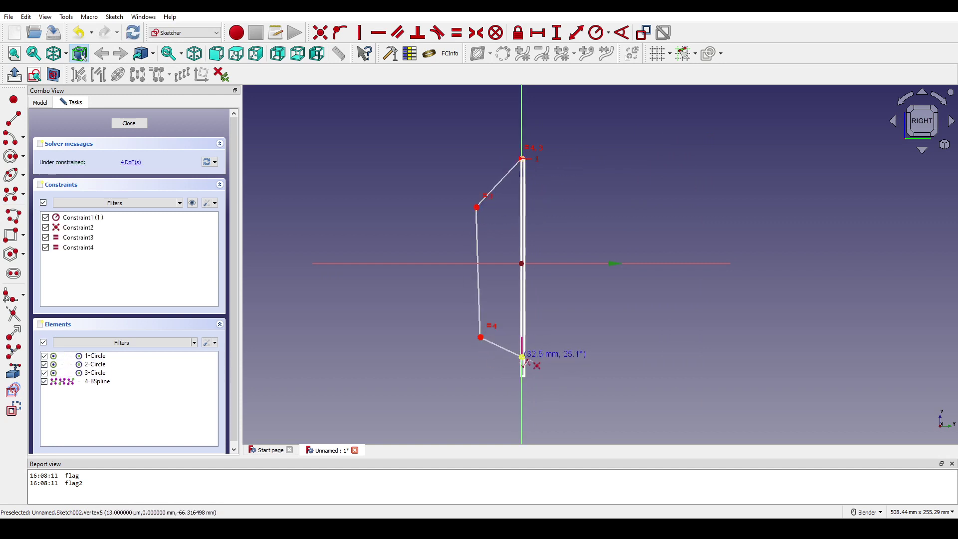
left_click(521, 357)
right_click(677, 322)
right_click(729, 354)
Nudge the B-spline's two middle control points into place and constrain them to line up vertically
scroll(521, 346, "up", 1)
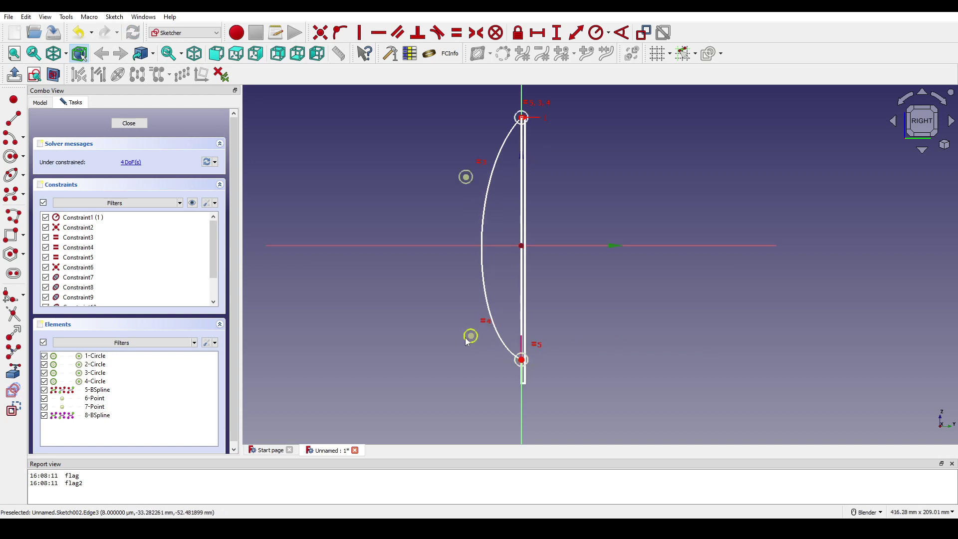
left_click_drag(469, 339, 468, 315)
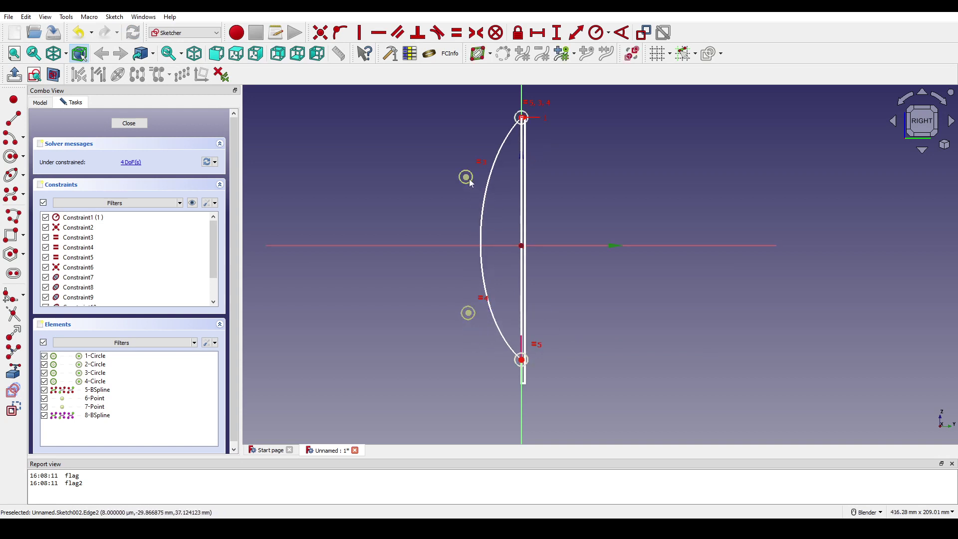
left_click_drag(466, 178, 463, 177)
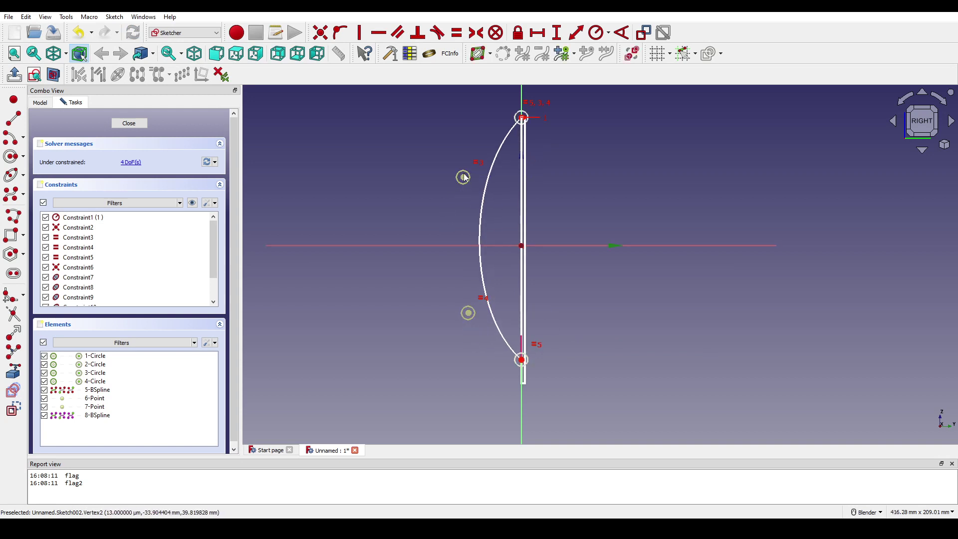
left_click(463, 178)
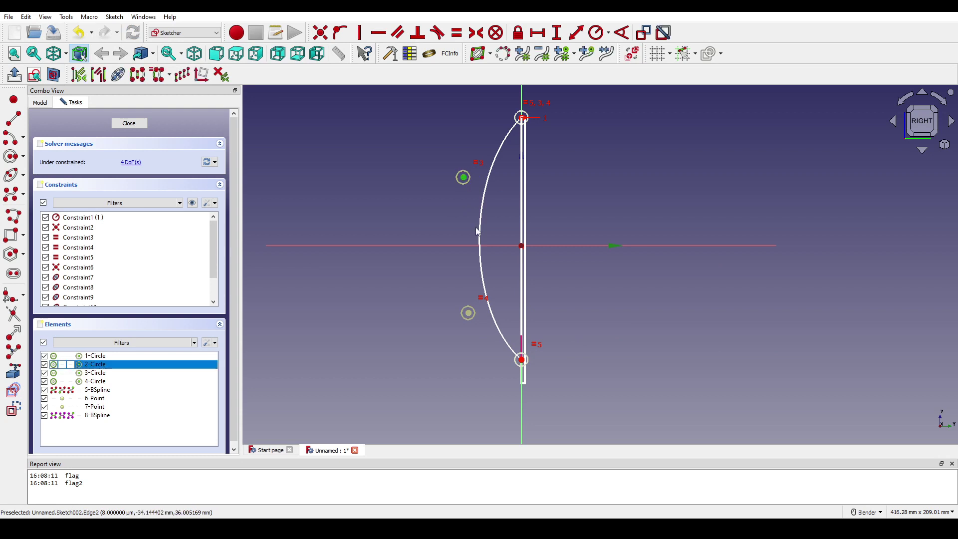
left_click(468, 313)
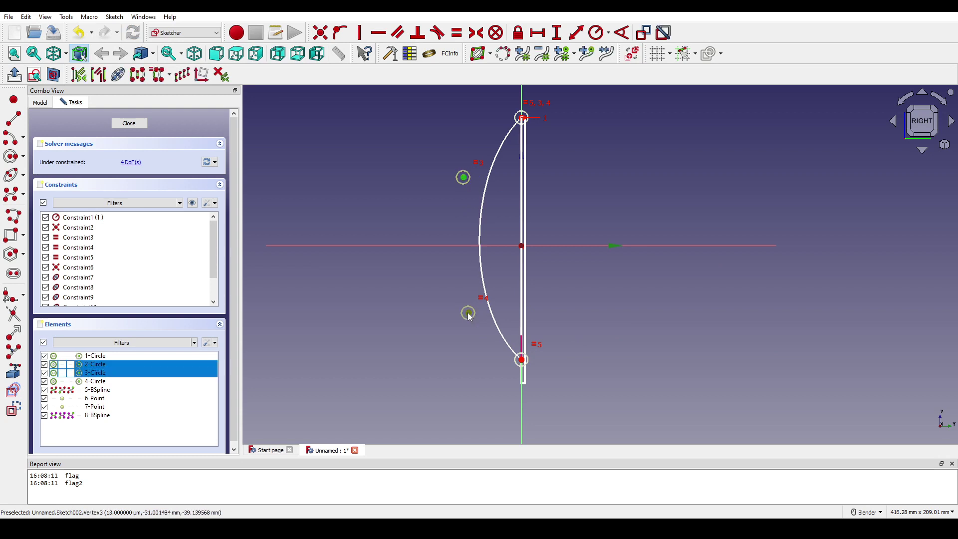
left_click(359, 34)
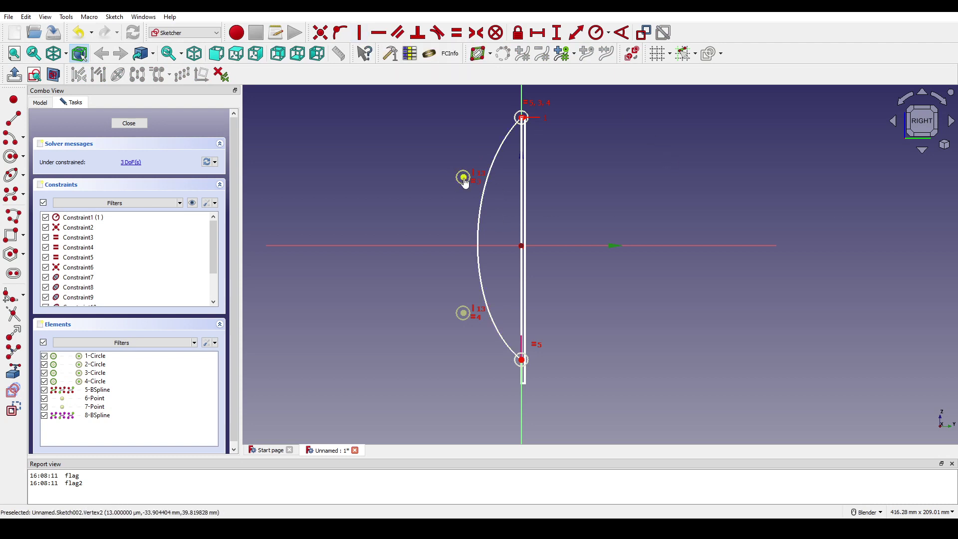
left_click(521, 246)
key("l")
left_click(601, 193)
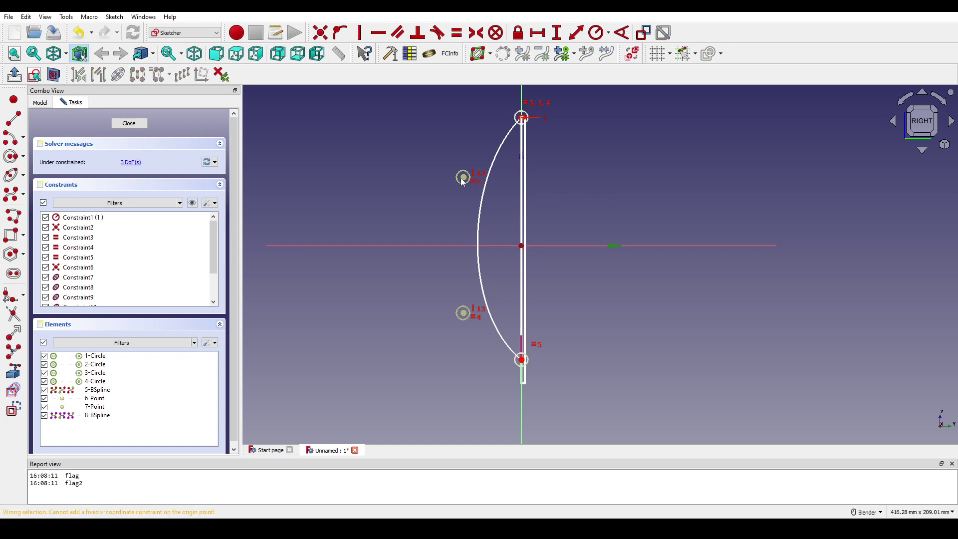
Constrain the upper middle control point to a horizontal distance of 40 mm from the origin and close the sketch
left_click(462, 178)
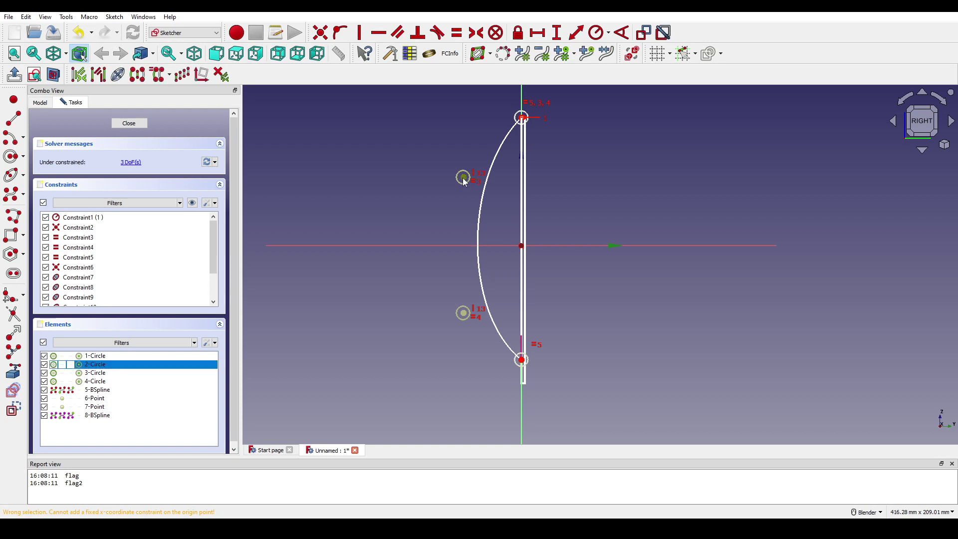
left_click(522, 247)
key("l")
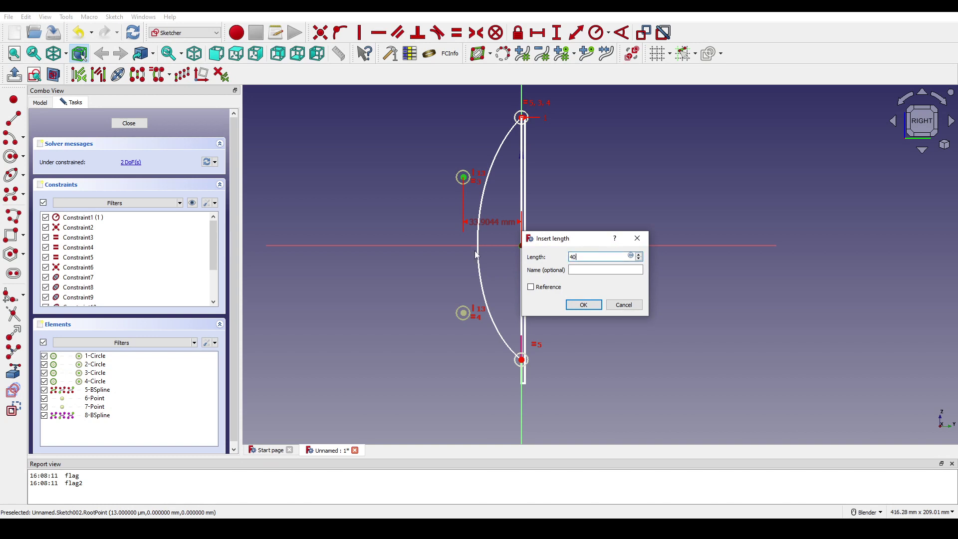
type("40")
key("Return")
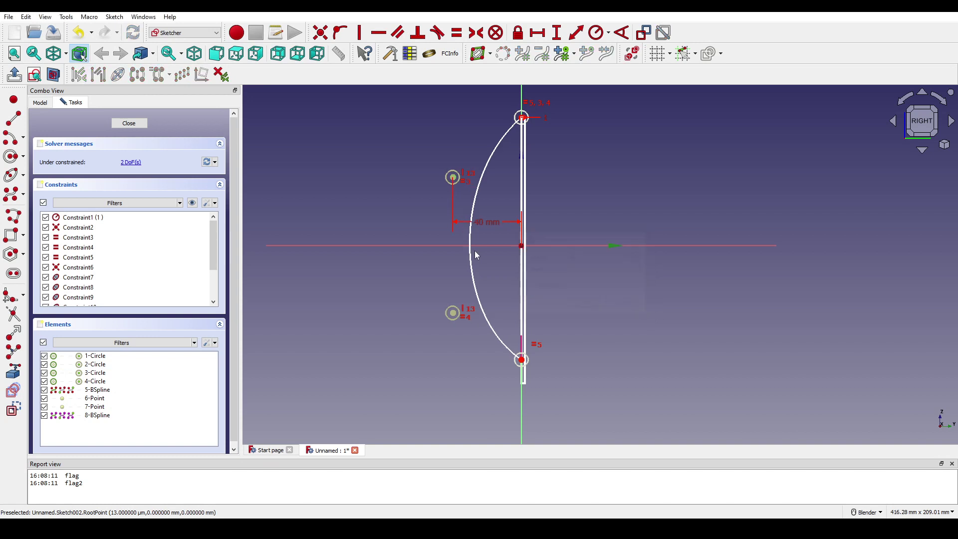
left_click(125, 123)
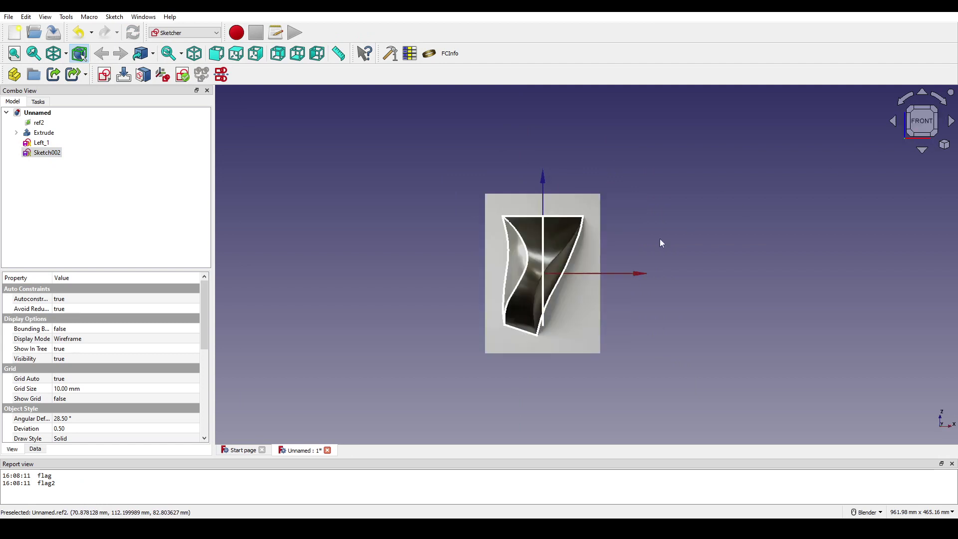
Rename the YZ-plane ridge sketch as Left_2
left_click(707, 216)
left_click(54, 155)
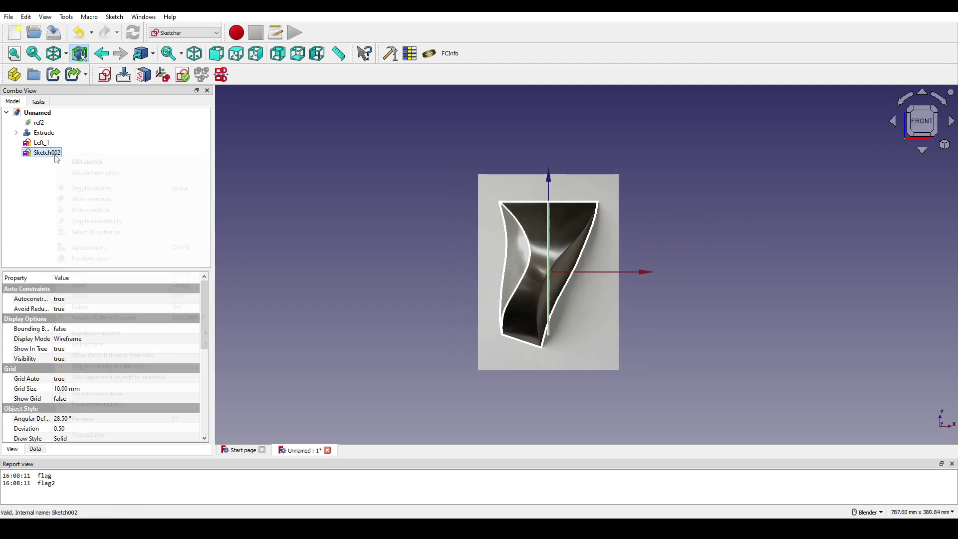
right_click(56, 157)
left_click(100, 417)
type("Left_2")
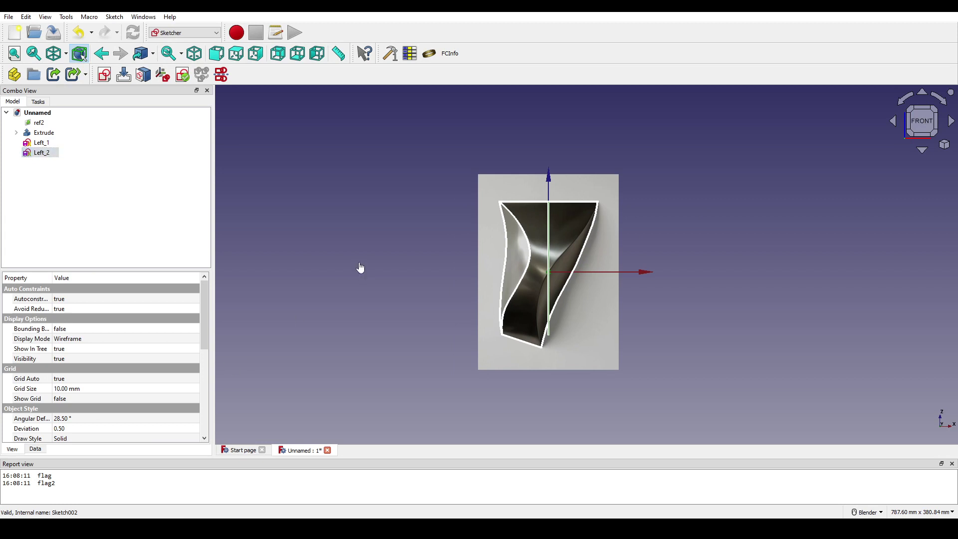
left_click(361, 268)
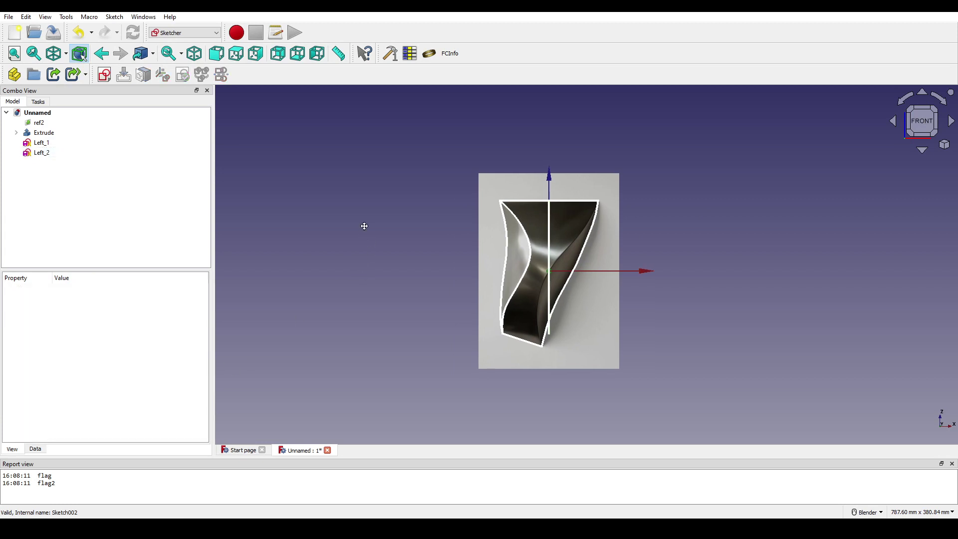
Hide the Left_1 and Left_2 sketches
left_click(41, 143)
left_click(42, 152, "ctrl")
key("space")
Create a new sketch on the XZ plane over the reference image
scroll(624, 214, "up", 1)
mouse_move(689, 195)
middle_mouse_down("shift")
mouse_move(602, 196)
mouse_move(645, 199)
mouse_move(651, 187)
middle_mouse_up("shift")
left_click(652, 194)
scroll(608, 196, "up", 2)
left_click(104, 75)
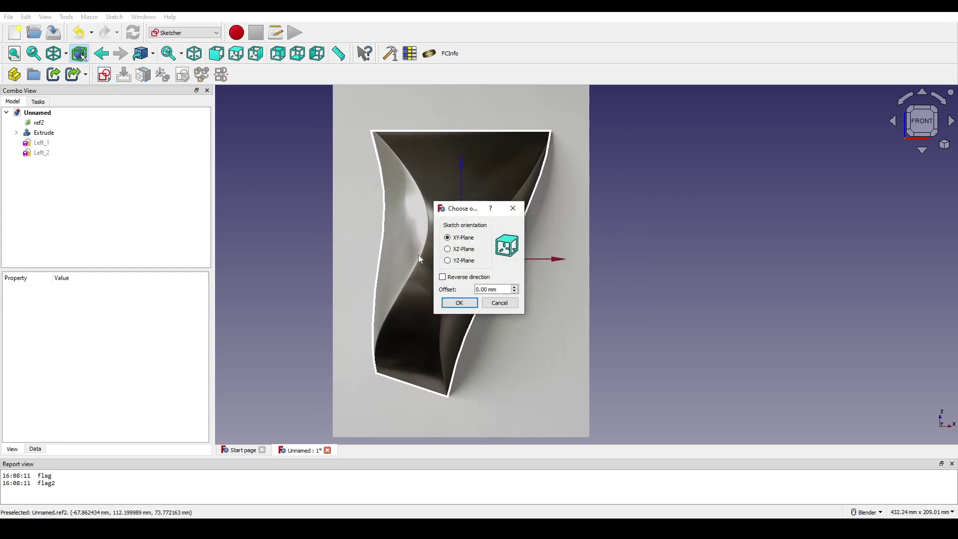
left_click(459, 302)
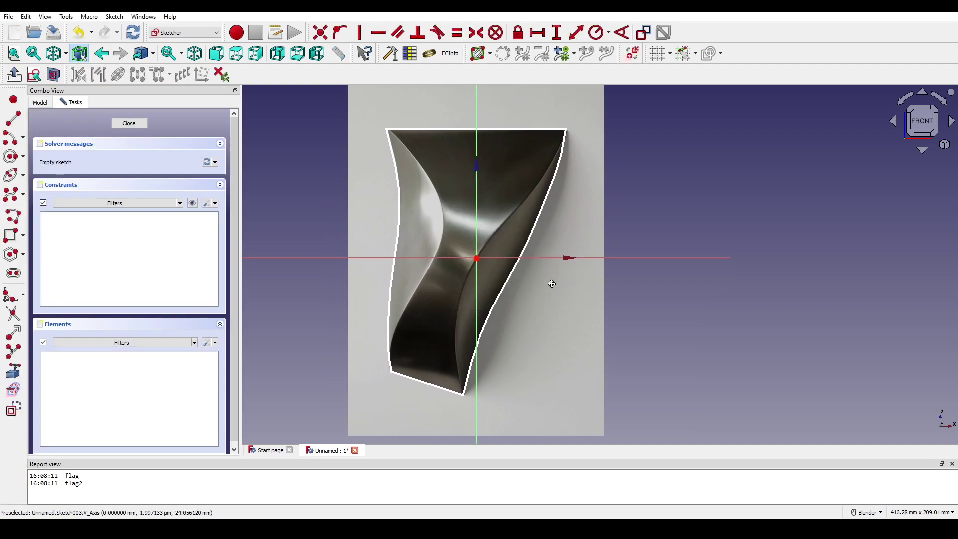
Link the extruded outline's right-hand curved edge into the sketch as external geometry
left_click(19, 378)
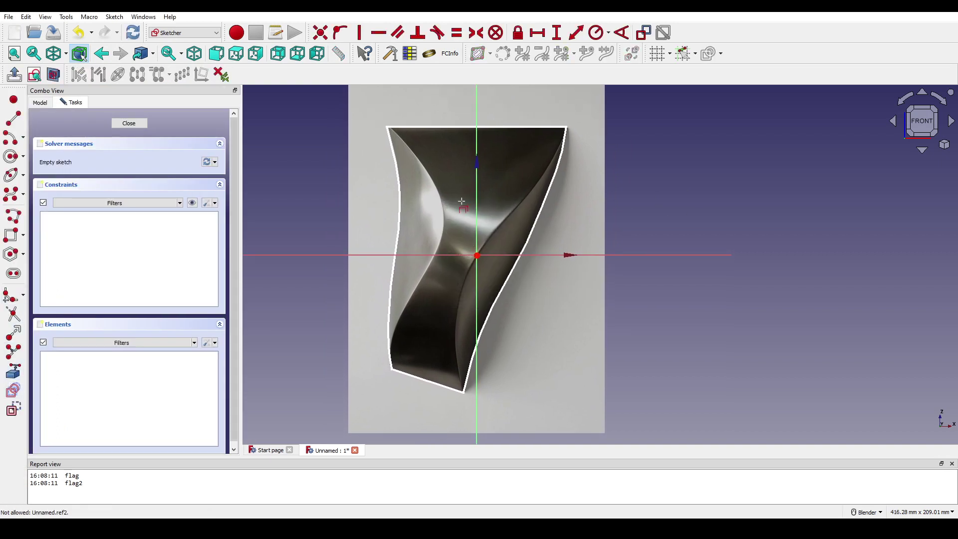
left_click(520, 229)
middle_click_drag(566, 212, 566, 207, "shift")
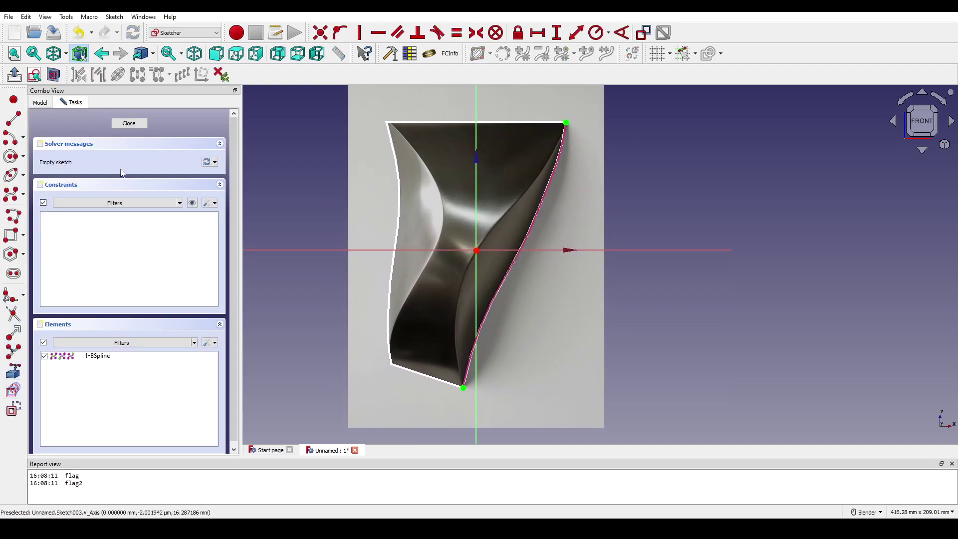
Trace the right inner ridge with an eight-point B-spline from the linked edge's upper endpoint to its lower endpoint
left_click(15, 193)
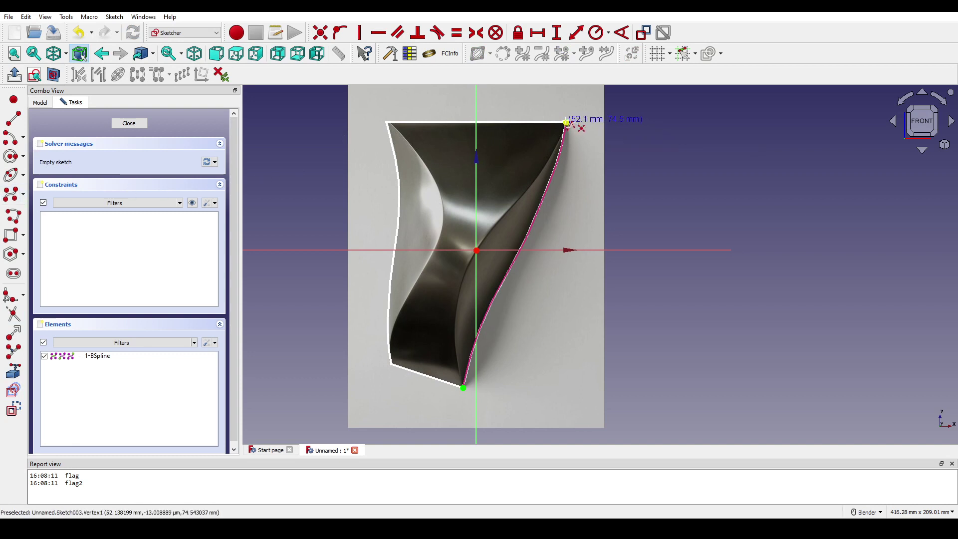
left_click(566, 122)
left_click(552, 158)
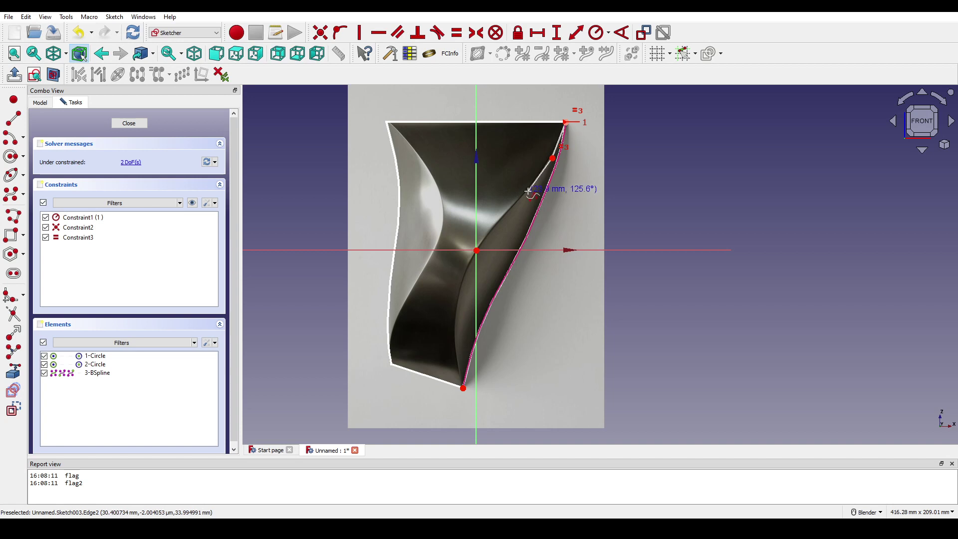
left_click(528, 192)
left_click(495, 226)
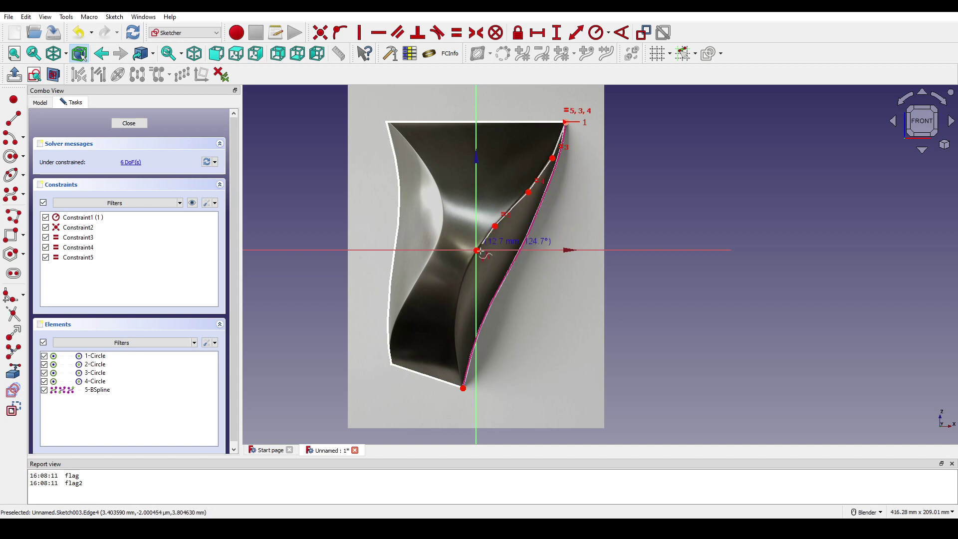
left_click(464, 274)
left_click(455, 329)
left_click(459, 361)
left_click(463, 388)
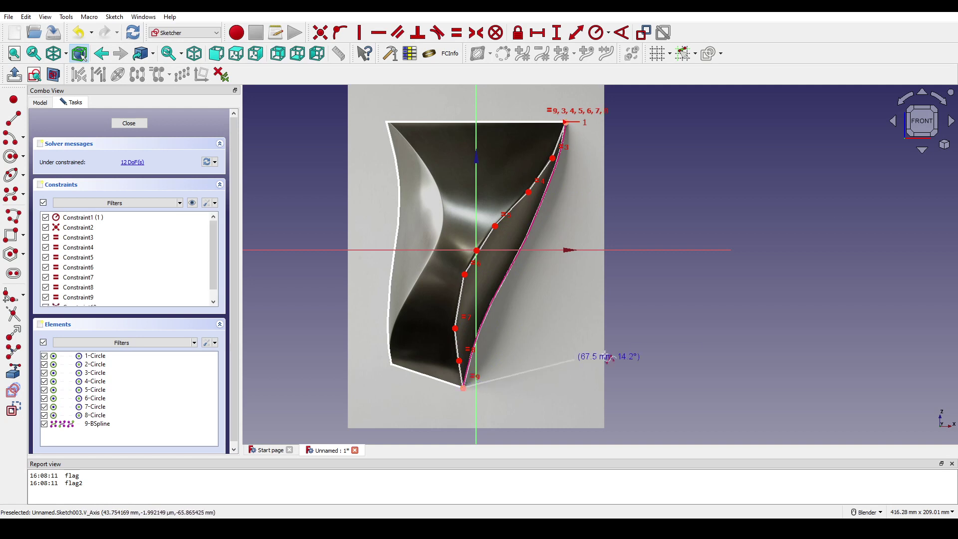
right_click(569, 364)
Fine-tune the B-spline's control points below the origin so the curve follows the ridge in the reference image
scroll(464, 280, "up", 3)
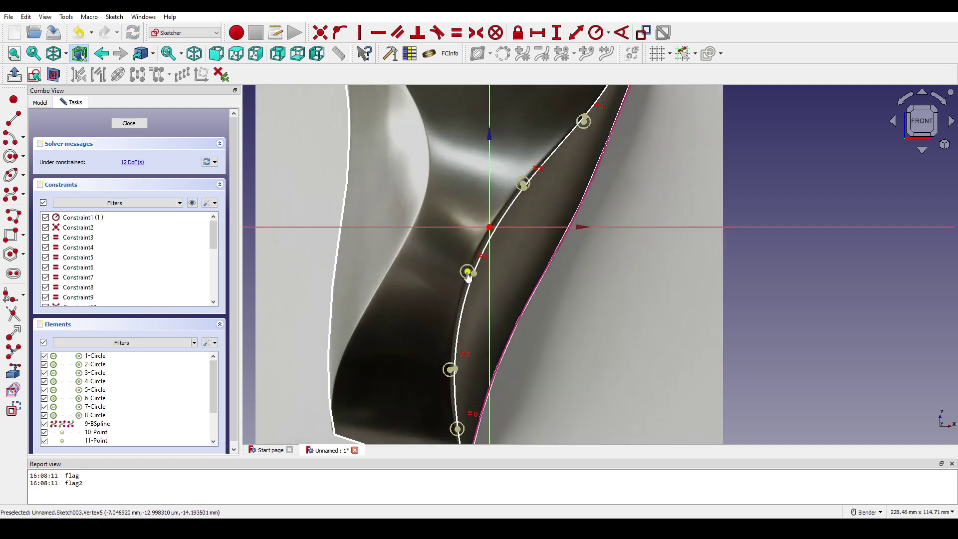
left_click_drag(468, 274, 459, 272)
left_click_drag(453, 372, 445, 372)
scroll(488, 284, "up", 4)
left_click_drag(465, 290, 461, 281)
scroll(520, 257, "down", 4)
middle_click_drag(600, 170, 539, 292, "shift")
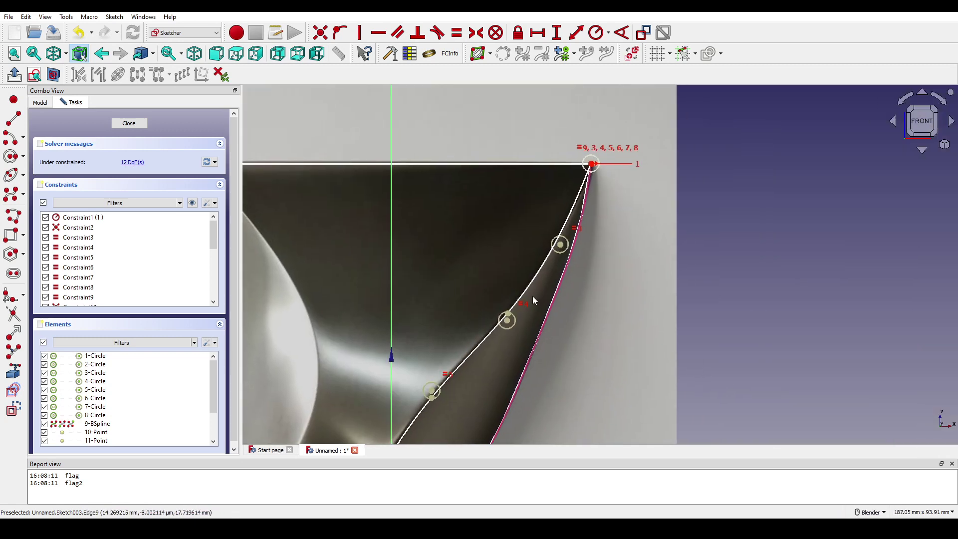
scroll(529, 307, "down", 4)
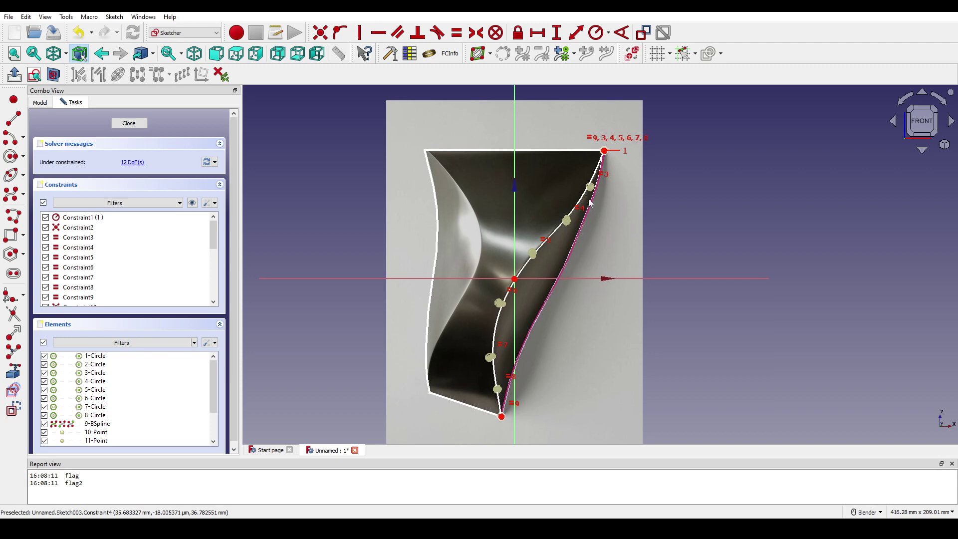
Close the right ridge sketch and rename it Right_1
left_click(129, 122)
scroll(427, 149, "down", 3)
mouse_move(427, 150)
middle_mouse_down()
mouse_move(351, 210)
mouse_move(402, 261)
mouse_move(584, 275)
mouse_move(439, 276)
middle_mouse_up()
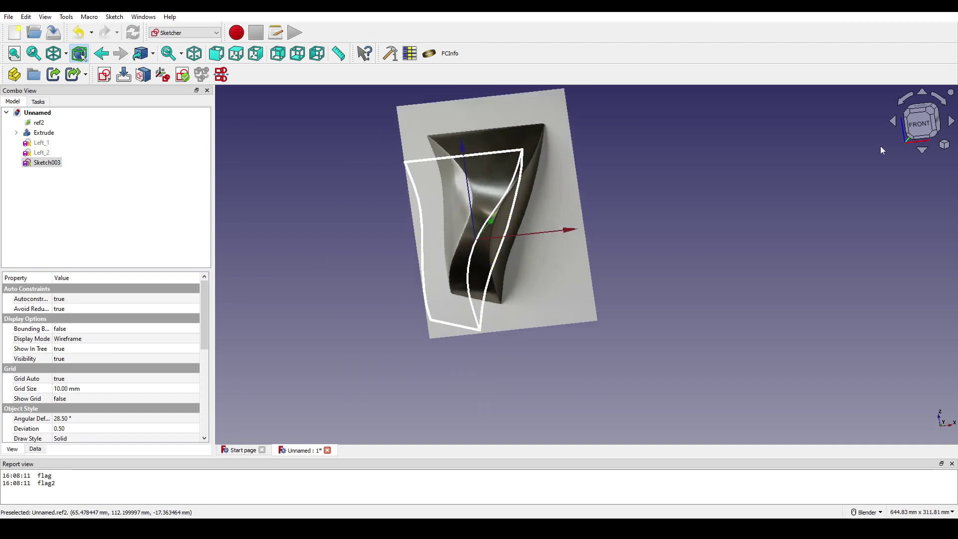
left_click(922, 123)
right_click(47, 163)
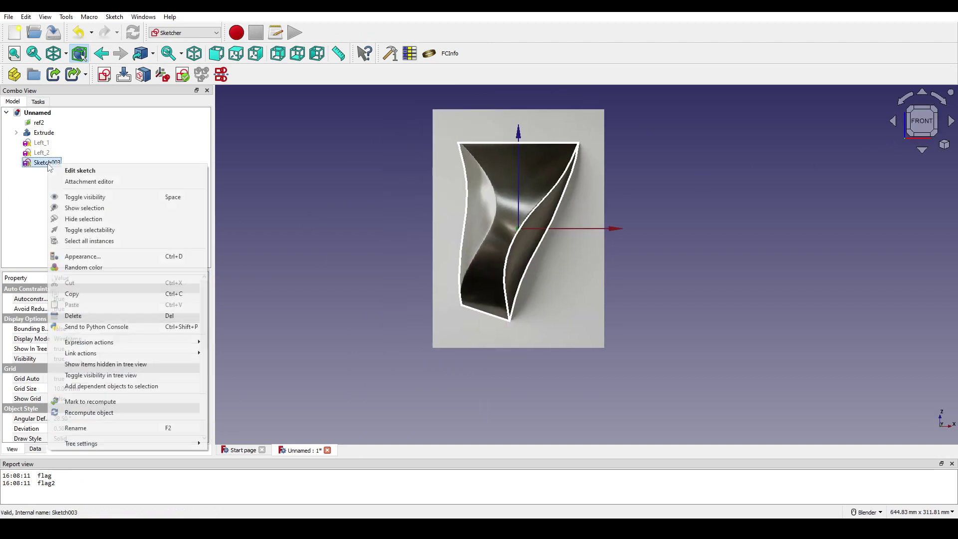
left_click(116, 429)
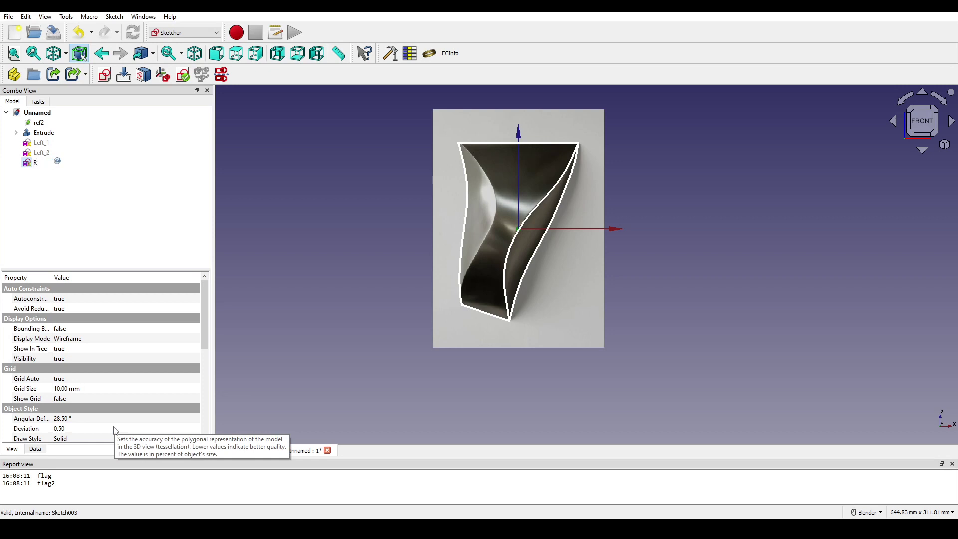
type("Right_1")
key("Return")
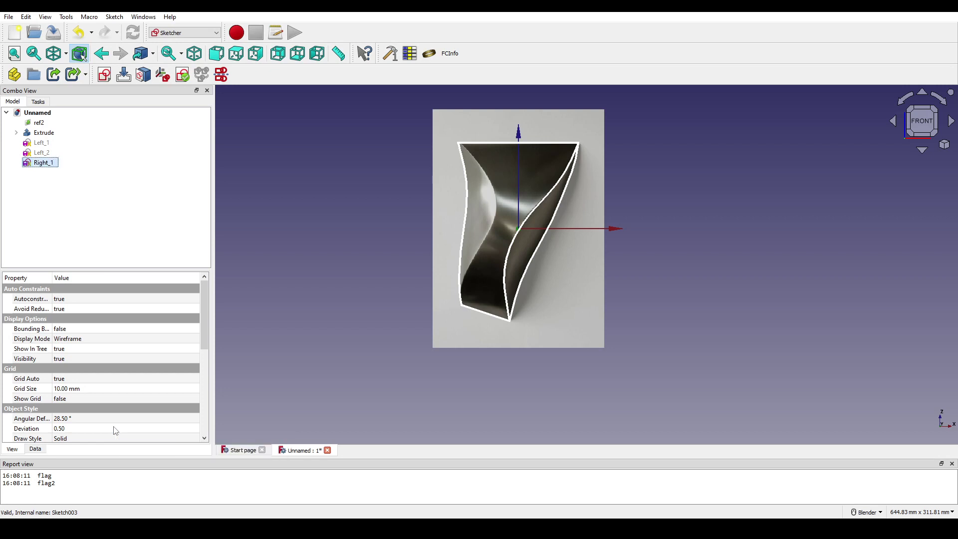
Create a new sketch on the YZ plane for the right ridge's depth curve
left_click(697, 269)
middle_click_drag(544, 250, 303, 285)
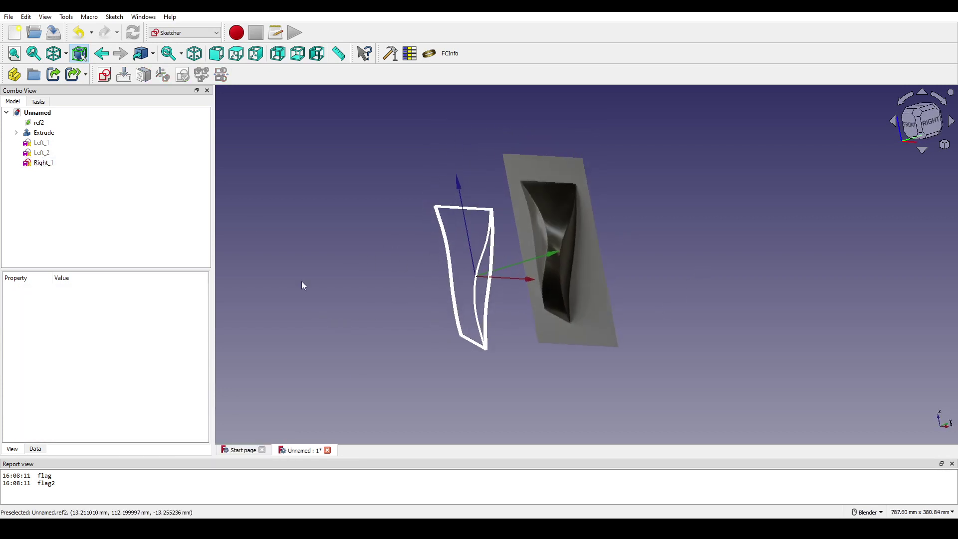
left_click(105, 75)
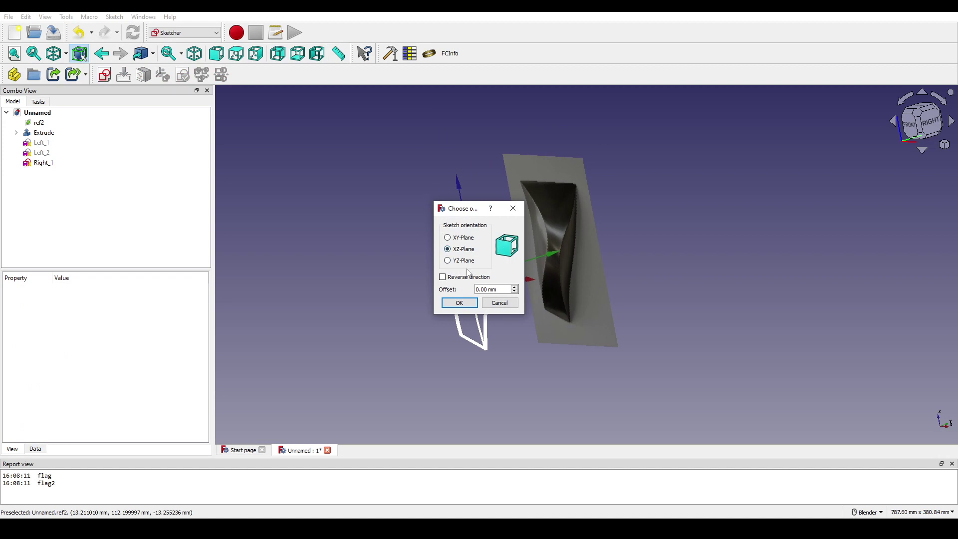
left_click(459, 303)
Link the Right_1 ridge curve into the sketch as external geometry and view it squarely from the right side
mouse_move(516, 241)
middle_mouse_down()
mouse_move(481, 235)
mouse_move(523, 212)
mouse_move(491, 225)
middle_mouse_up()
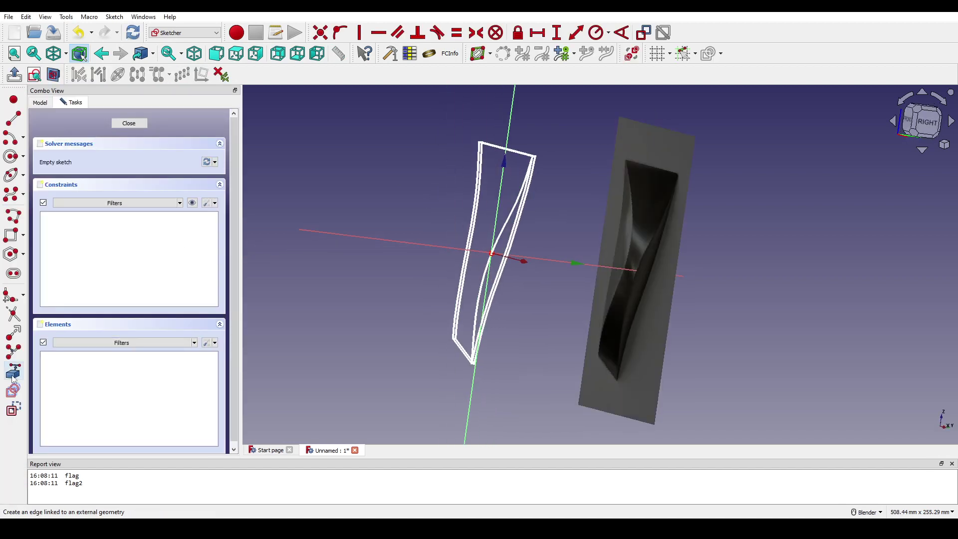
left_click(511, 215)
middle_click_drag(559, 224, 483, 194)
left_click(924, 121)
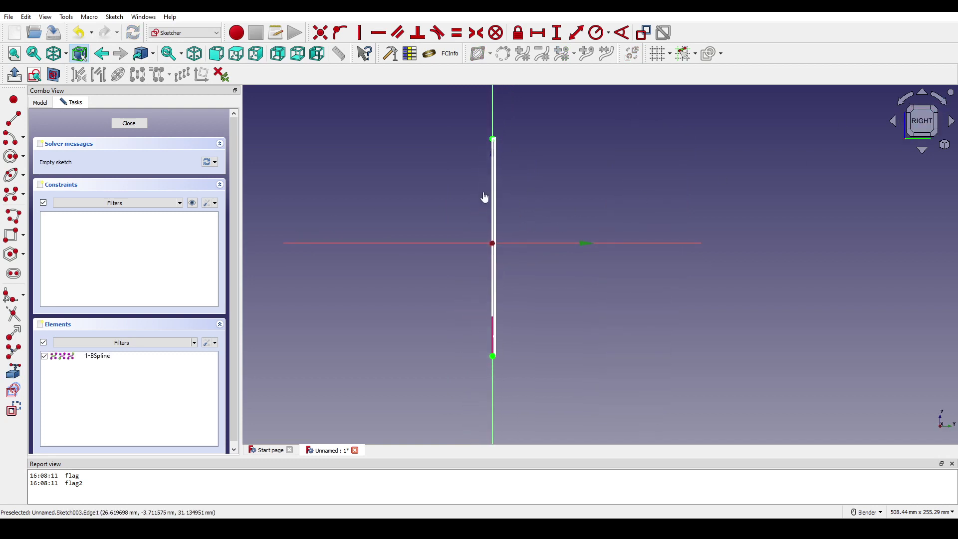
Draw a four-point B-spline from the upper to the lower end of the linked ridge curve, bulging toward negative Y
left_click(15, 201)
left_click(493, 138)
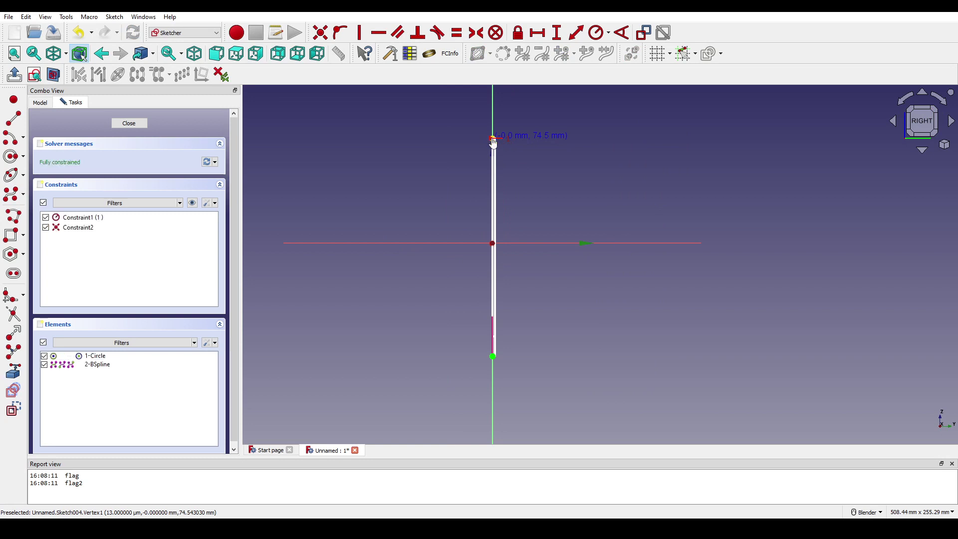
left_click(441, 172)
left_click(431, 303)
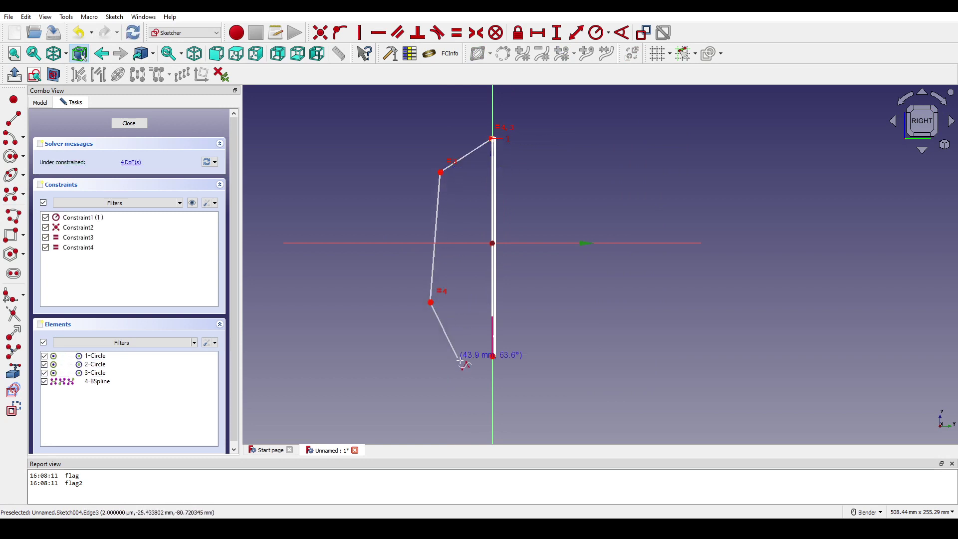
left_click(492, 356)
right_click(628, 332)
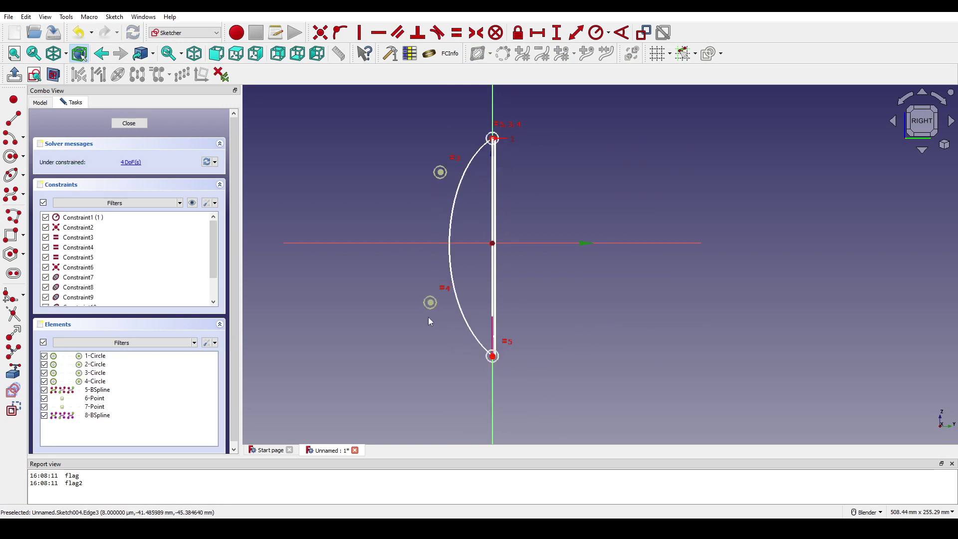
Align the B-spline's two middle control points vertically and constrain them 40 mm horizontally from the origin
left_click(431, 303)
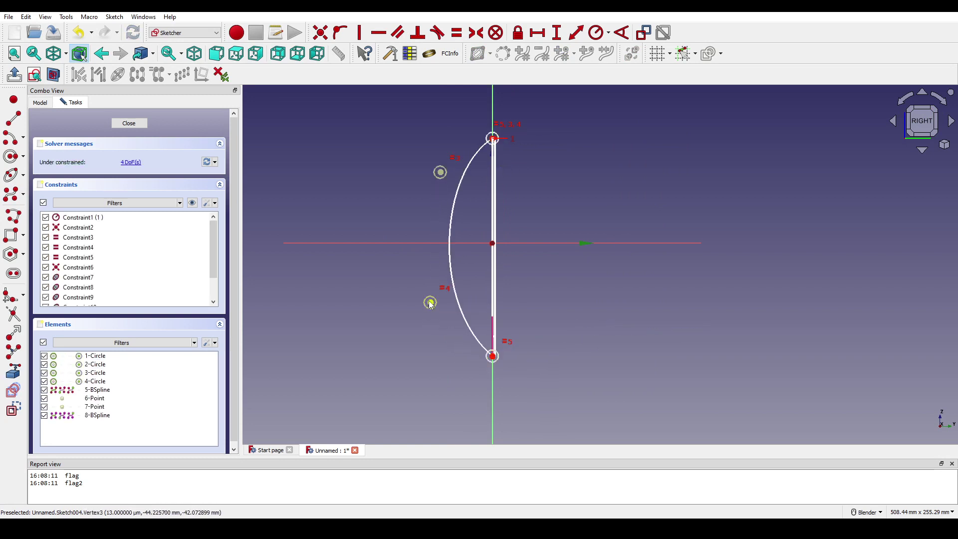
left_click(441, 174)
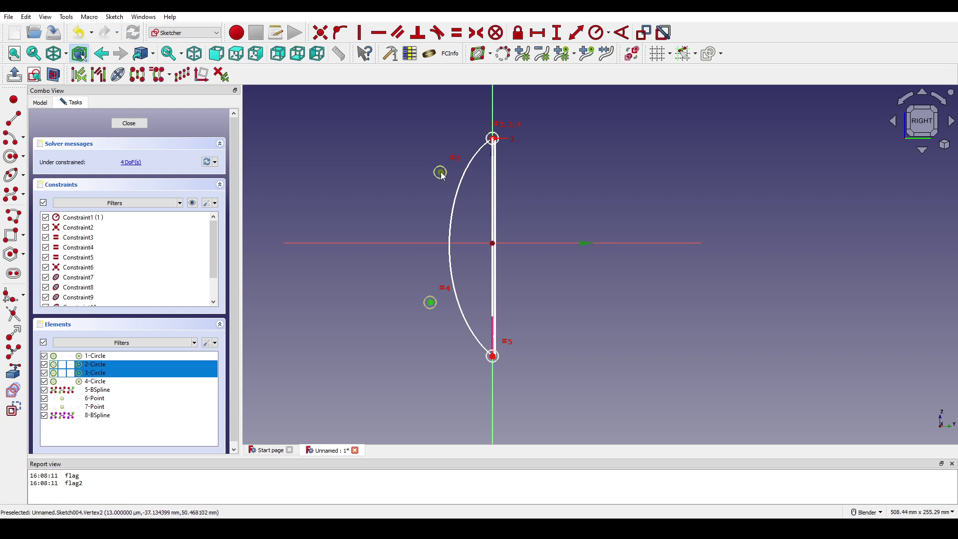
left_click(359, 33)
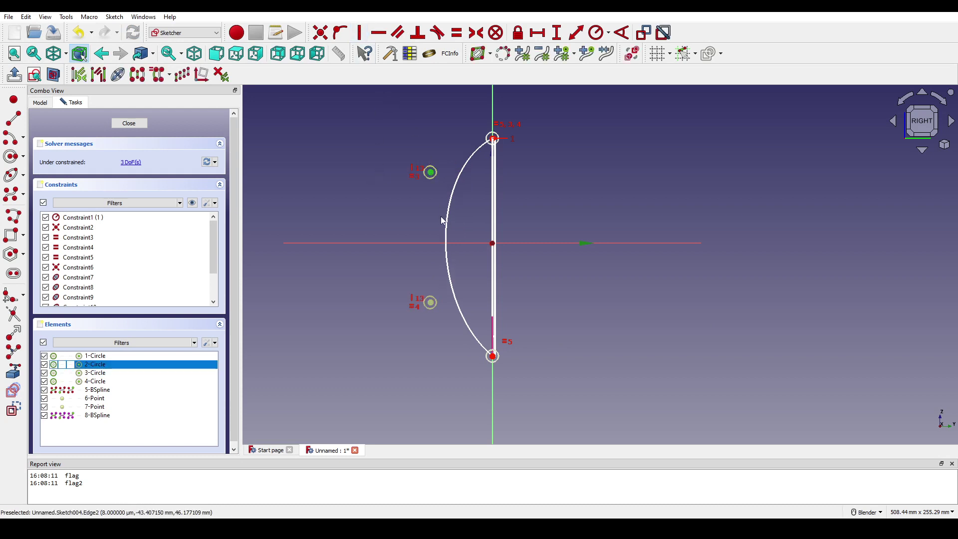
left_click(492, 243)
type("l")
type("40")
key("Return")
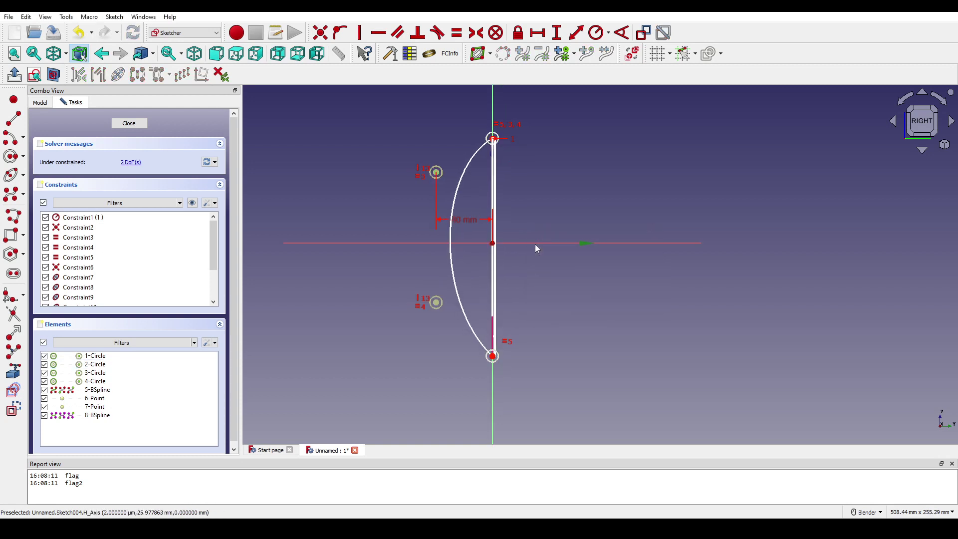
Close the right depth sketch and rename it Right_2
left_click_drag(488, 147, 640, 135)
left_click(129, 123)
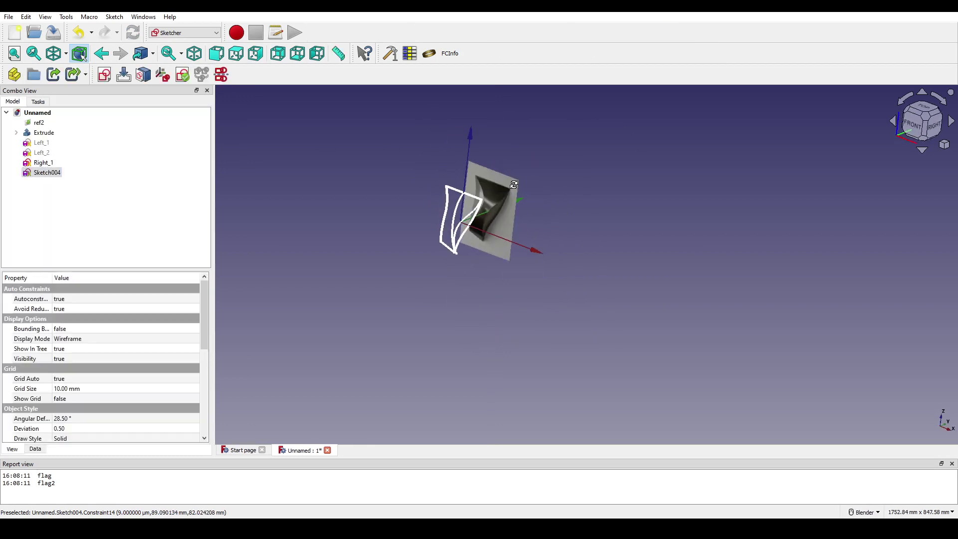
left_click(921, 131)
left_click(766, 202)
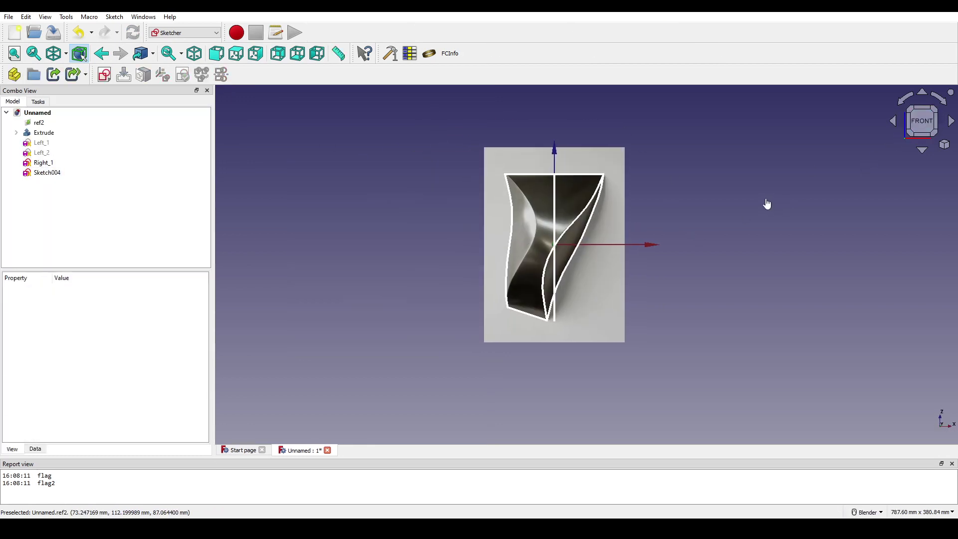
right_click(49, 174)
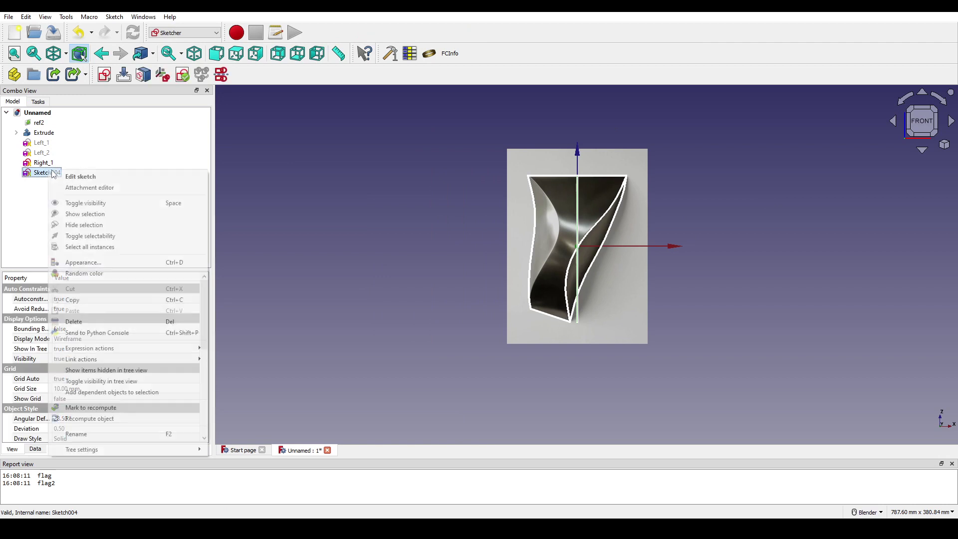
left_click(129, 433)
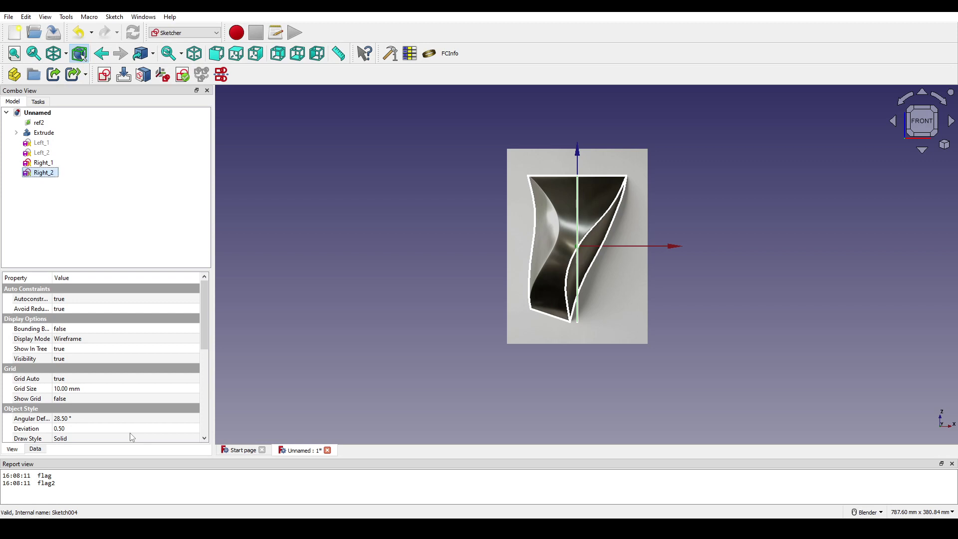
Switch to the Curves workbench while keeping the model in front view
left_click(495, 232)
scroll(519, 220, "up", 3)
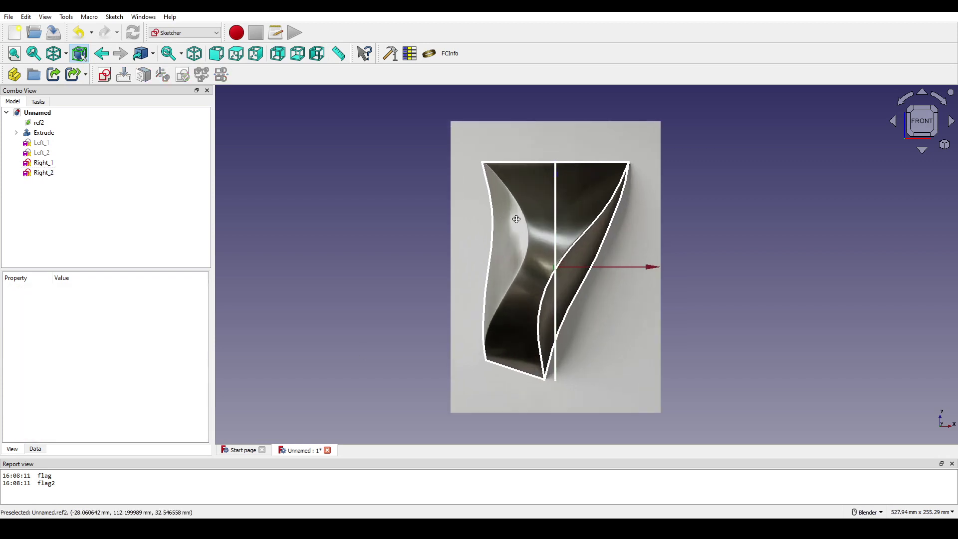
middle_click_drag(516, 221, 523, 208, "shift")
middle_click_drag(704, 206, 700, 204, "shift")
left_click(51, 164)
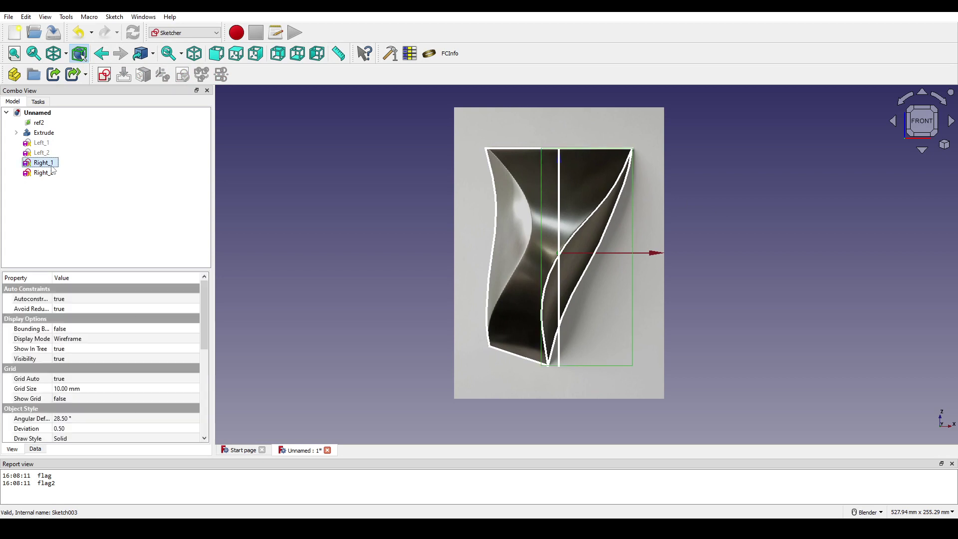
left_click(52, 171, "ctrl")
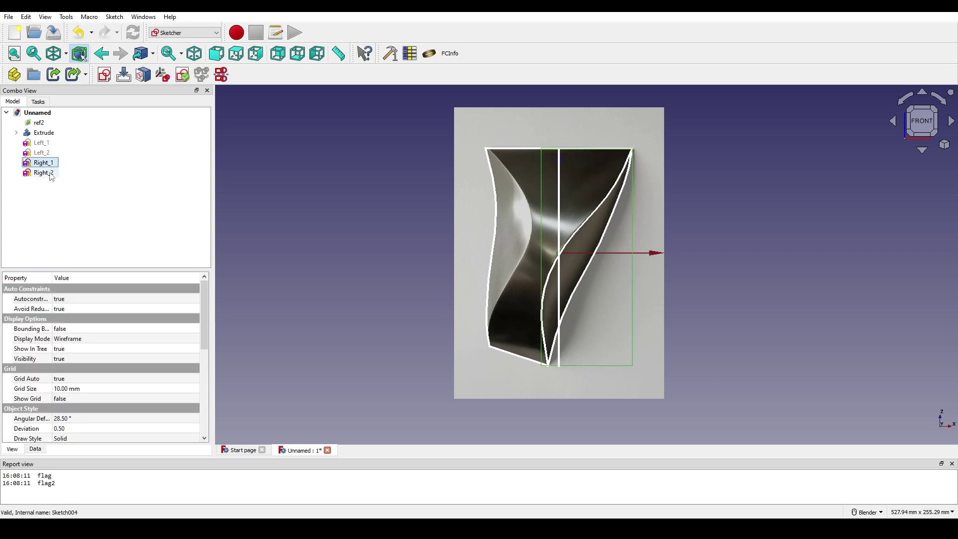
left_click(188, 33)
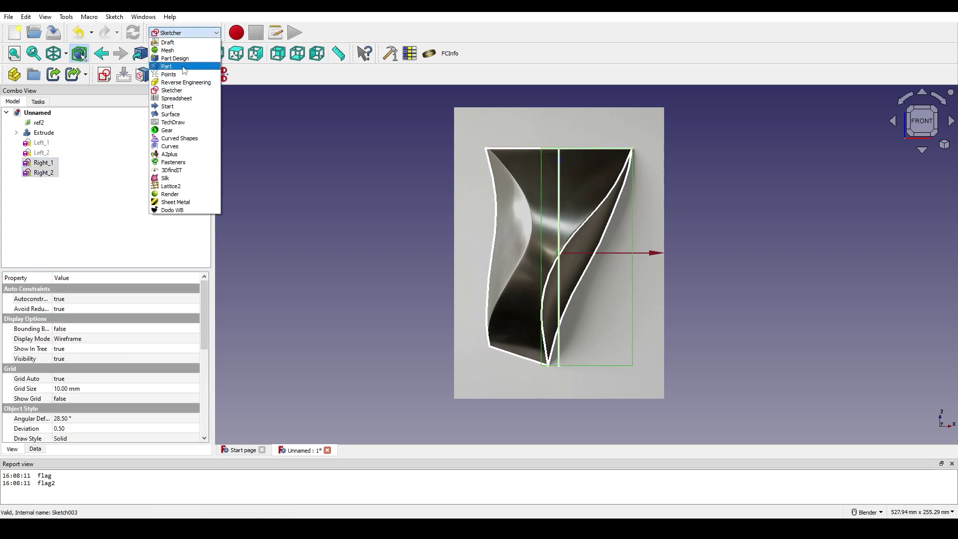
left_click(170, 142)
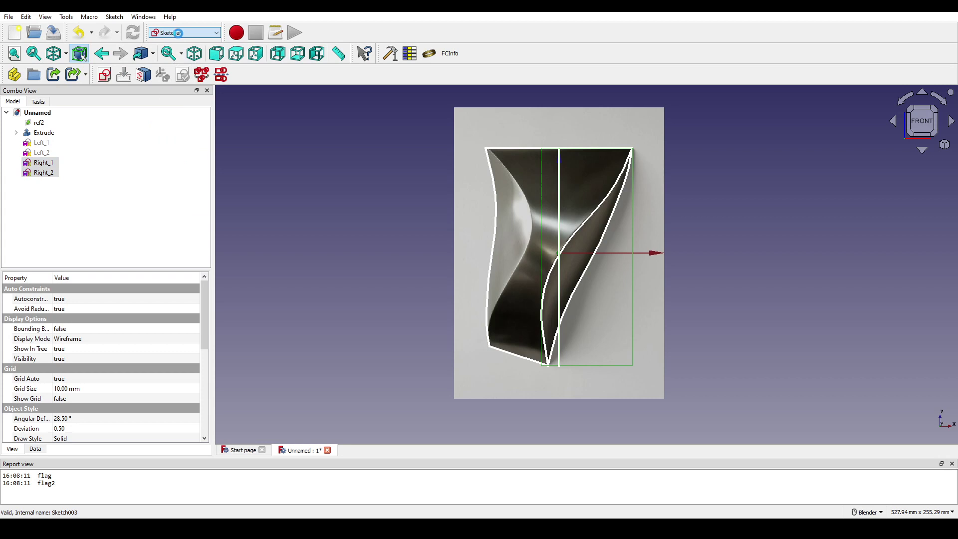
left_click(178, 33)
left_click(178, 147)
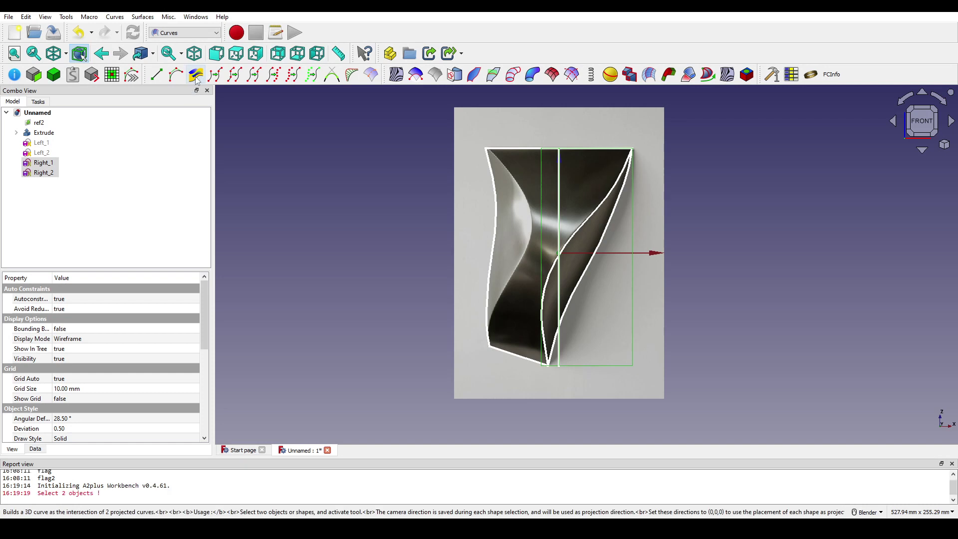
left_click(335, 189)
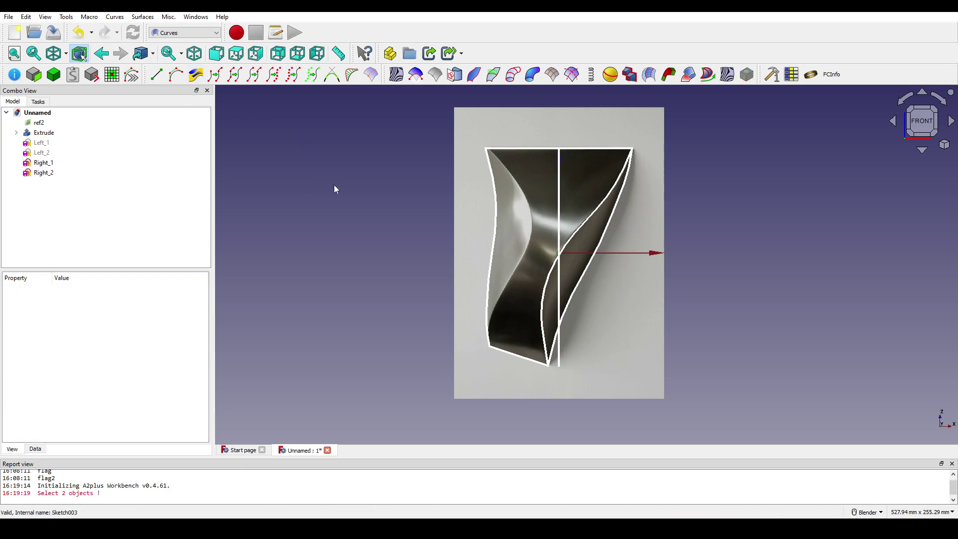
Create a mixed curve from the Right_1 and Right_2 sketches
left_click(43, 163)
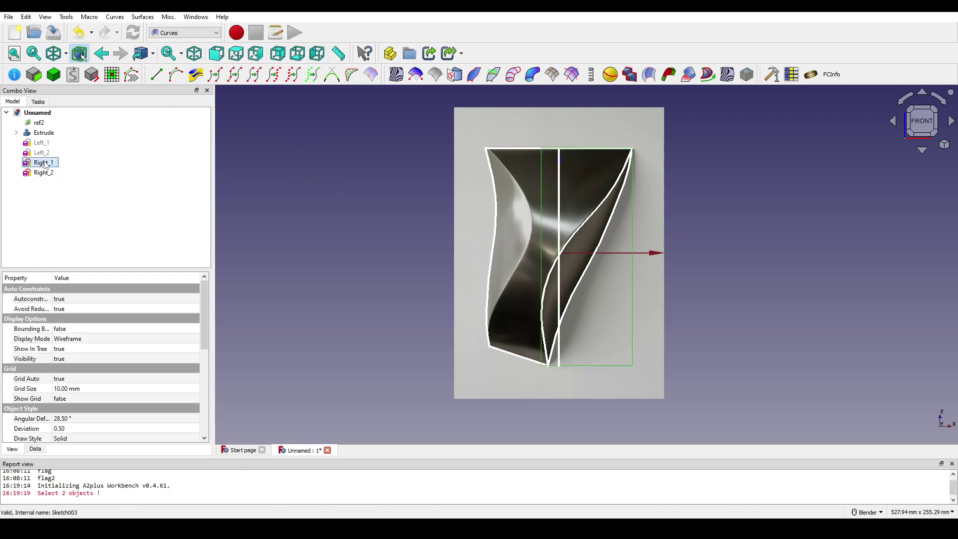
left_click(195, 74)
scroll(589, 228, "down", 2)
middle_click_drag(589, 228, 488, 241)
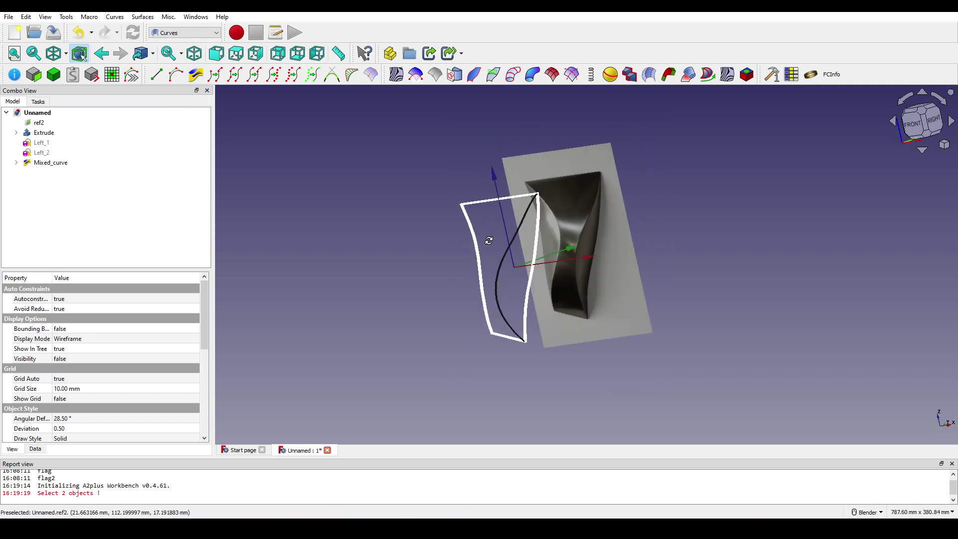
Create a mixed curve from the Left_1 and Left_2 sketches, starting from the front view
left_click(914, 131)
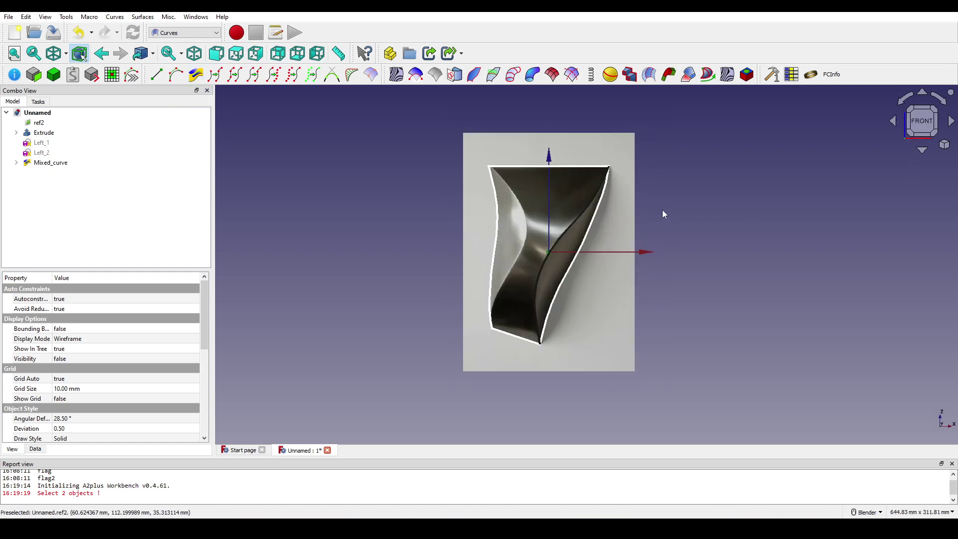
left_click(729, 196)
left_click(51, 152)
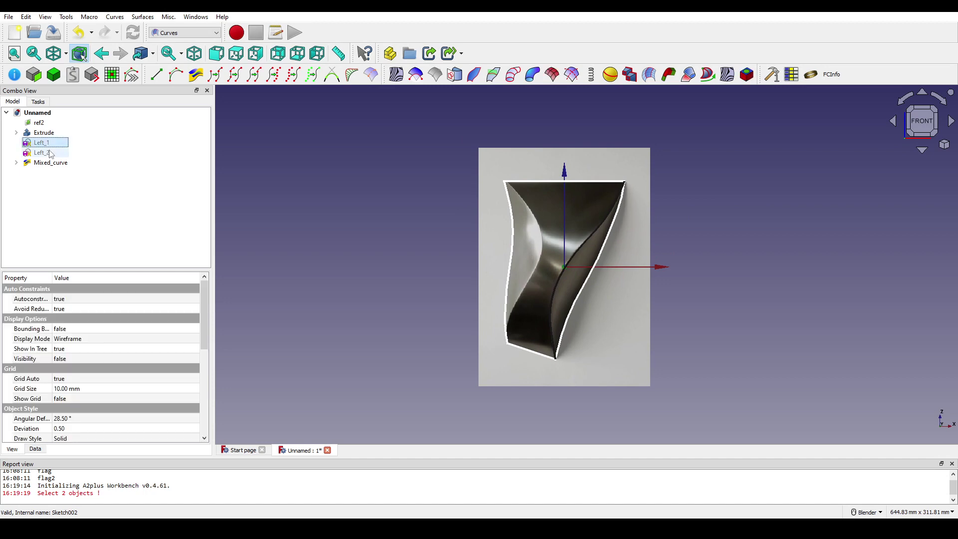
left_click(196, 75)
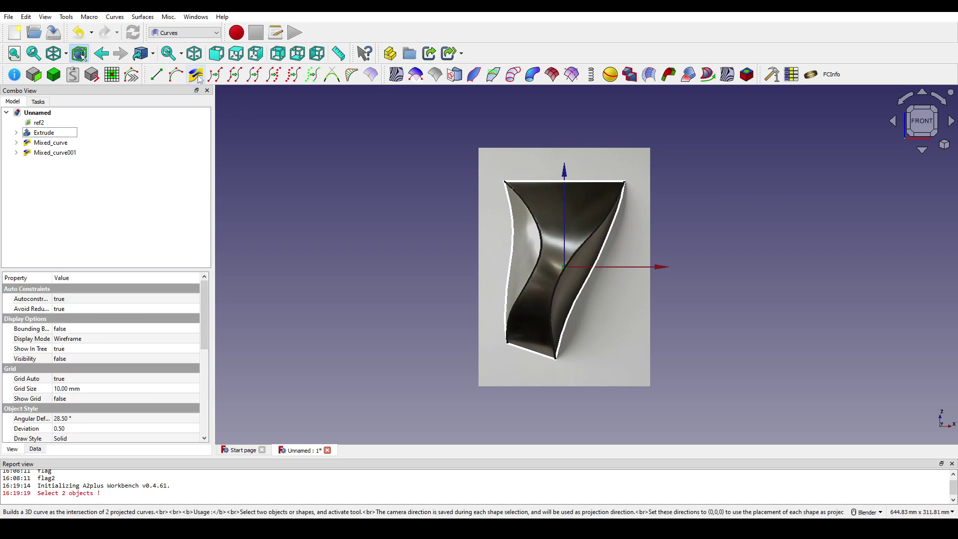
scroll(537, 246, "up", 2)
middle_click_drag(538, 245, 583, 255)
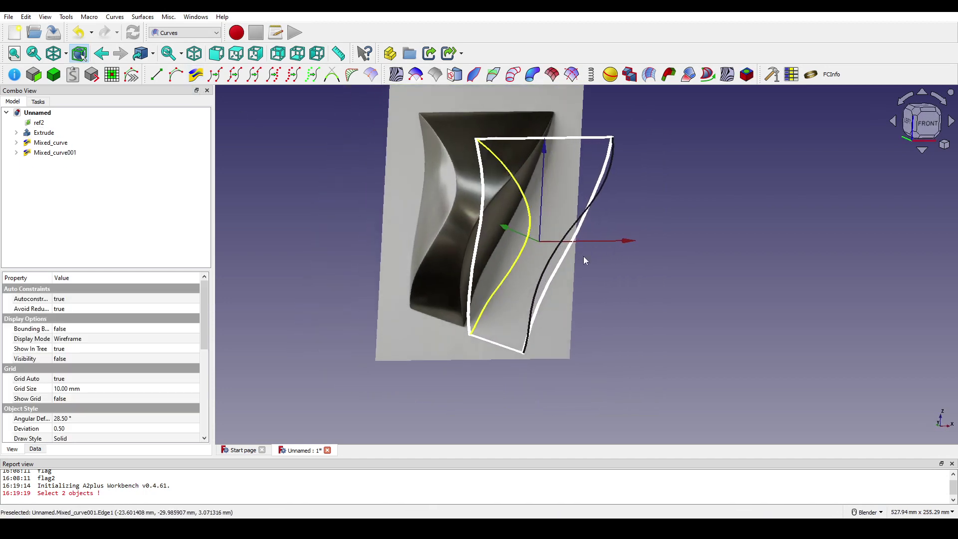
Rename the mixed curve of the left ridge Curve_Left
left_click(922, 133)
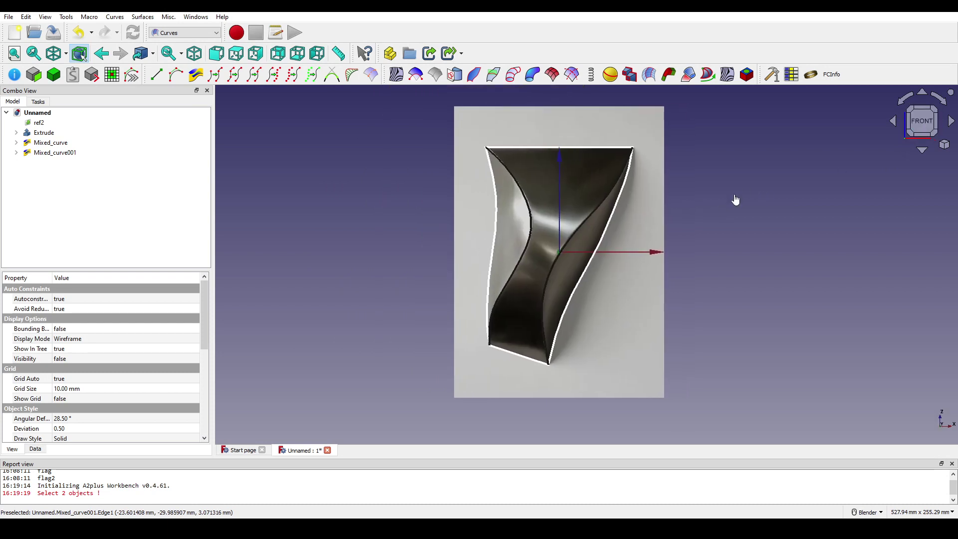
left_click(733, 195)
middle_click_drag(541, 254, 613, 247, "shift")
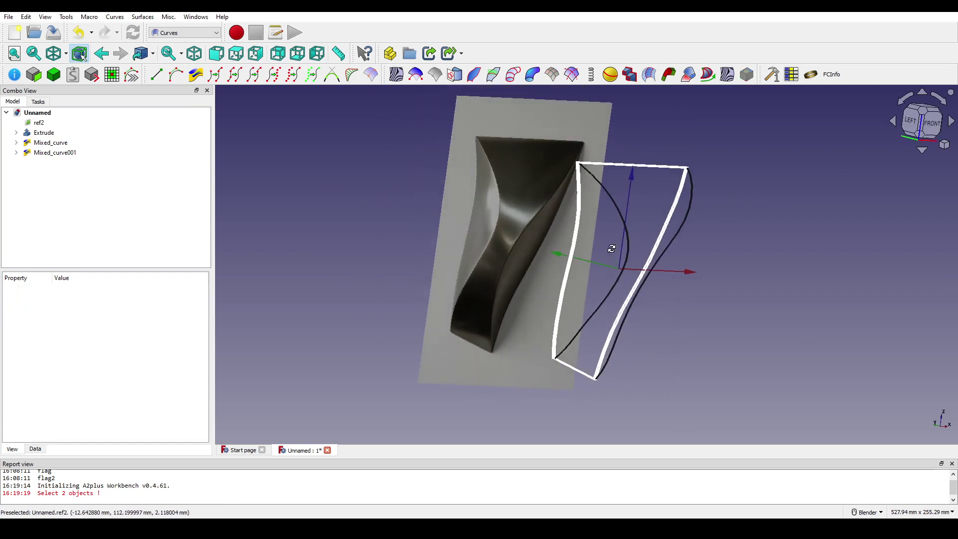
left_click(49, 145)
left_click(50, 152)
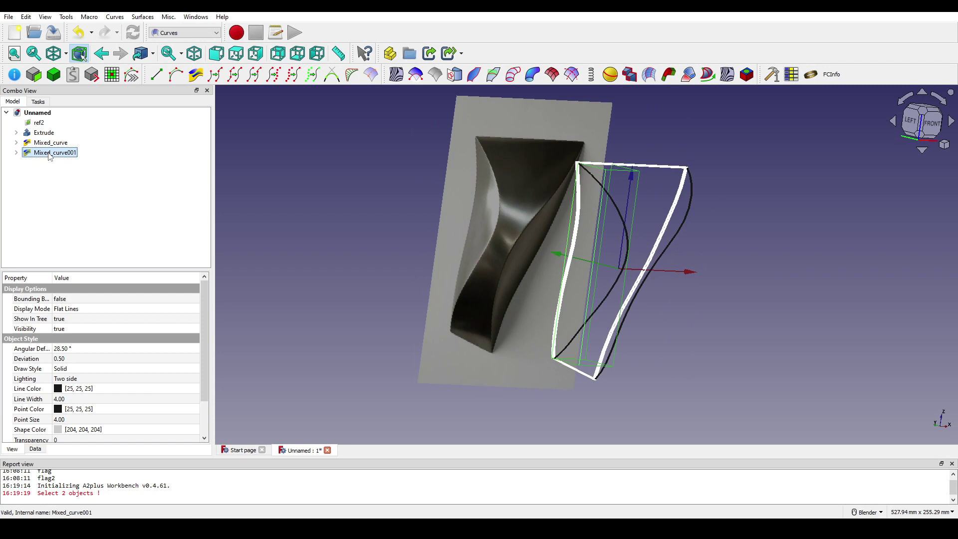
right_click(49, 153)
left_click(105, 416)
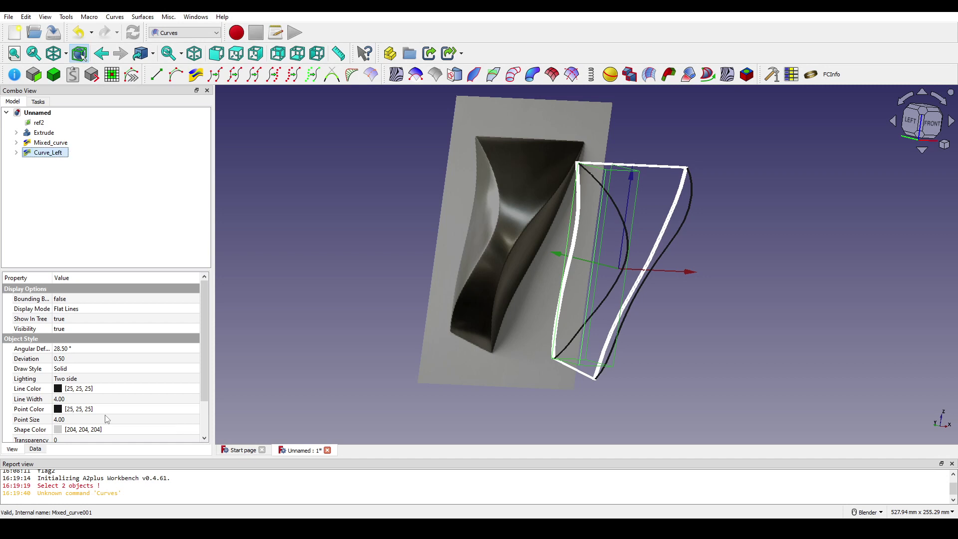
Rename the mixed curve of the right ridge Curve_Right
left_click(49, 142)
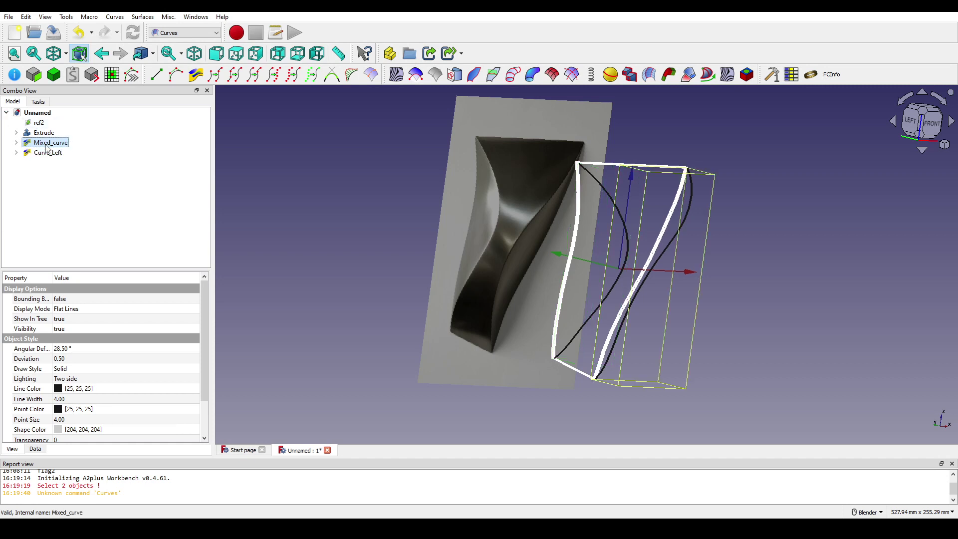
right_click(49, 142)
left_click(114, 409)
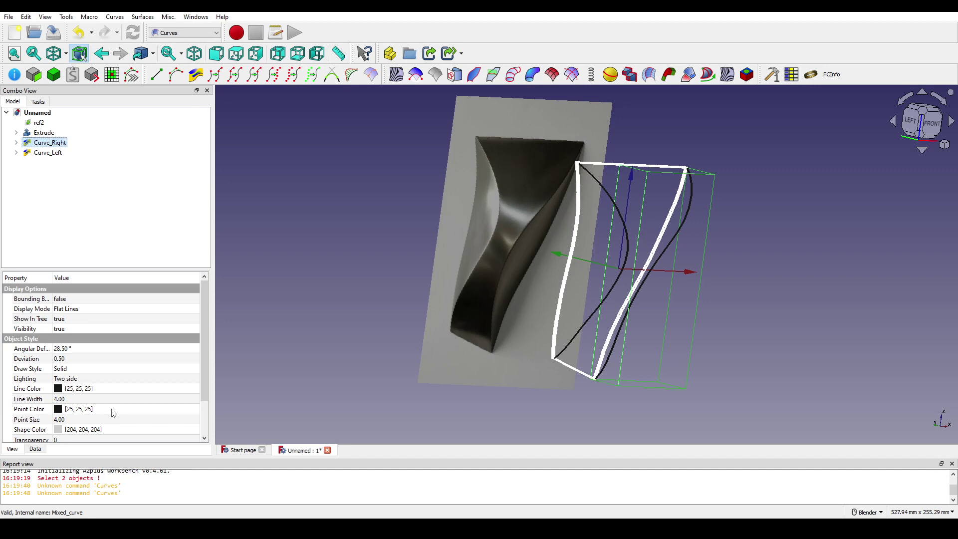
left_click(824, 285)
Switch to the Part workbench and change the draw style from wireframe to solid faces with edges
middle_click_drag(775, 247, 709, 225)
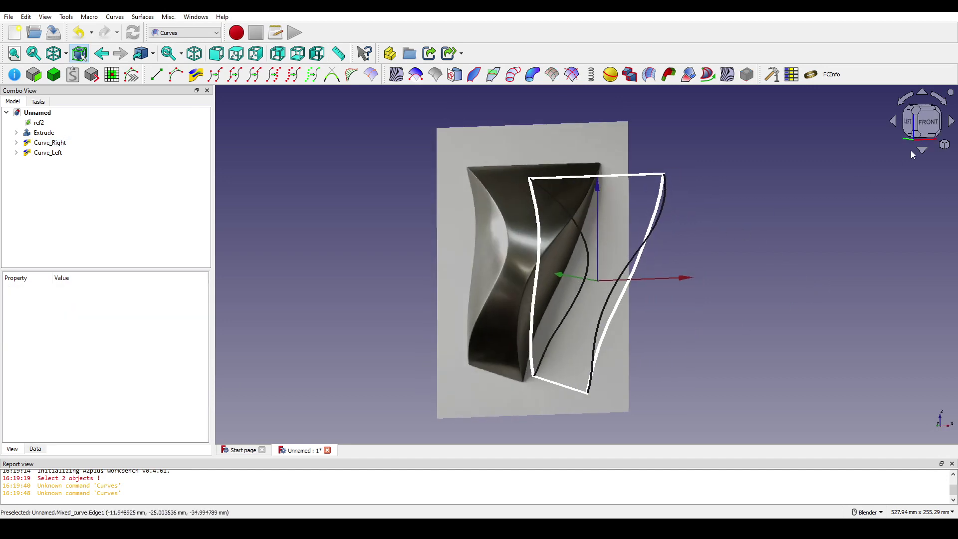
left_click(925, 121)
middle_click_drag(552, 218, 588, 222)
scroll(587, 220, "up", 2)
middle_click_drag(619, 295, 663, 246)
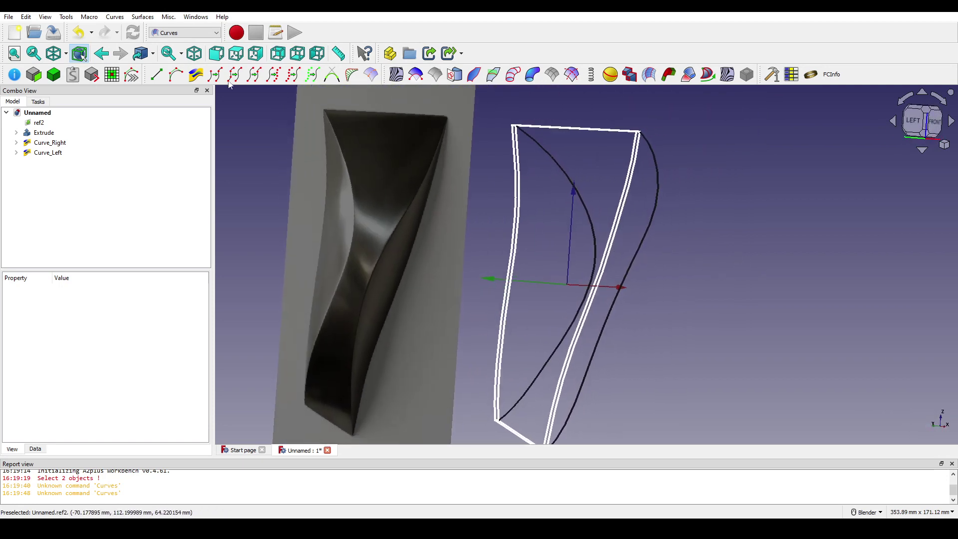
left_click(199, 35)
left_click(185, 67)
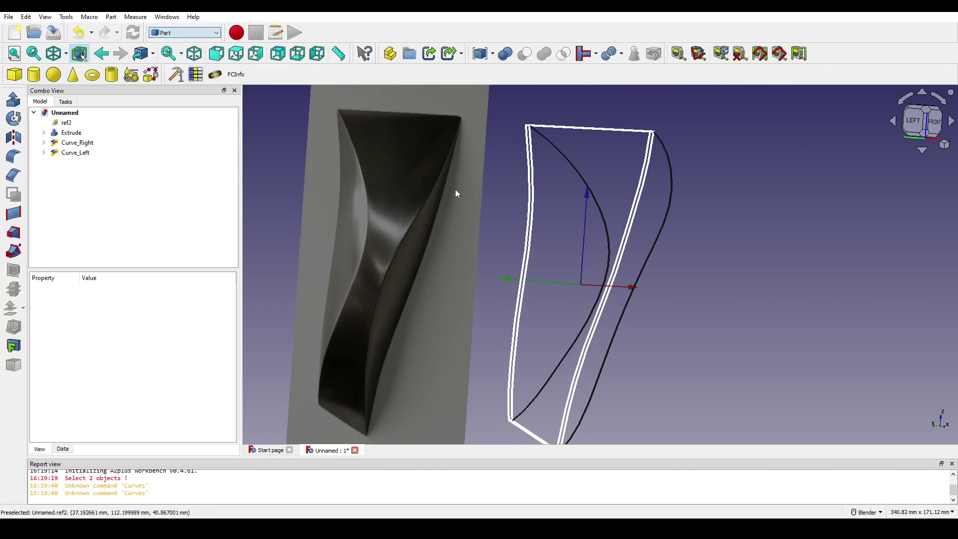
middle_click_drag(426, 181, 430, 221)
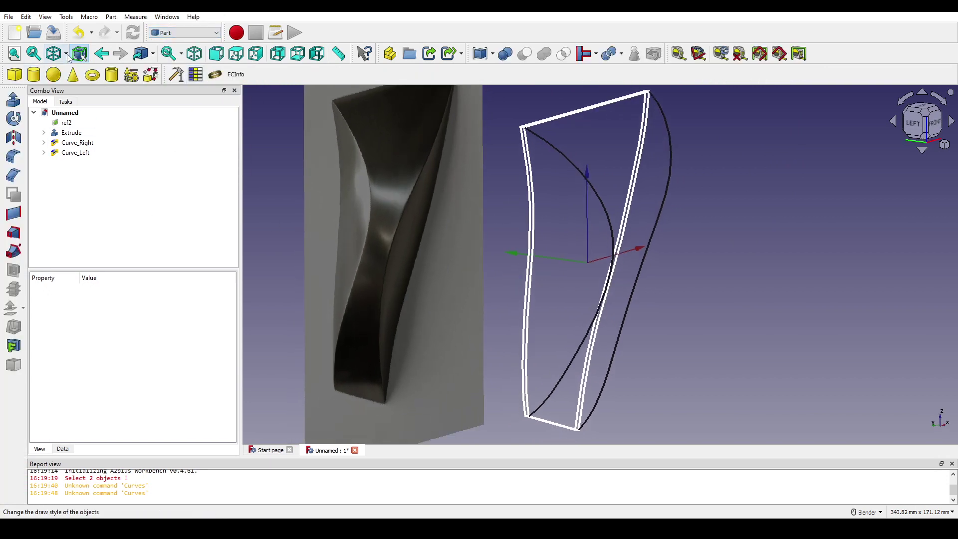
left_click(67, 54)
left_click(72, 135)
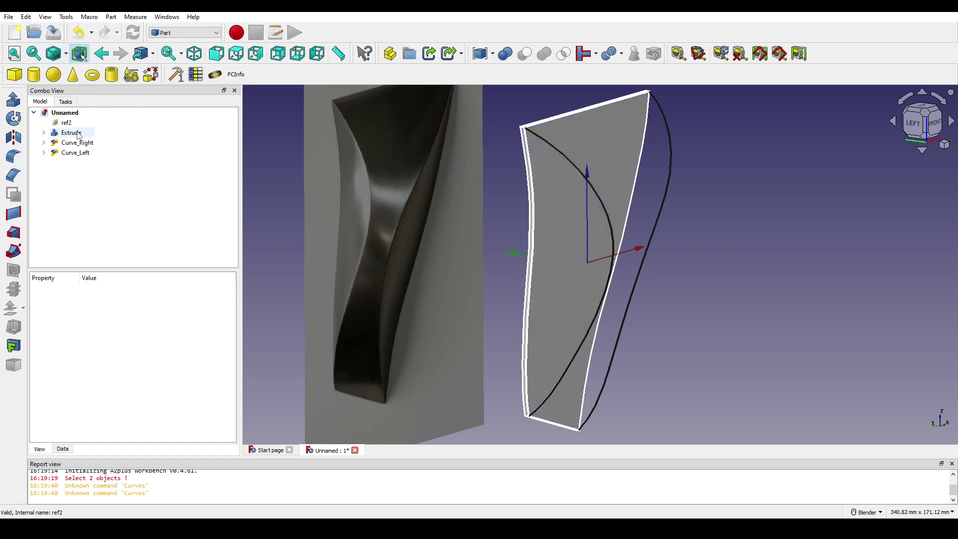
Create a ruled surface between the extrusion's left front edge and Curve_Left
middle_click_drag(563, 221, 547, 218, "shift")
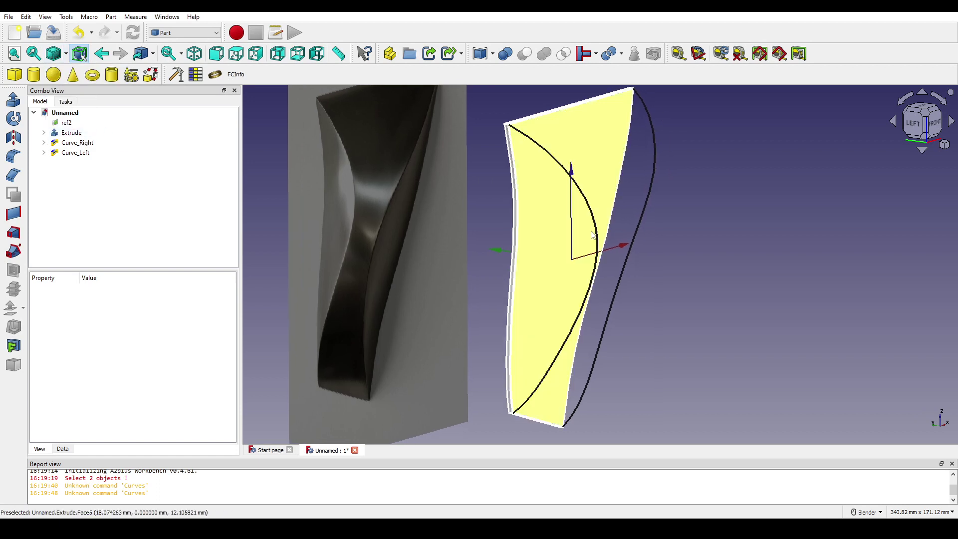
left_click(516, 234)
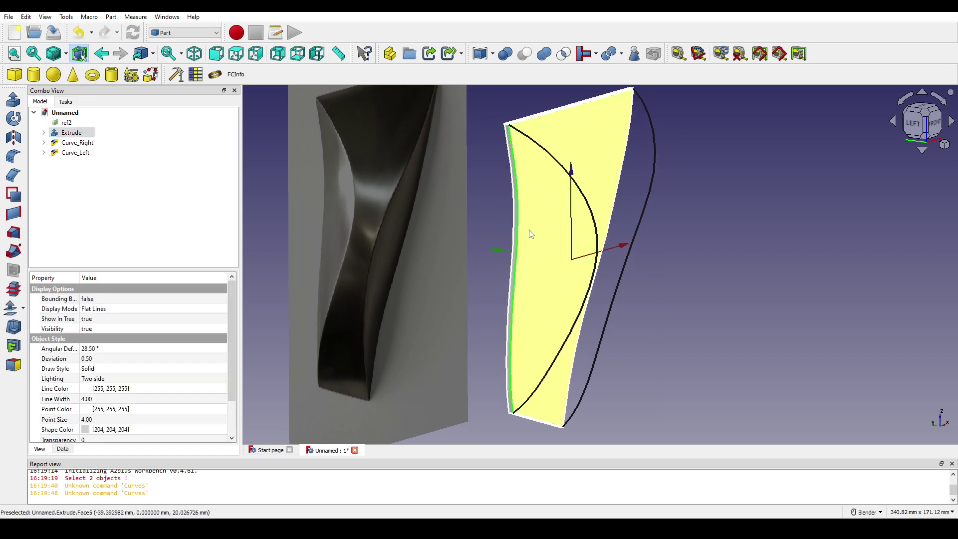
left_click(597, 223, "ctrl")
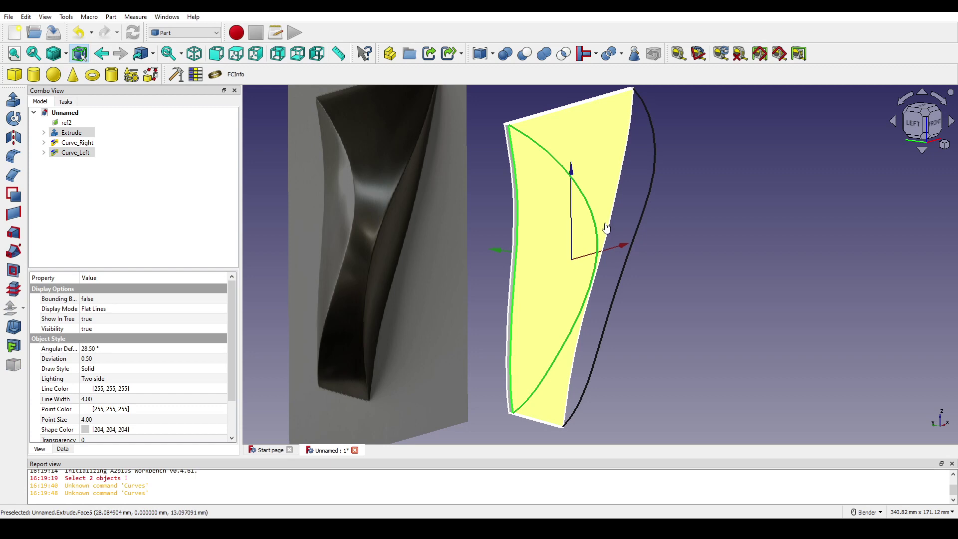
left_click(14, 214)
Create a ruled surface between the extrusion's right front edge and Curve_Right
mouse_move(560, 310)
middle_mouse_down()
mouse_move(630, 258)
mouse_move(549, 276)
mouse_move(545, 261)
mouse_move(575, 300)
middle_mouse_up()
left_click(545, 261)
left_click(588, 312, "ctrl")
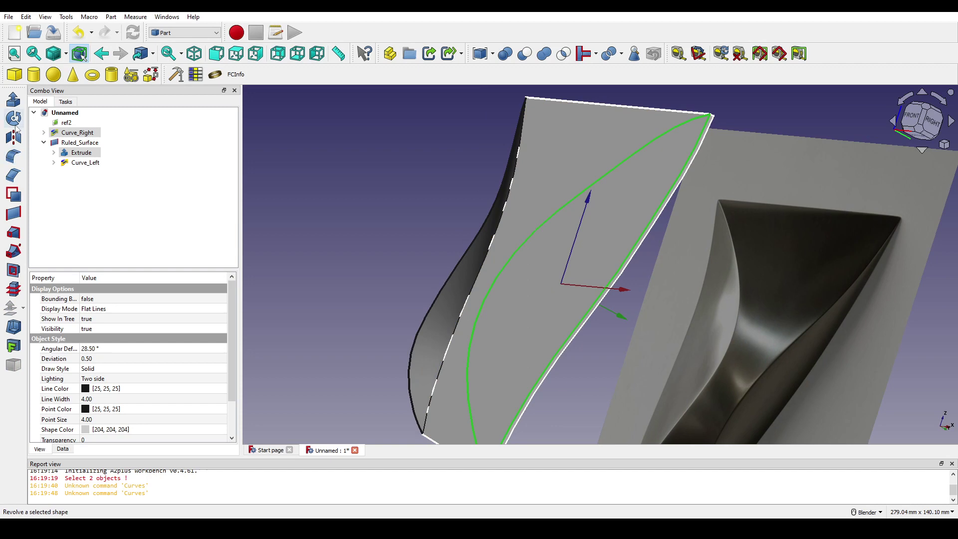
left_click(14, 214)
Hide the left and right ruled surfaces, Ruled_Surface and Ruled_Surface001, to expose the two ridge curves
middle_click_drag(487, 316, 474, 359)
scroll(474, 359, "down", 1)
middle_click_drag(434, 304, 564, 287, "shift")
mouse_move(564, 287)
middle_mouse_down()
mouse_move(547, 265)
mouse_move(557, 284)
middle_mouse_up()
left_click(492, 279)
key("space")
mouse_move(492, 279)
middle_mouse_down()
mouse_move(533, 309)
mouse_move(506, 292)
middle_mouse_up()
left_click(73, 165)
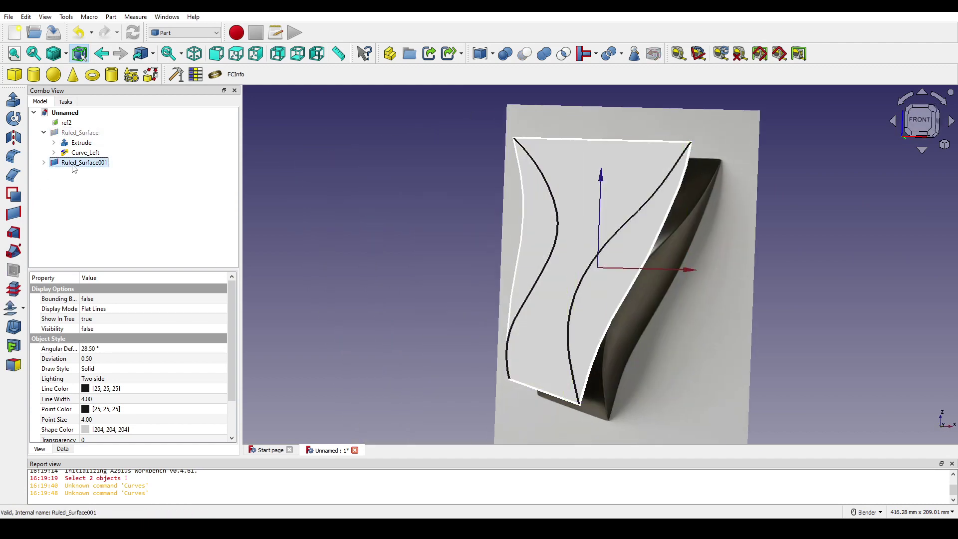
Create a ruled surface between Curve_Left and Curve_Right across the front of the shape
middle_click_drag(594, 278, 529, 255)
left_click(546, 244)
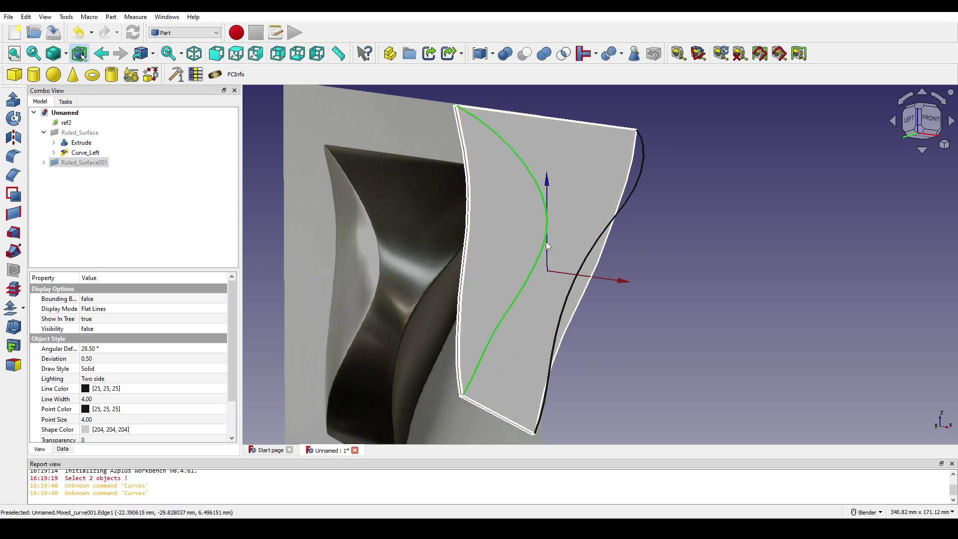
left_click(593, 248, "ctrl")
left_click(18, 217)
Show the hidden side surfaces Ruled_Surface001 and Ruled_Surface again and clear the selection
scroll(522, 245, "up", 1)
mouse_move(522, 245)
middle_mouse_down()
mouse_move(540, 231)
mouse_move(545, 156)
mouse_move(523, 256)
middle_mouse_up()
scroll(522, 256, "down", 5)
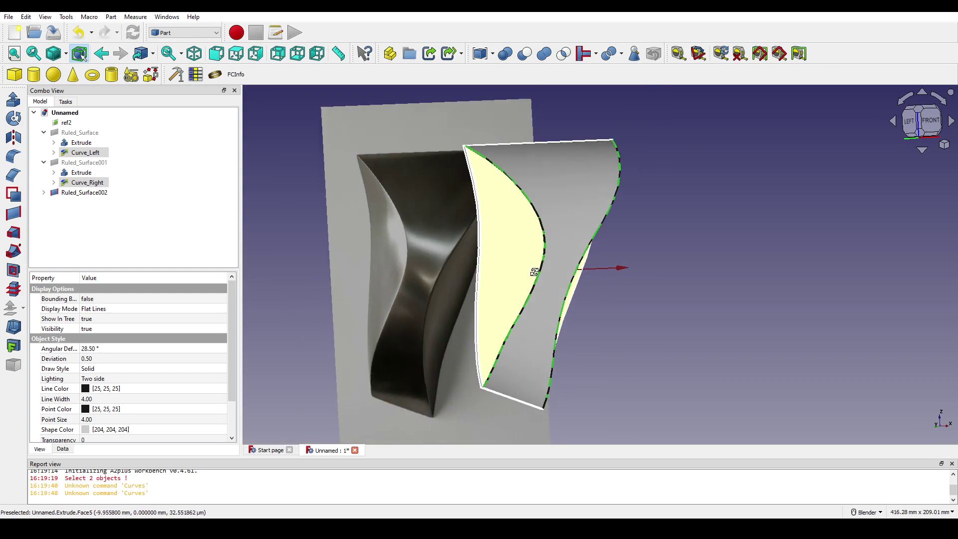
left_click(77, 164)
key("space")
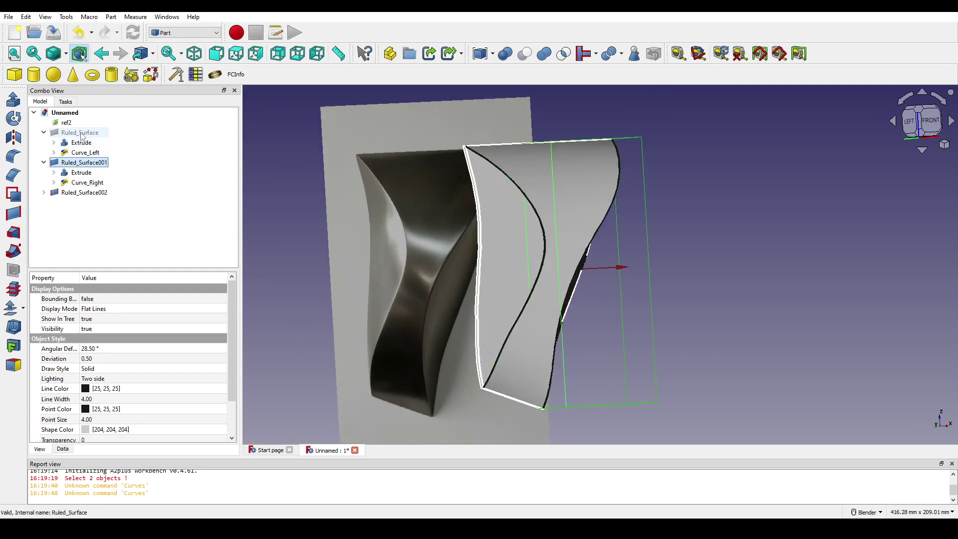
left_click(81, 132)
key("space")
middle_click_drag(506, 212, 607, 313)
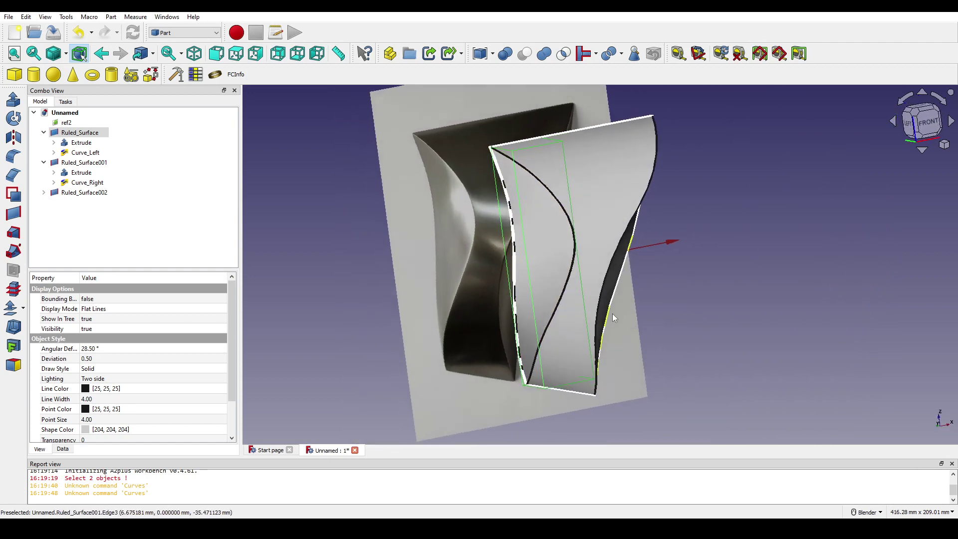
left_click(739, 254)
Switch to the Curves workbench and build a solid from the three ruled surfaces and the extrusion's outer faces
middle_click_drag(681, 256, 522, 274)
left_click(555, 250)
left_click(583, 222, "ctrl")
scroll(649, 287, "up", 2)
middle_click_drag(663, 287, 507, 253, "shift")
key("3")
scroll(561, 267, "up", 6)
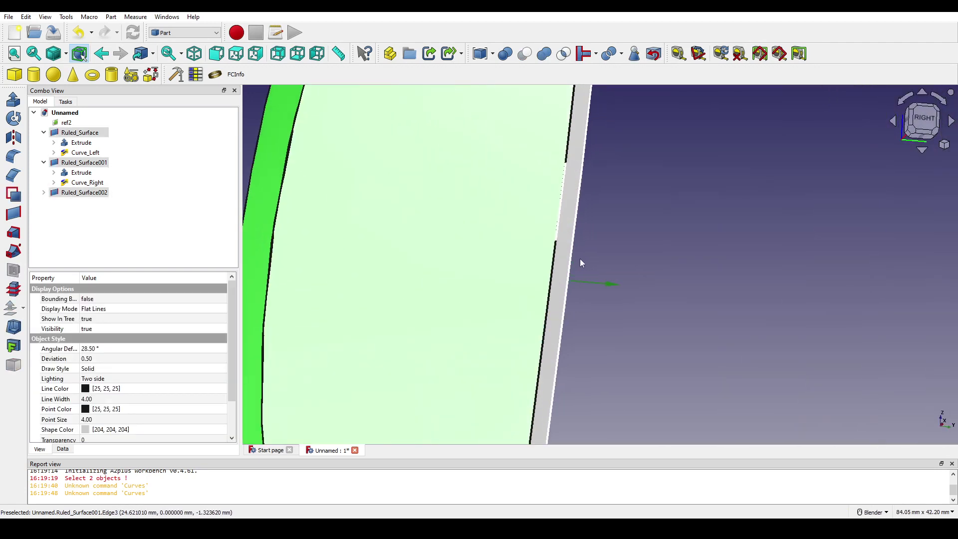
scroll(559, 279, "down", 10)
middle_click_drag(623, 263, 591, 270)
scroll(591, 269, "up", 3)
middle_click_drag(656, 190, 588, 257, "shift")
scroll(530, 240, "down", 8)
scroll(484, 124, "up", 6)
scroll(538, 207, "up", 2)
mouse_move(484, 124)
middle_mouse_down("shift")
mouse_move(538, 207)
mouse_move(519, 216)
mouse_move(665, 274)
mouse_move(573, 315)
mouse_move(303, 353)
mouse_move(594, 272)
mouse_move(651, 273)
mouse_move(594, 249)
middle_mouse_up("shift")
left_click(194, 34)
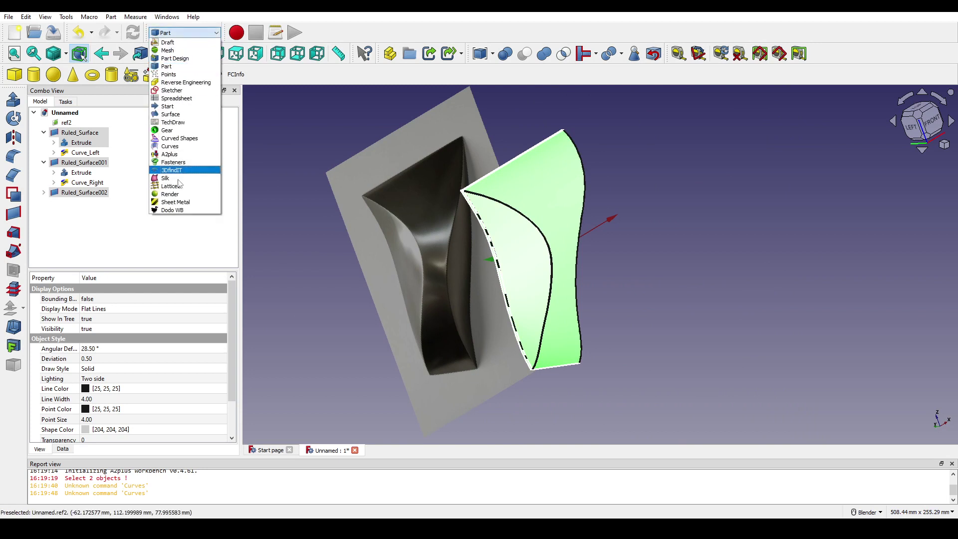
left_click(181, 148)
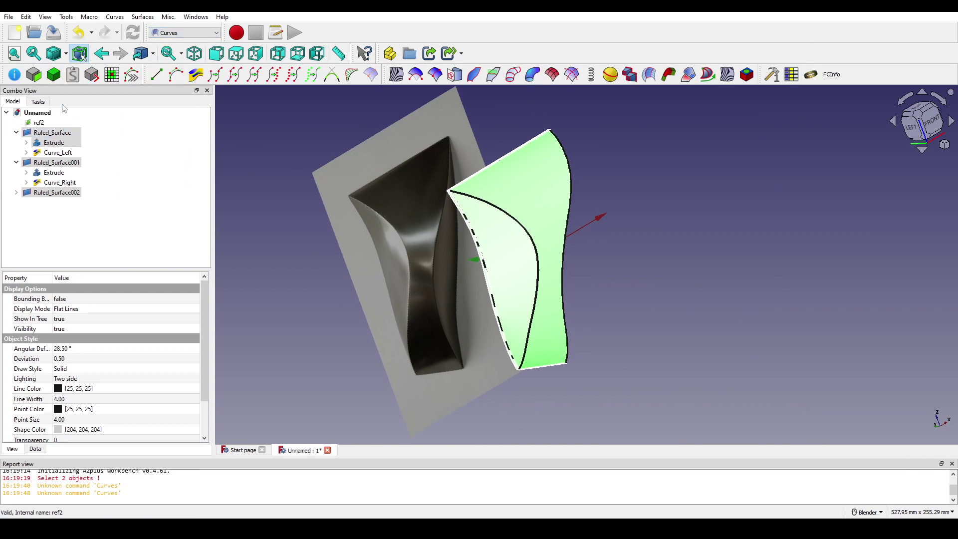
left_click(54, 76)
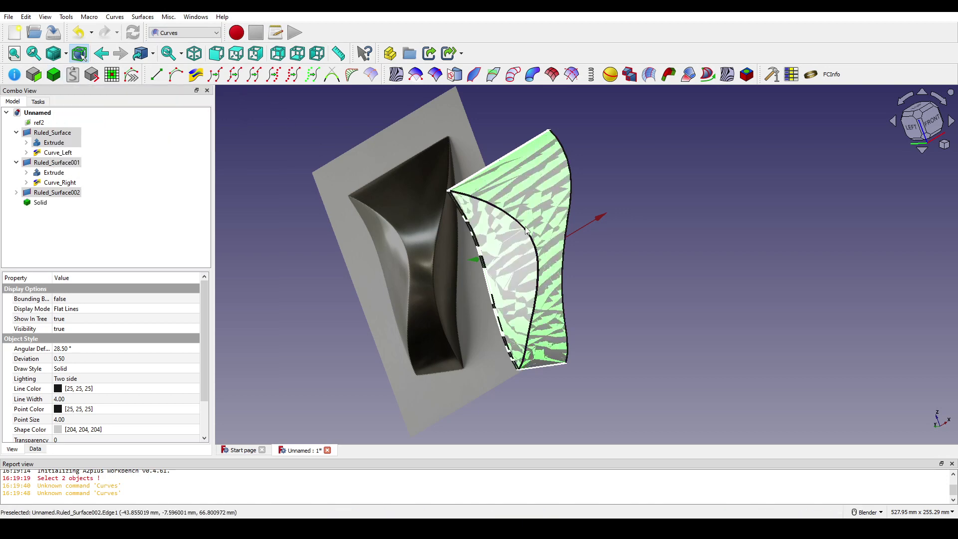
Hide the three ruled surfaces and the extrusion used to build the solid
middle_click_drag(426, 391, 436, 258)
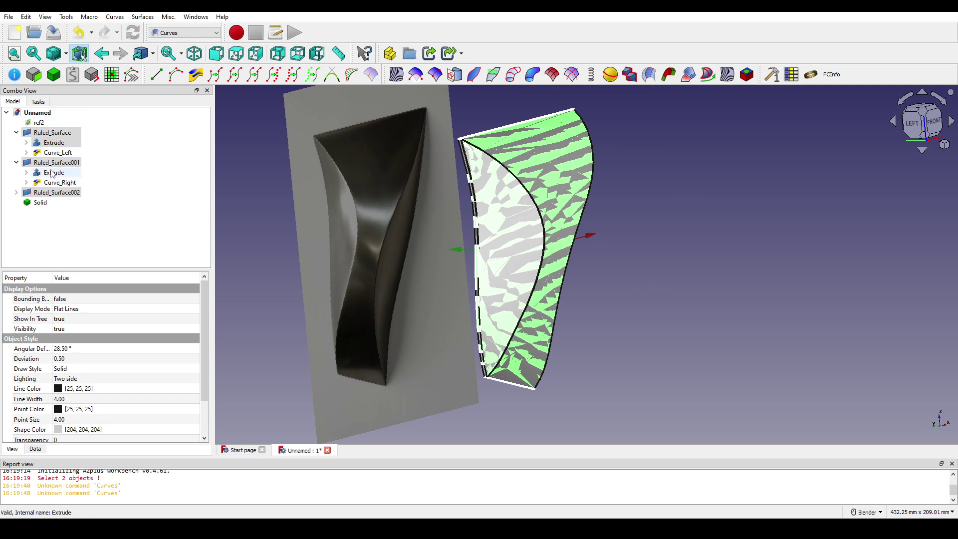
key("space")
mouse_move(499, 249)
middle_mouse_down()
mouse_move(534, 241)
mouse_move(488, 250)
middle_mouse_up()
Examine the solid's data properties and inspect its shape and left ridge up close
left_click(45, 207)
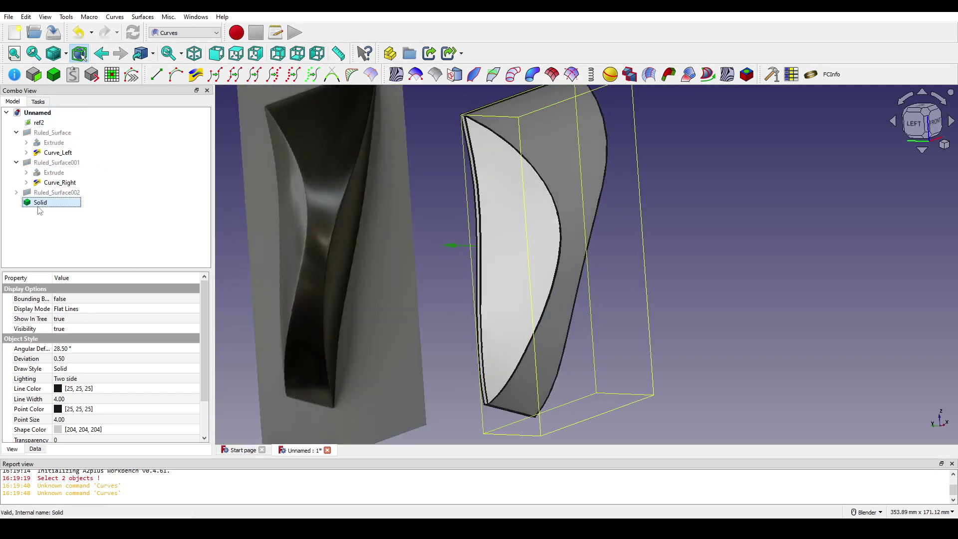
left_click(35, 449)
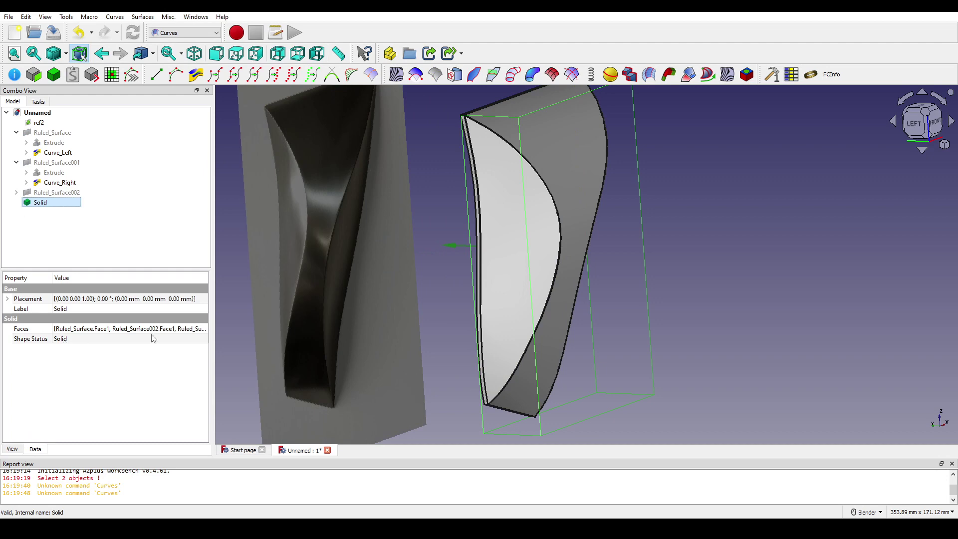
scroll(616, 312, "down", 3)
middle_click_drag(607, 306, 539, 294)
scroll(551, 294, "up", 2)
middle_click_drag(764, 257, 770, 272)
left_click(771, 272)
middle_click_drag(624, 252, 630, 278)
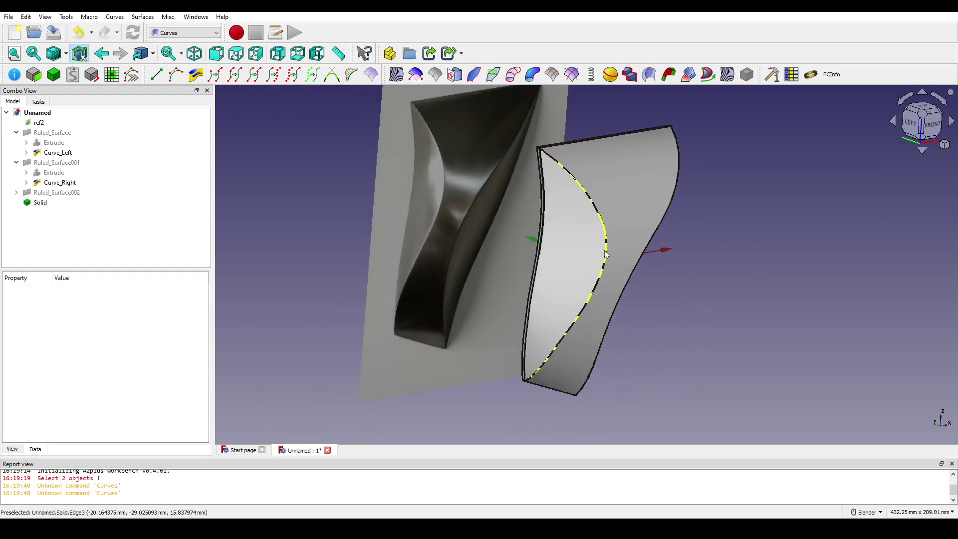
scroll(669, 261, "up", 2)
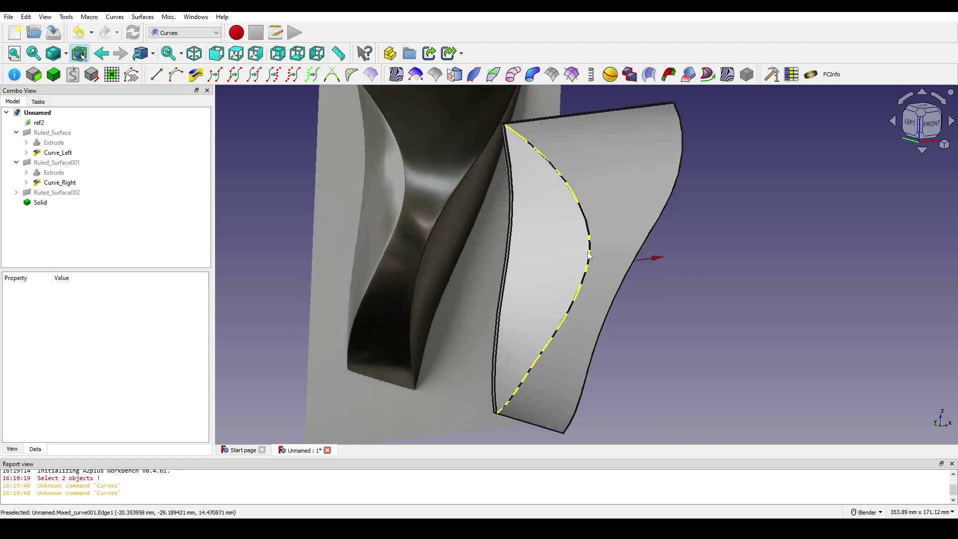
scroll(583, 235, "up", 5)
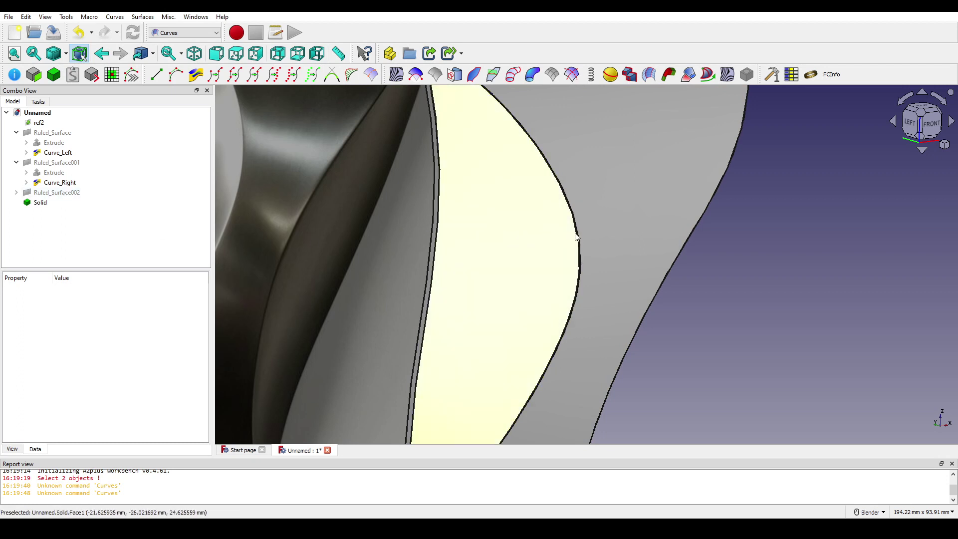
Hide the Curve_Left and Curve_Right mixed curves that overlap the solid's ridges
left_click(69, 185)
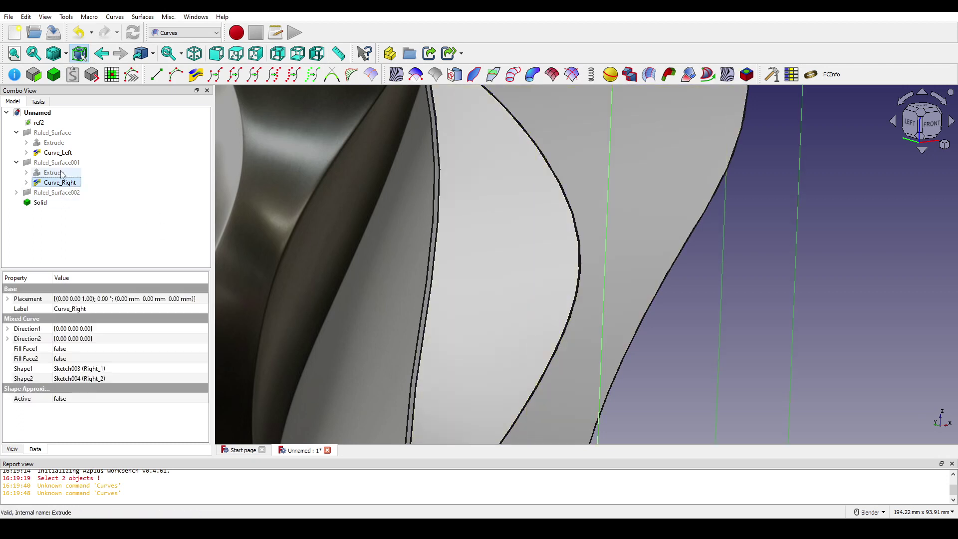
left_click(58, 153)
left_click(60, 182, "ctrl")
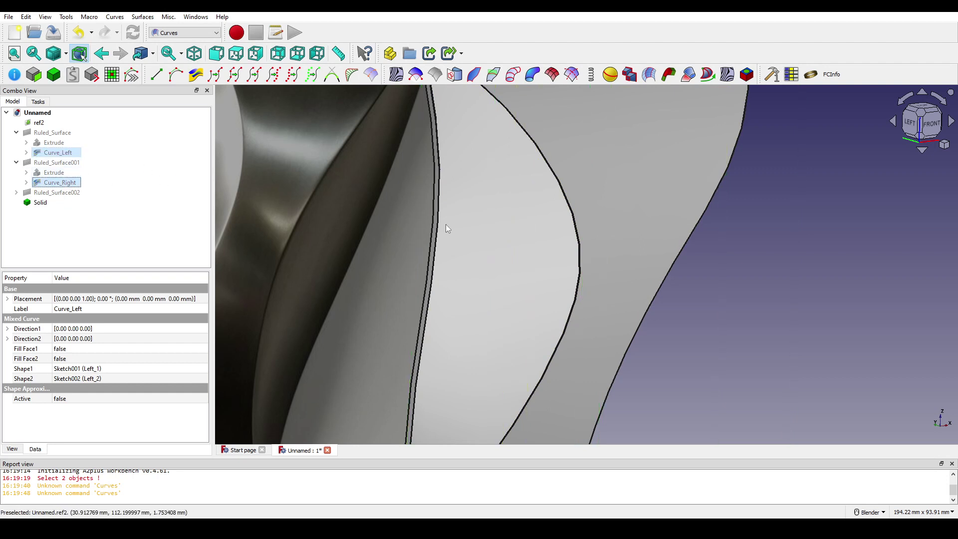
scroll(510, 270, "down", 3)
scroll(551, 268, "up", 1)
left_click(665, 278)
middle_click_drag(664, 279, 665, 265, "shift")
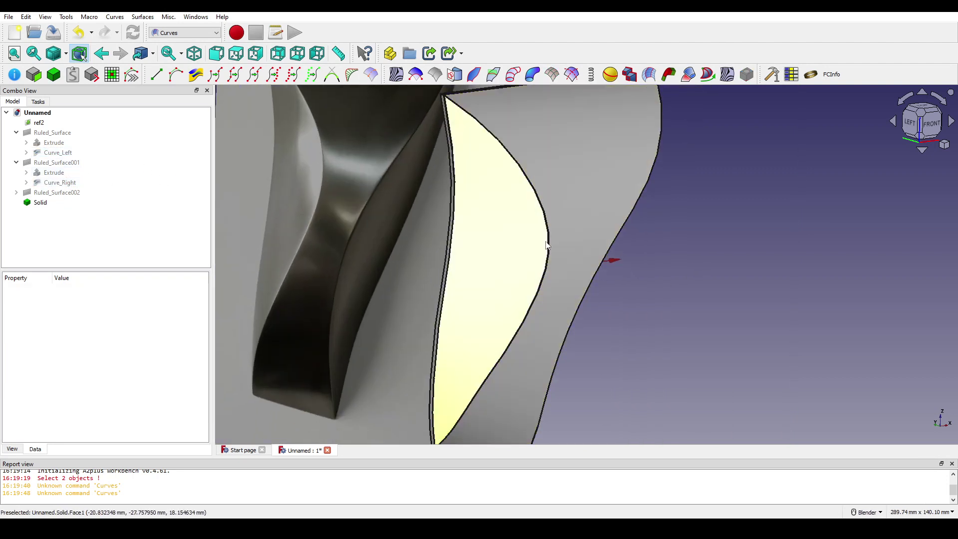
In the Part workbench, fillet the solid's two ridge edges and the four short corner edges with a constant radius of 0.5 mm
left_click(546, 244)
scroll(546, 243, "down", 3)
middle_click_drag(547, 244, 575, 232)
key("1")
scroll(599, 266, "up", 3)
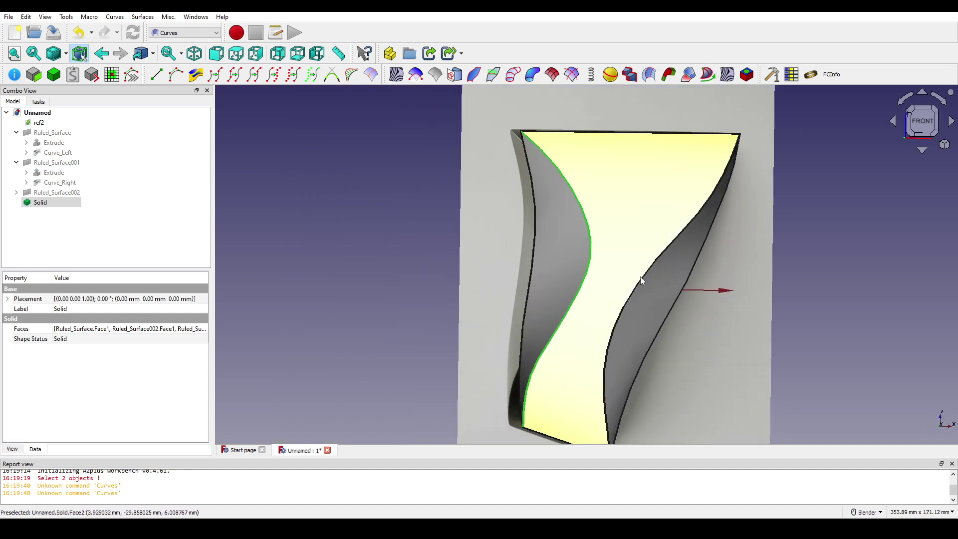
left_click(641, 277, "ctrl")
middle_click_drag(634, 272, 627, 215)
scroll(541, 205, "up", 10)
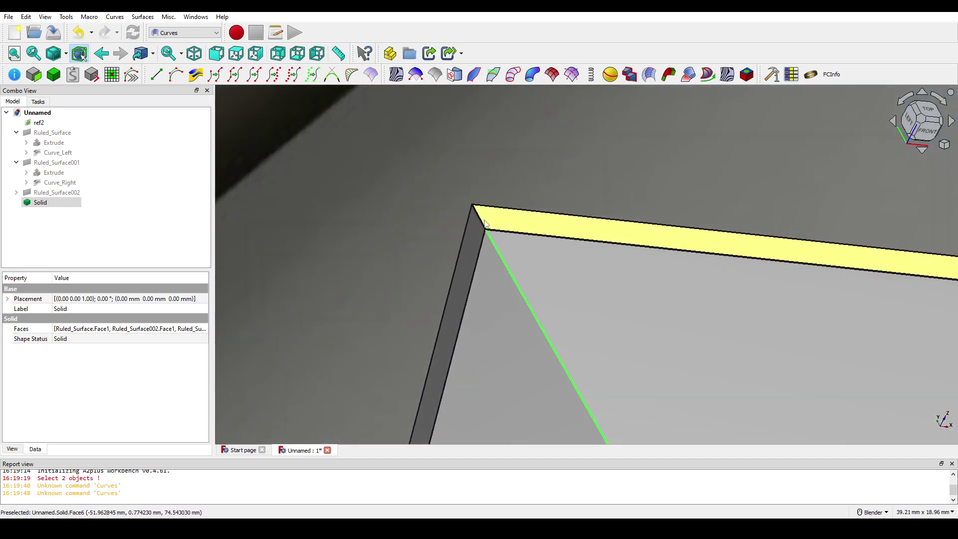
left_click(482, 224, "ctrl")
scroll(598, 269, "down", 8)
middle_click_drag(733, 297, 525, 190, "shift")
scroll(534, 224, "up", 10)
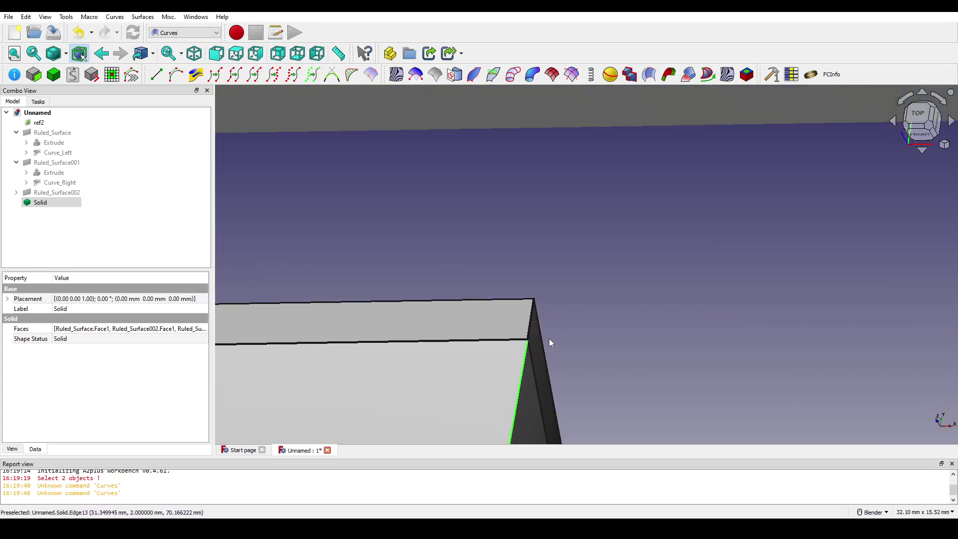
left_click(529, 332, "ctrl")
scroll(521, 351, "down", 15)
middle_click_drag(525, 399, 584, 222, "shift")
middle_click_drag(585, 222, 587, 390)
scroll(494, 322, "up", 6)
scroll(449, 320, "down", 2)
scroll(581, 381, "up", 1)
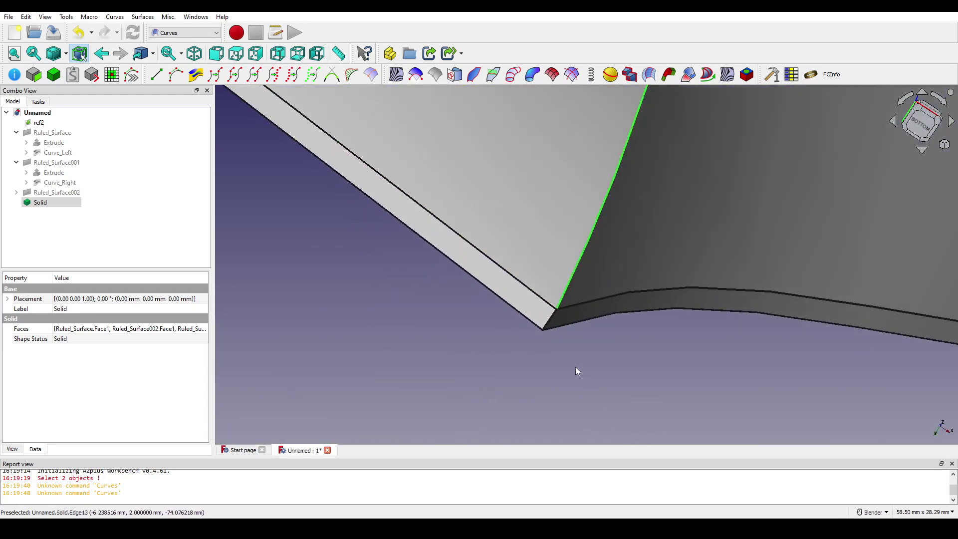
scroll(552, 320, "down", 2)
middle_click_drag(550, 254, 537, 286)
scroll(538, 286, "down", 5)
middle_click_drag(564, 158, 564, 233, "shift")
left_click(183, 35)
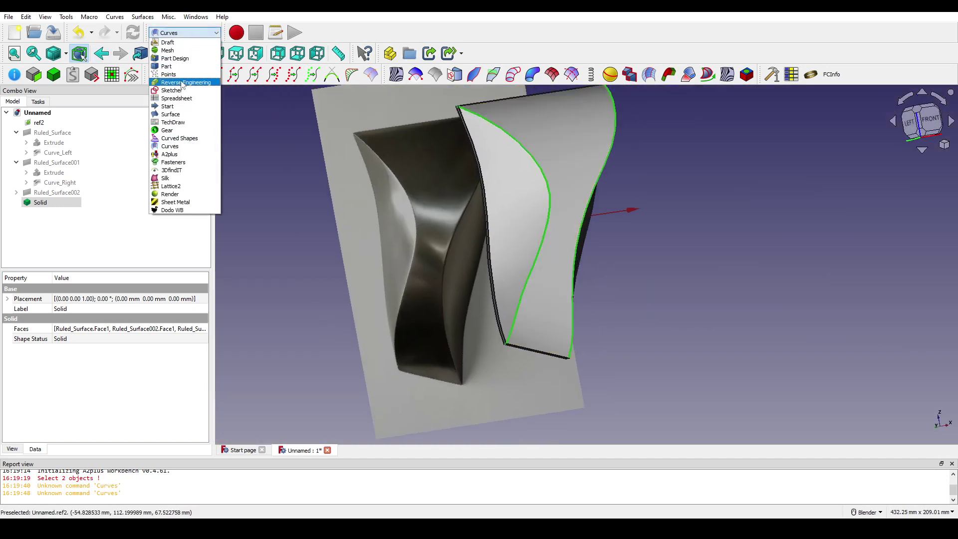
left_click(180, 67)
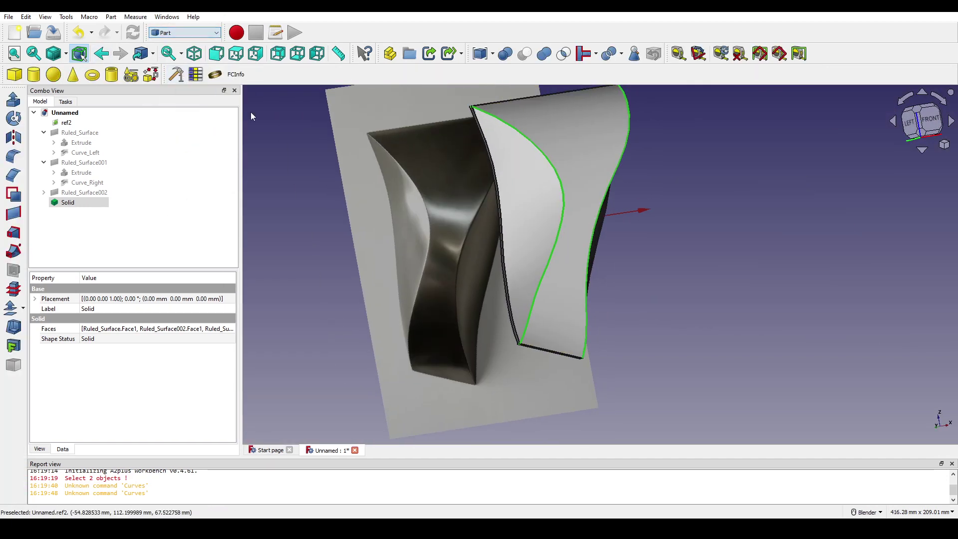
left_click(12, 157)
right_click(105, 425)
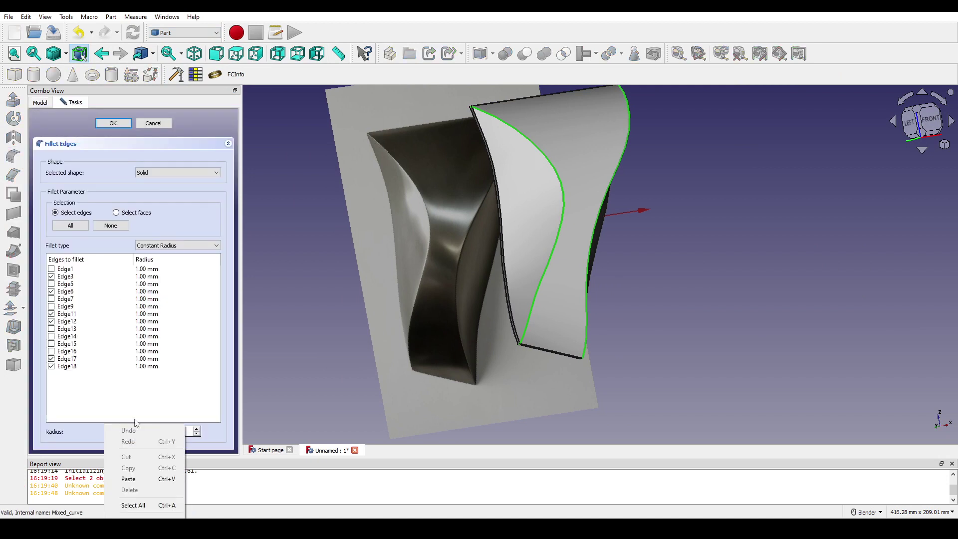
left_click(74, 424)
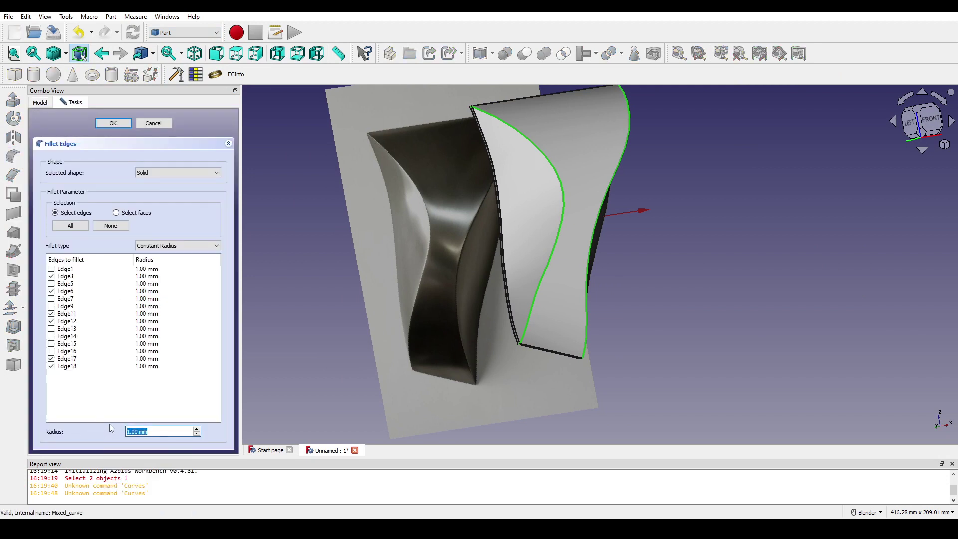
type(".5")
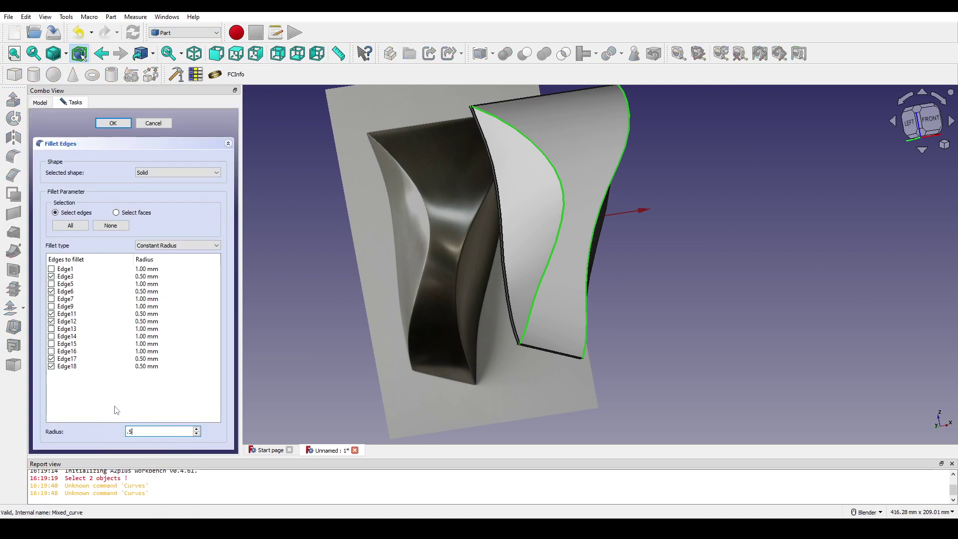
left_click(124, 128)
Inspect the filleted ridges and corners from several angles, and compare the model with the reference image in front view
scroll(544, 354, "up", 5)
middle_click_drag(446, 248, 573, 287)
scroll(618, 299, "down", 10)
middle_click_drag(676, 301, 562, 247)
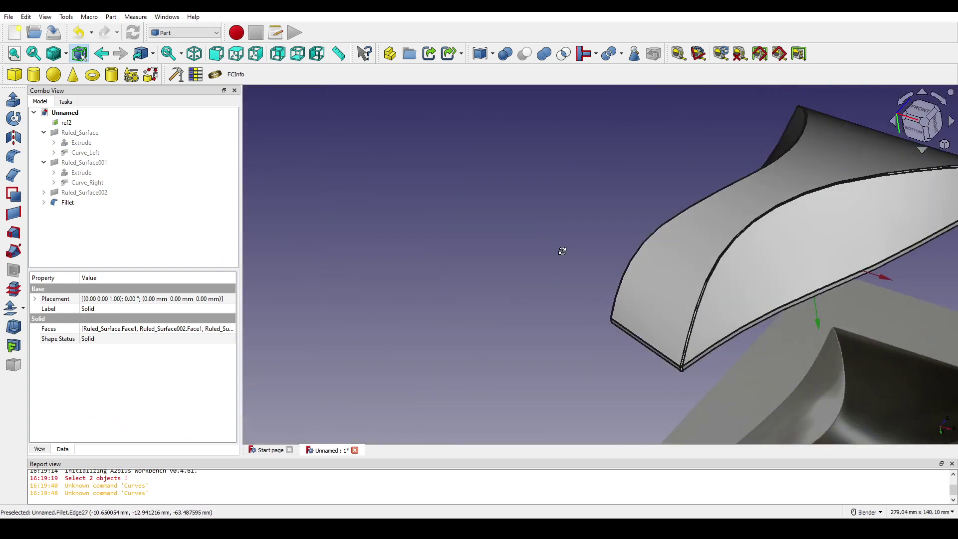
scroll(718, 376, "up", 5)
middle_click_drag(726, 380, 697, 301)
scroll(696, 304, "up", 5)
scroll(693, 304, "down", 6)
middle_click_drag(656, 235, 588, 325)
scroll(624, 265, "up", 3)
scroll(588, 325, "up", 1)
scroll(550, 364, "down", 9)
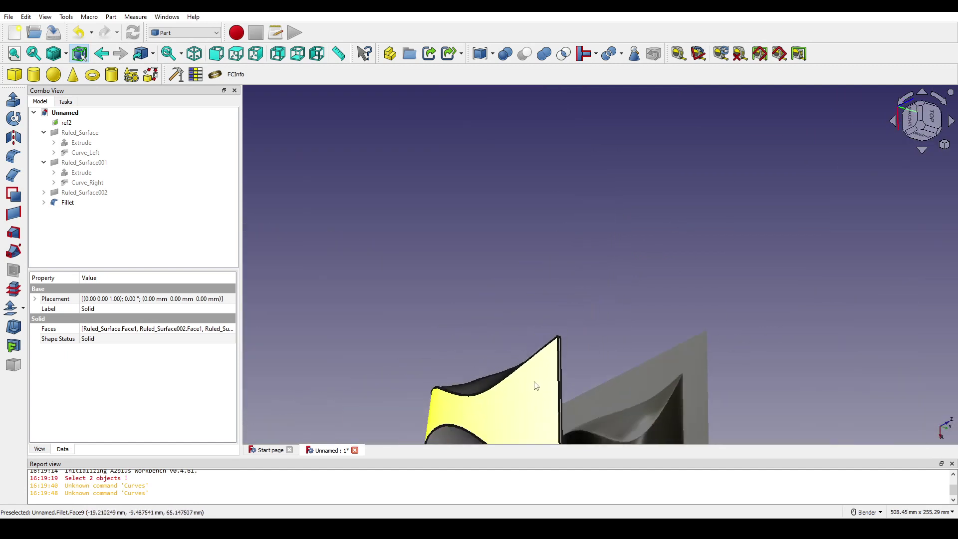
middle_click_drag(542, 383, 888, 187)
left_click(921, 134)
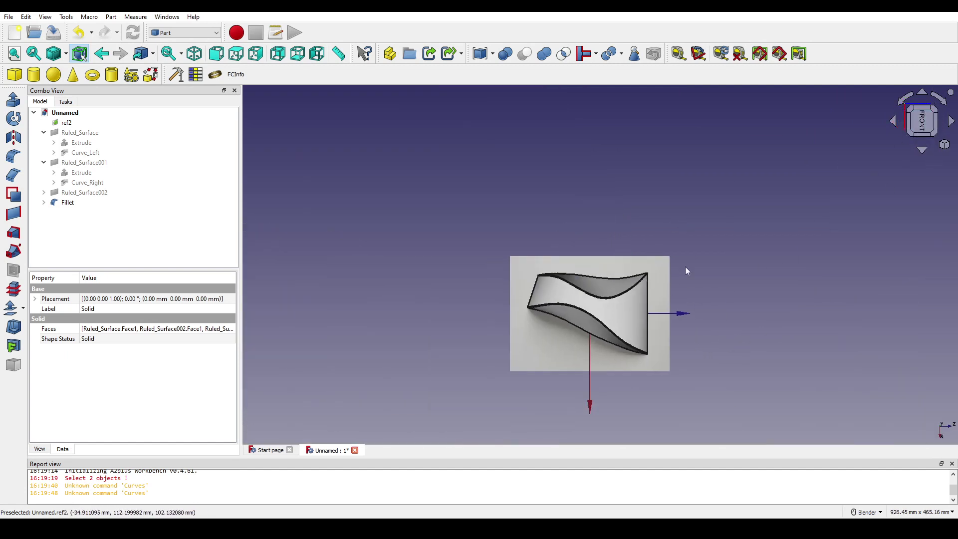
left_click(908, 104)
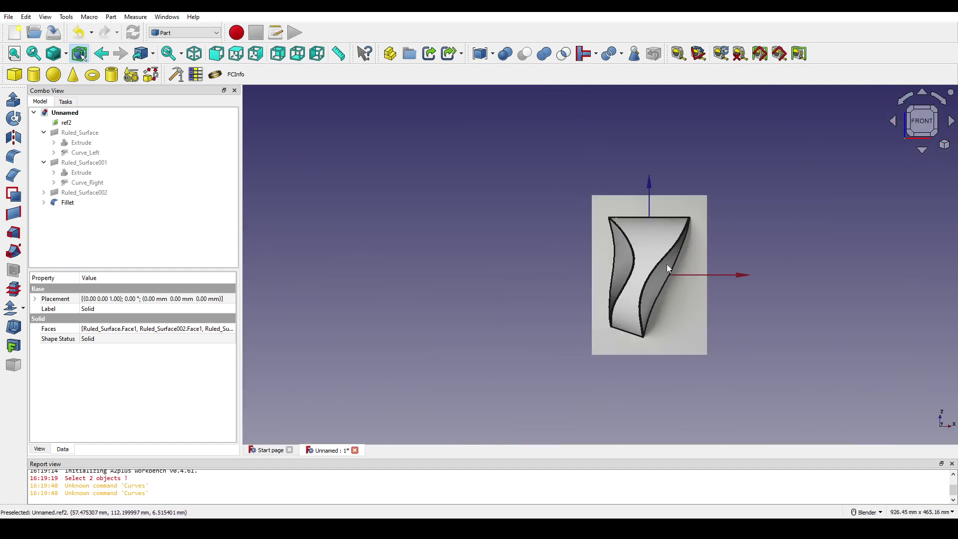
Open the display properties of the Fillet object and set its display mode to Shaded
scroll(642, 286, "up", 2)
middle_click_drag(642, 287, 737, 291)
scroll(737, 291, "up", 2)
middle_click_drag(697, 216, 727, 196, "shift")
middle_click_drag(727, 196, 713, 217, "shift")
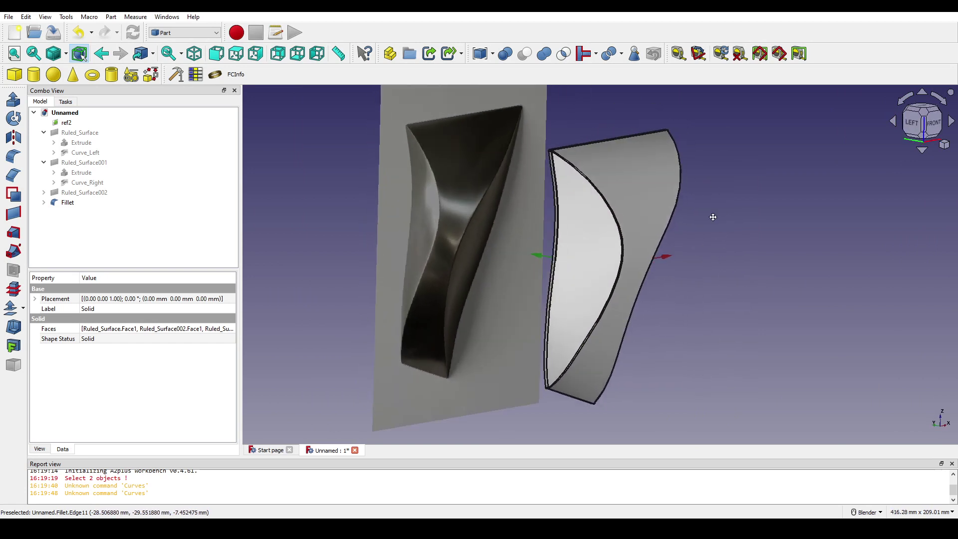
left_click(713, 217)
left_click(70, 203)
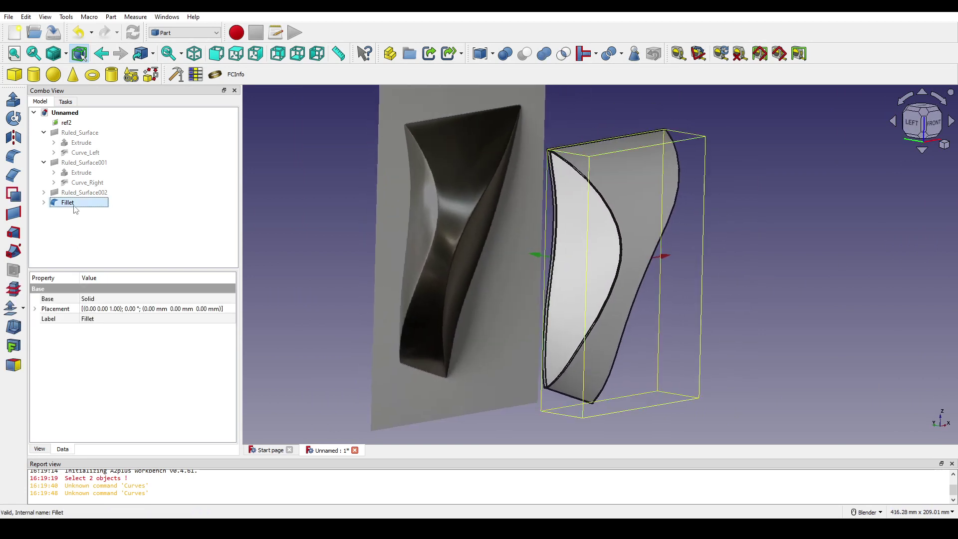
key("ctrl+d")
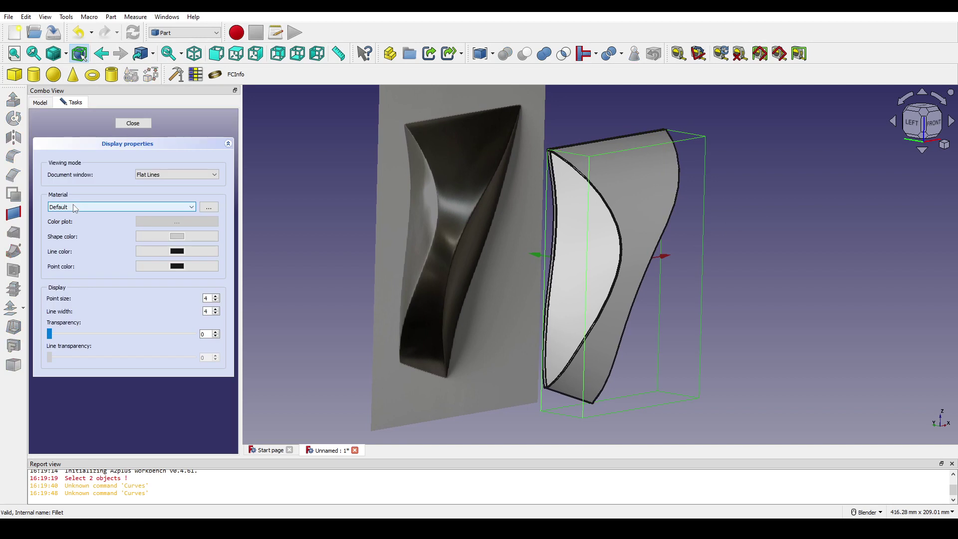
left_click(122, 207)
left_click(139, 187)
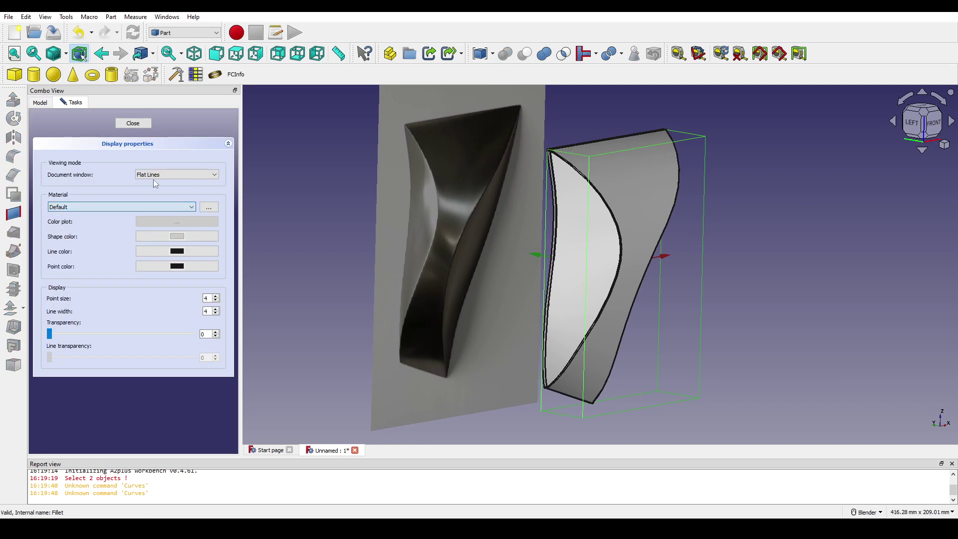
left_click(160, 175)
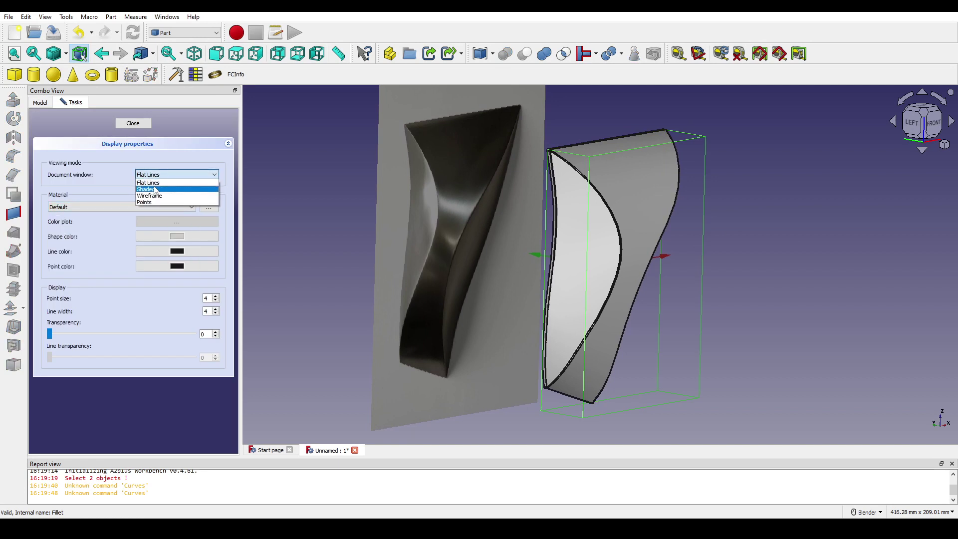
left_click(150, 190)
mouse_move(619, 214)
middle_mouse_down()
mouse_move(712, 222)
mouse_move(617, 212)
middle_mouse_up()
Try the Copper, Chrome and Brass materials on the Fillet object
left_click(130, 206)
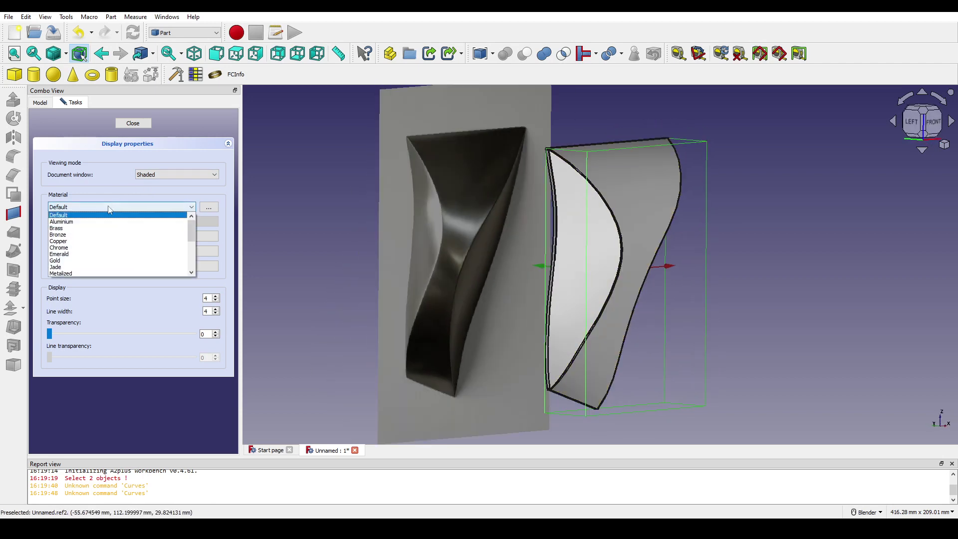
left_click(82, 243)
left_click(88, 207)
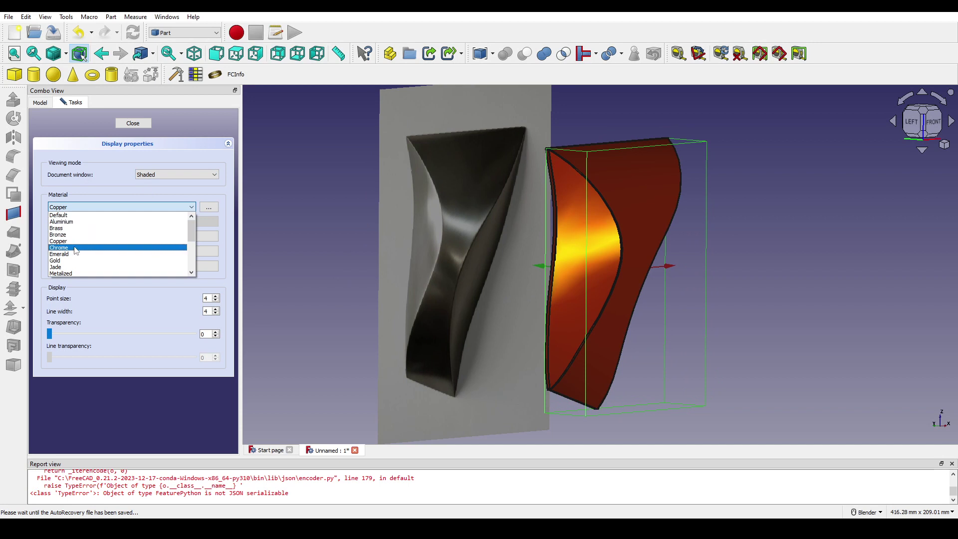
left_click(75, 247)
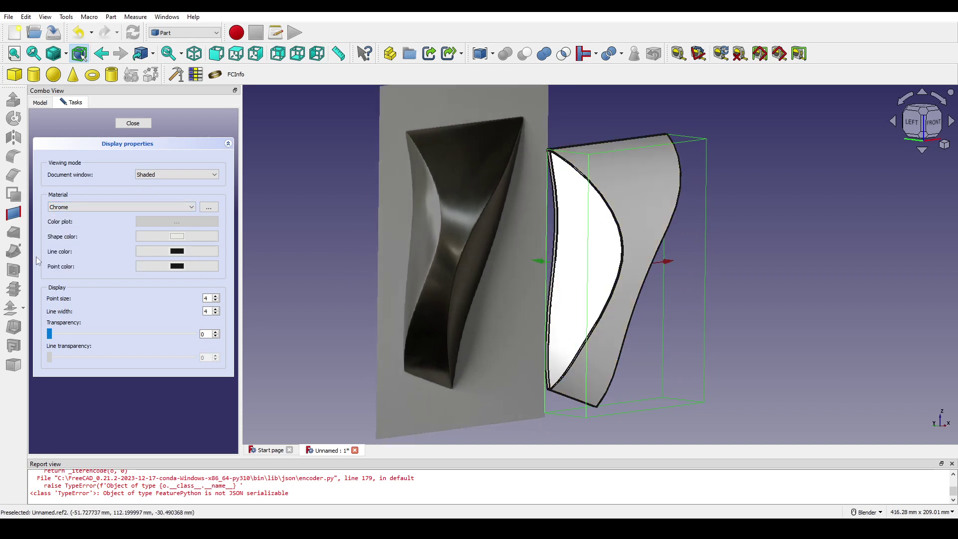
left_click(94, 210)
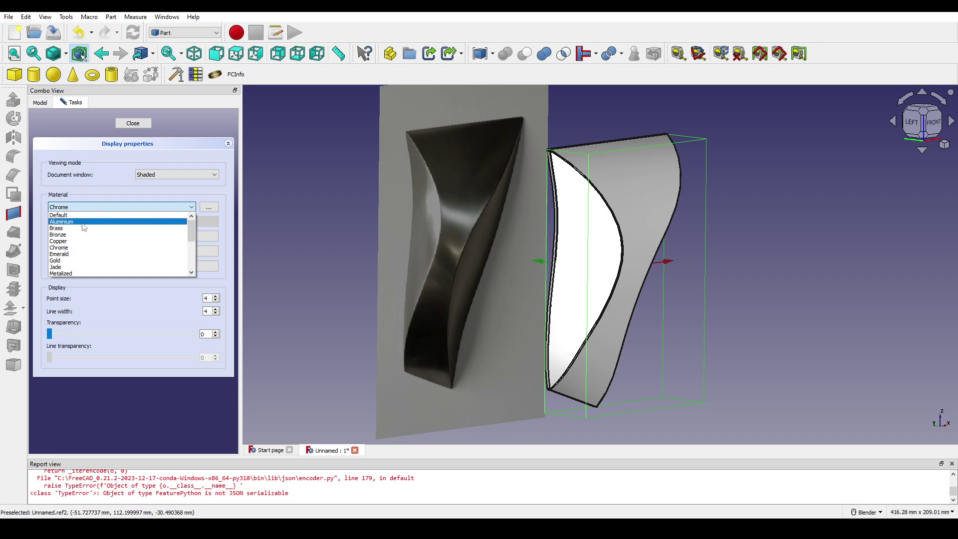
left_click(81, 227)
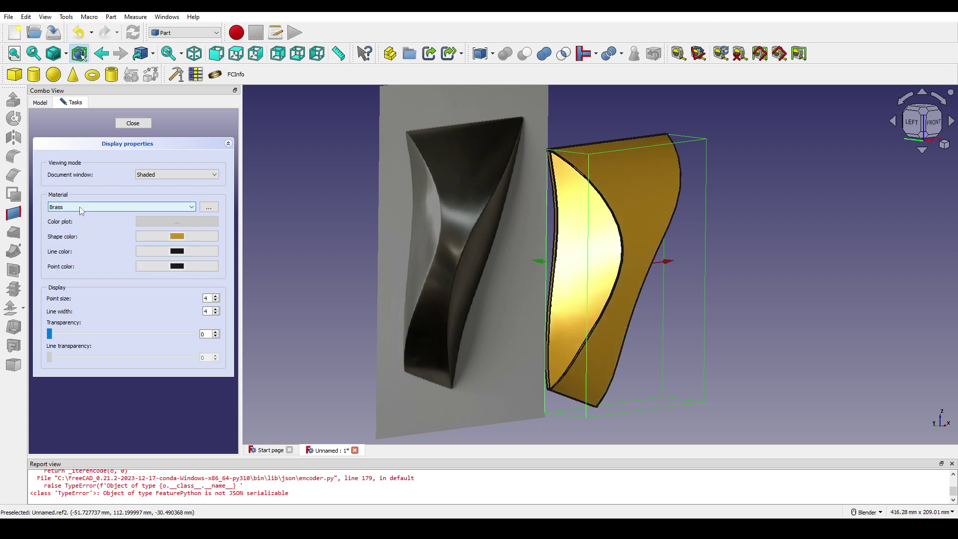
Sample several dark and grey tones from the reference photo as the brass Fillet's shape color and accept the last one
left_click(176, 236)
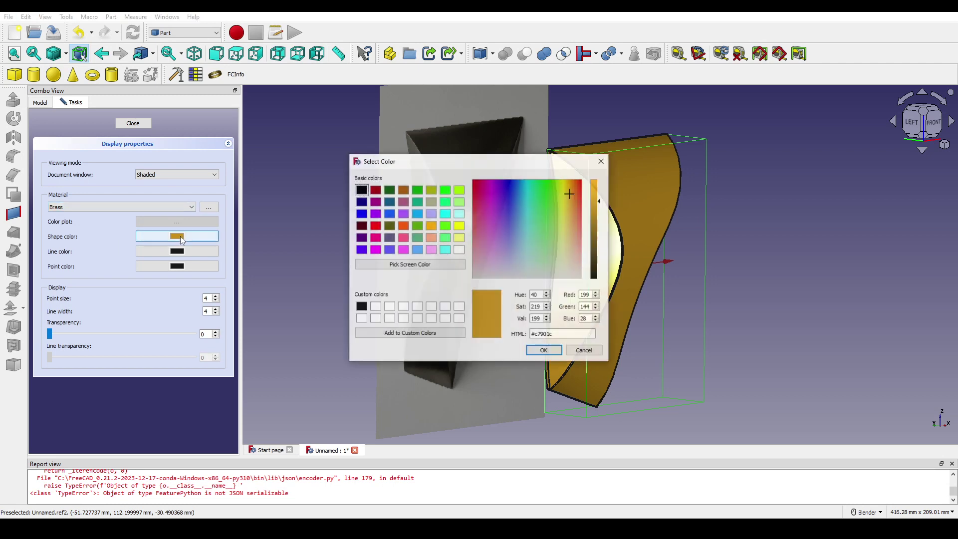
left_click(427, 265)
left_click(441, 151)
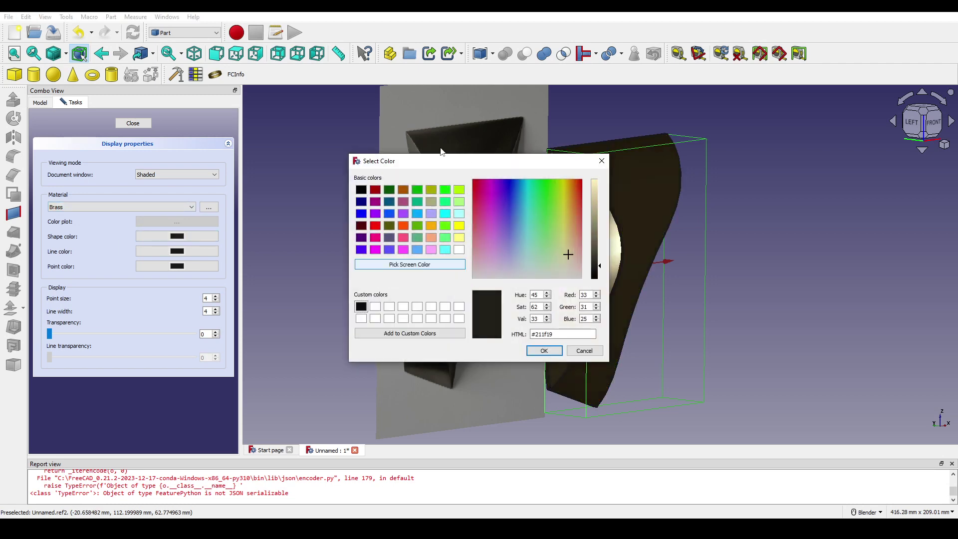
left_click_drag(507, 164, 795, 160)
left_click(649, 302)
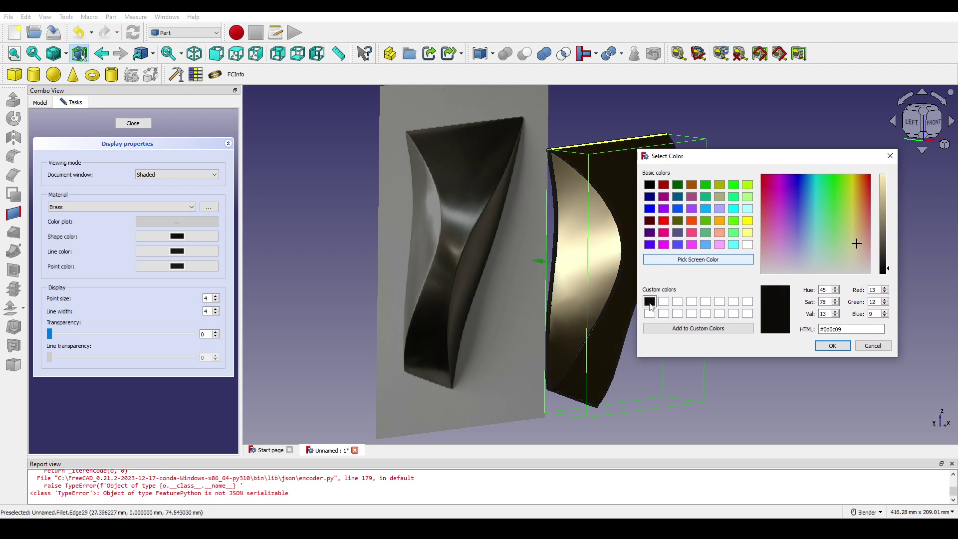
left_click(679, 263)
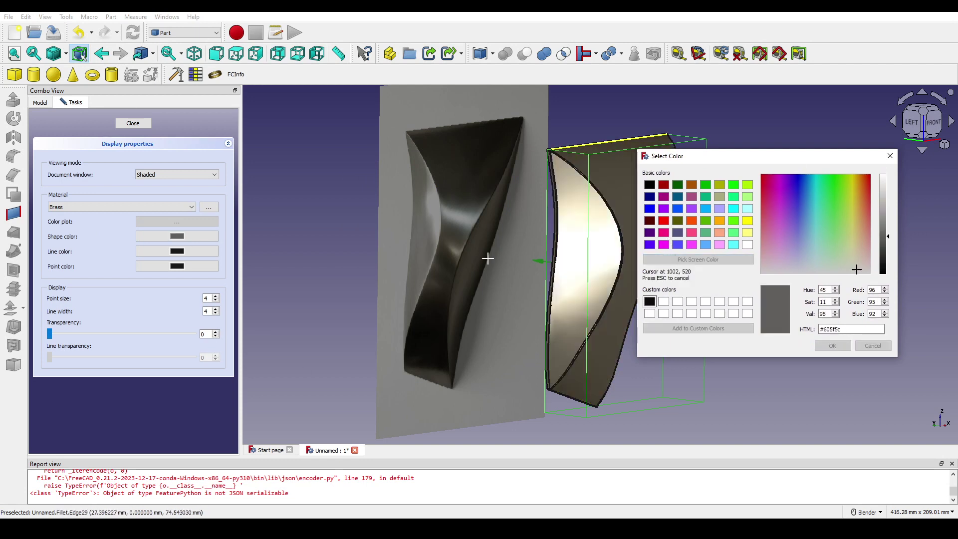
left_click(441, 257)
left_click(833, 344)
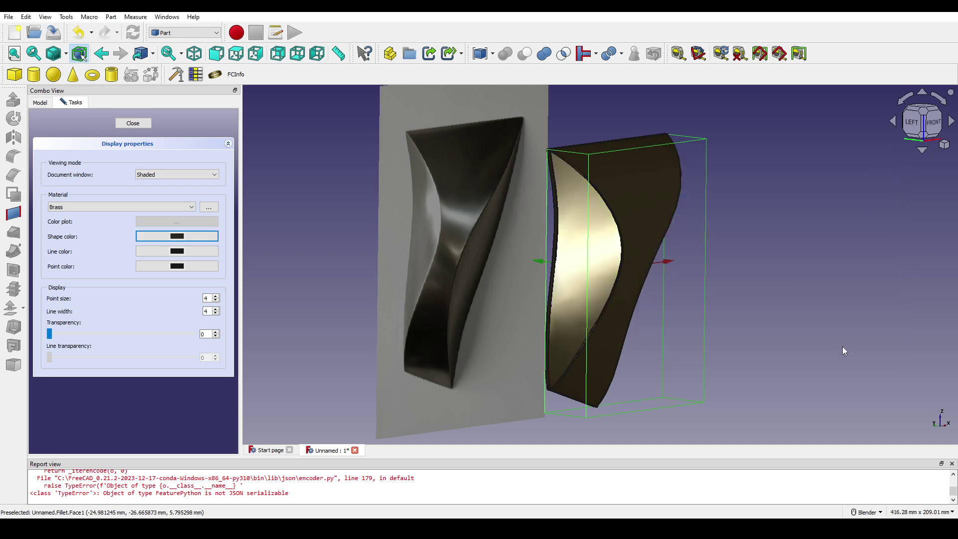
left_click(860, 361)
middle_click_drag(738, 324, 235, 295)
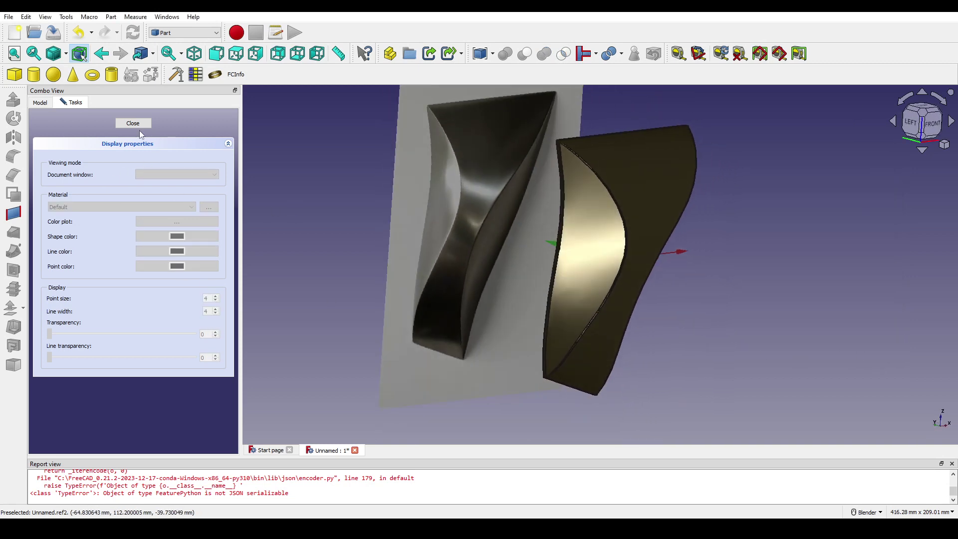
Give the Fillet object the Chrome material and a dark shape color (42, 41, 34) sampled from the reference photo, and finish the display settings
left_click(629, 202)
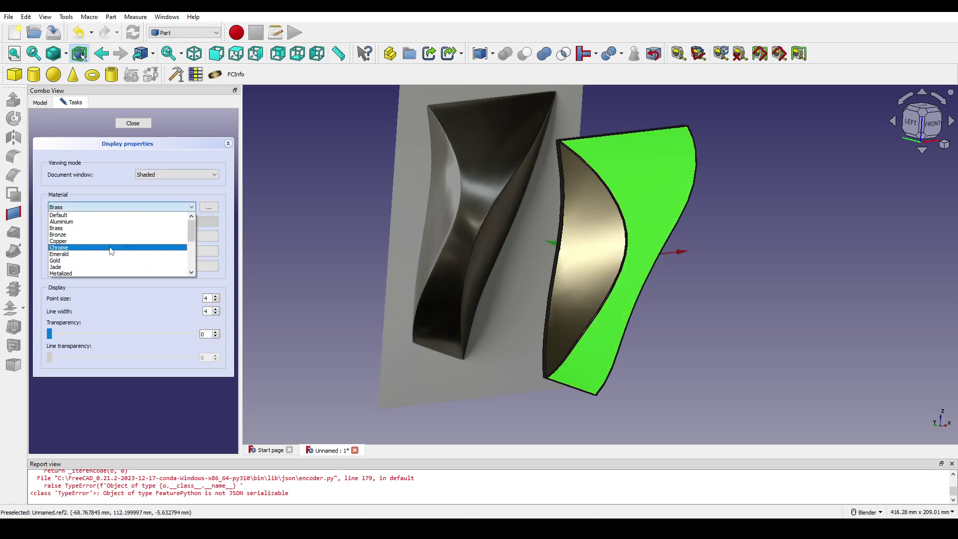
left_click(110, 248)
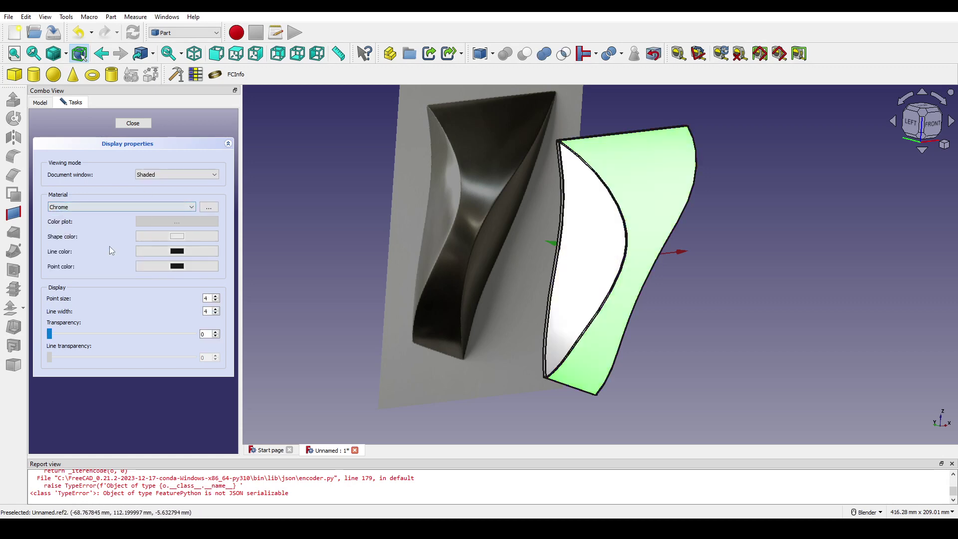
left_click(175, 236)
left_click(406, 267)
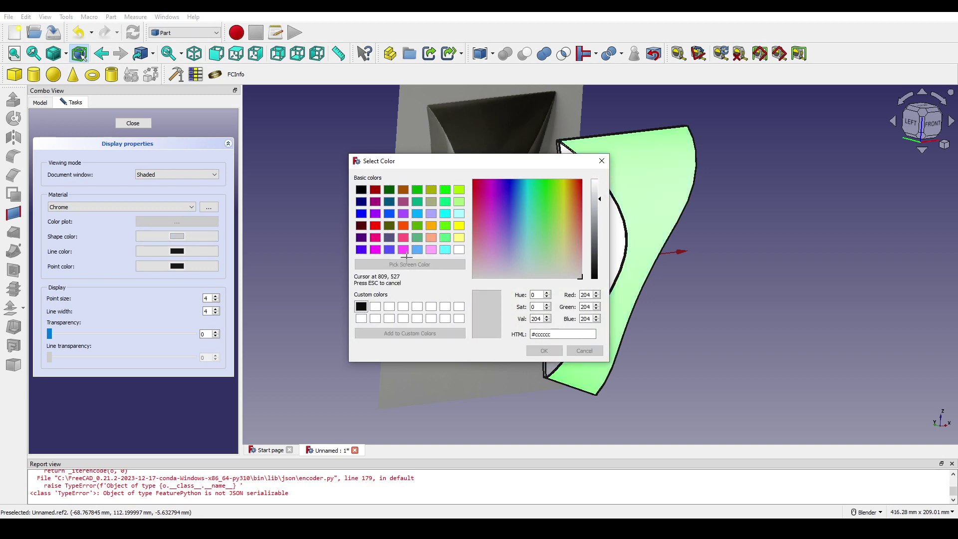
left_click(462, 148)
left_click(544, 351)
left_click(750, 325)
middle_click_drag(749, 325, 711, 289)
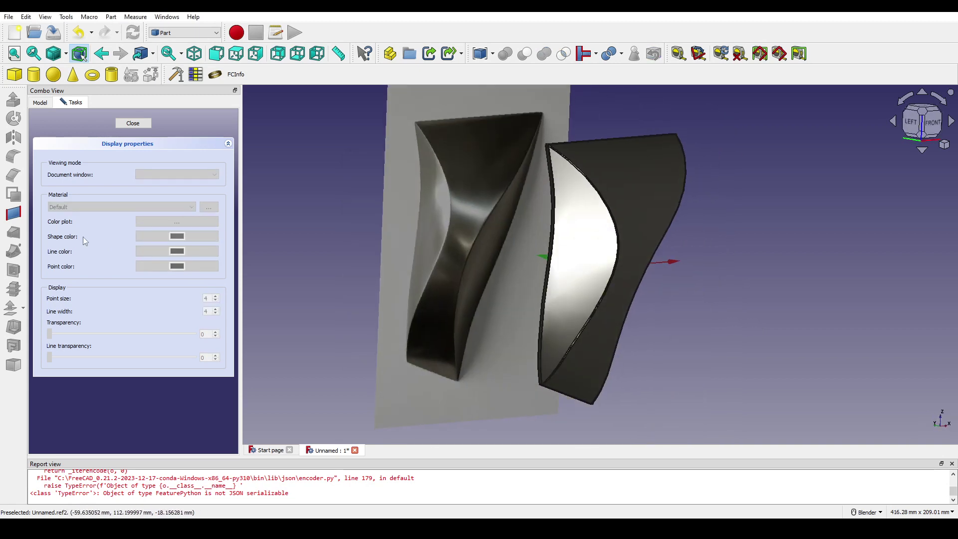
left_click(133, 123)
Set the Fillet object's view deviation to 0.02 for a finer display mesh
middle_click_drag(537, 292, 498, 287)
scroll(488, 270, "down", 2)
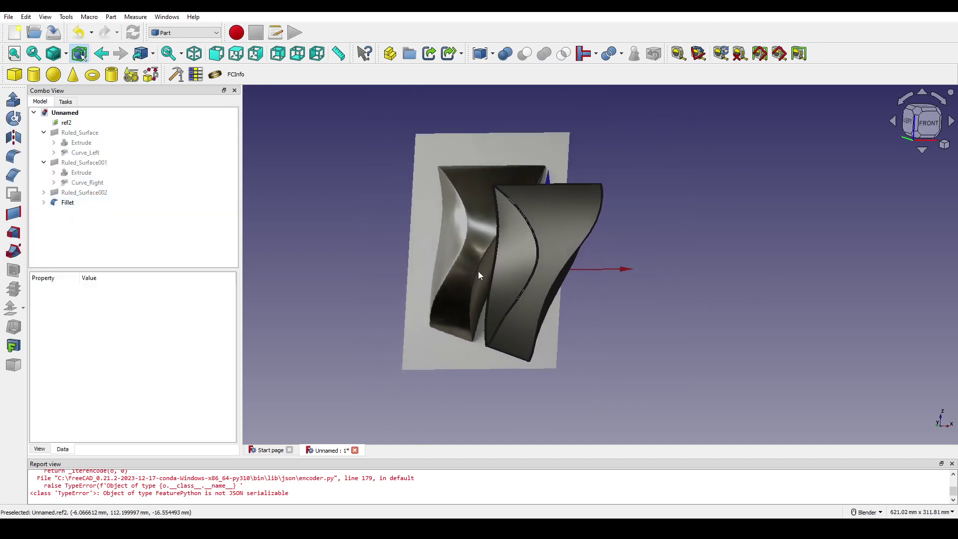
scroll(479, 272, "up", 1)
scroll(594, 252, "up", 1)
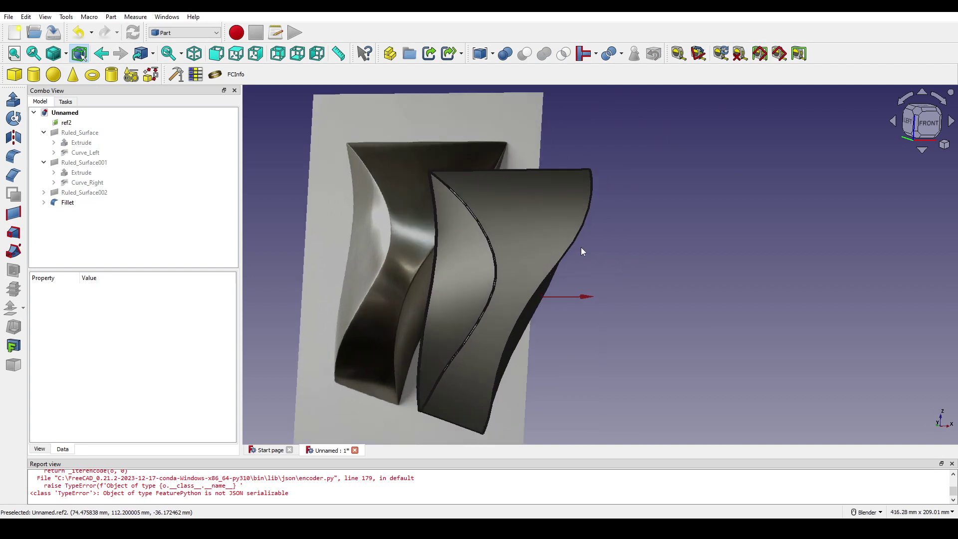
left_click(532, 253)
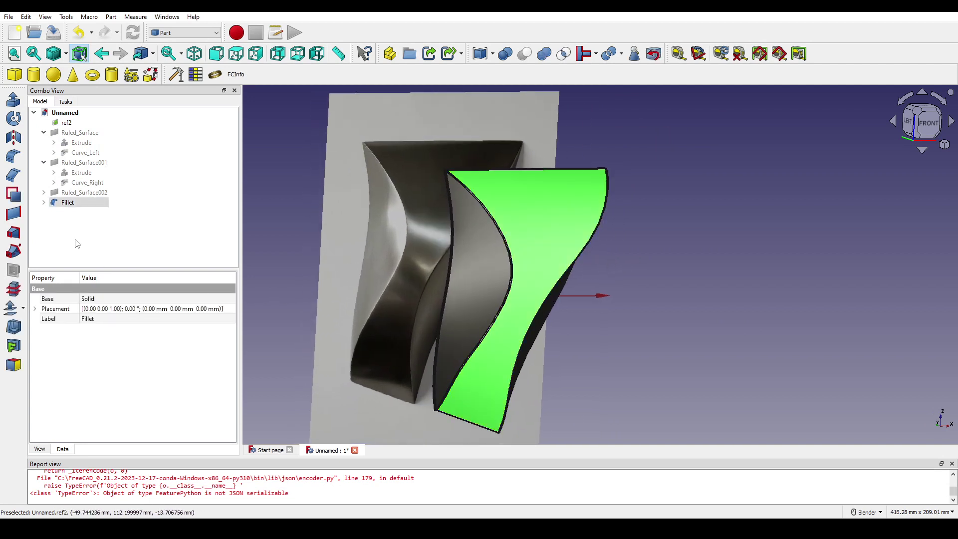
left_click(40, 449)
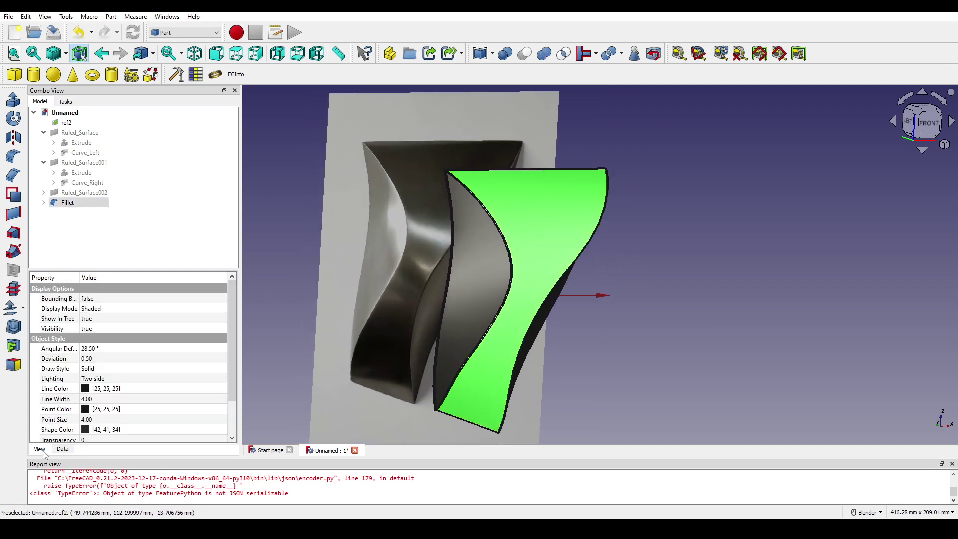
left_click(92, 359)
key("BackSpace")
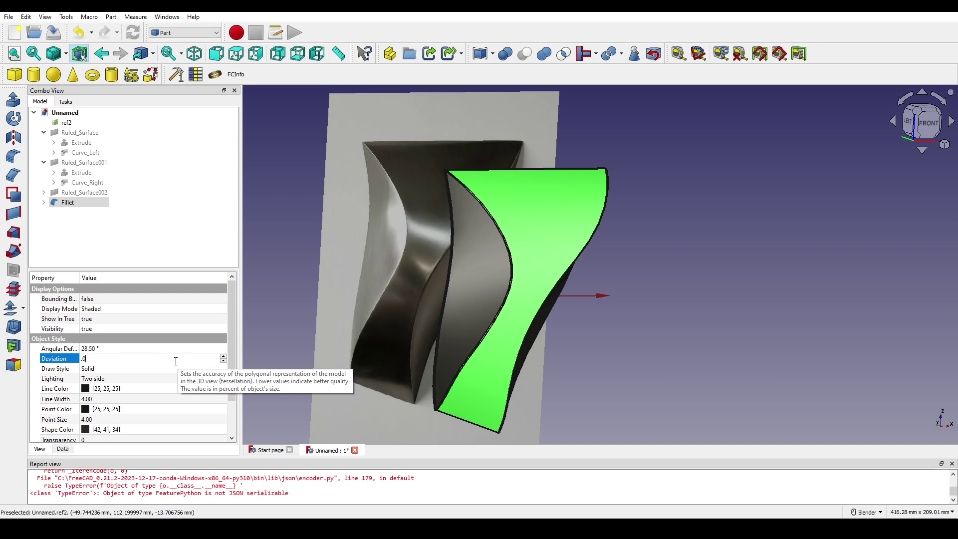
type(".02")
left_click(660, 300)
Compare the dark shaded model with the reference photo from the front-right side
middle_click_drag(625, 292, 456, 263)
scroll(621, 285, "down", 2)
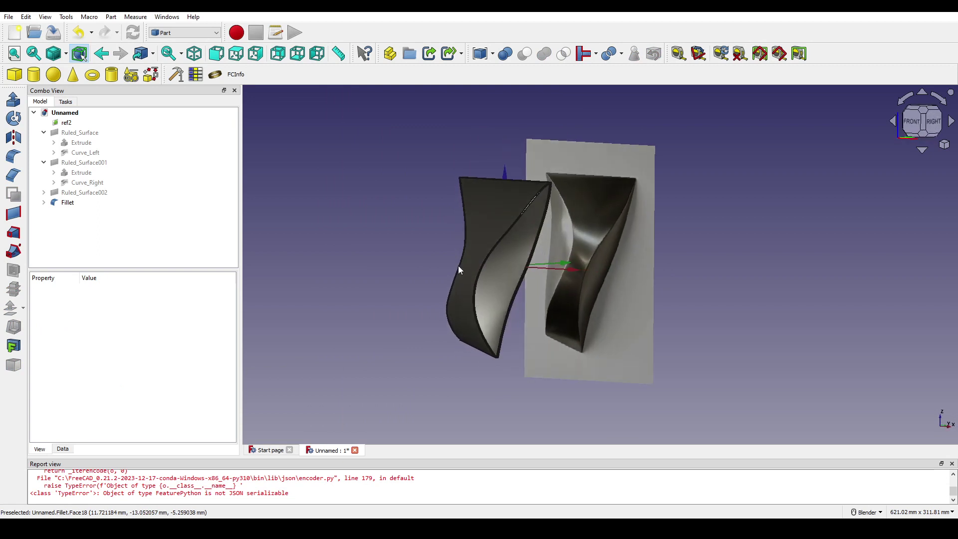
scroll(457, 263, "up", 2)
middle_click_drag(545, 260, 573, 271)
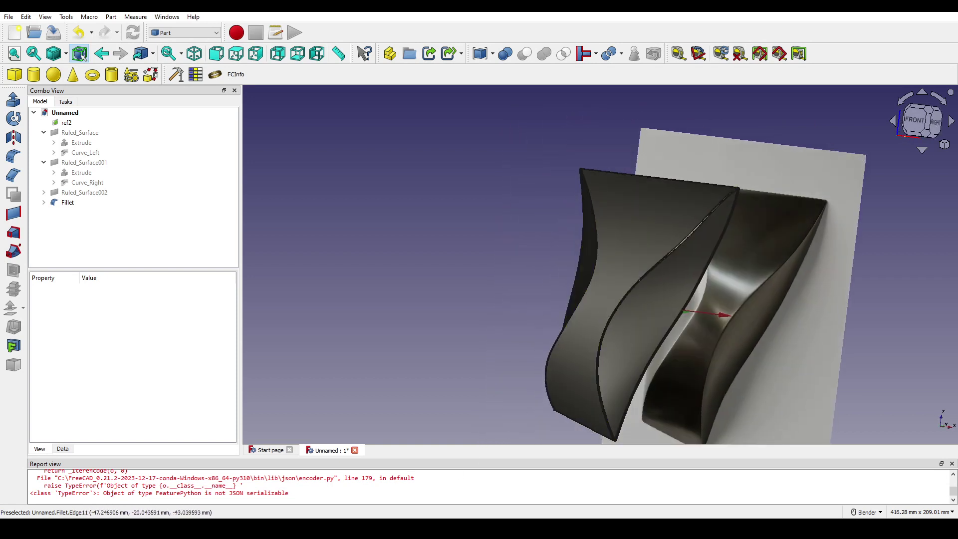
middle_click_drag(526, 320, 531, 320)
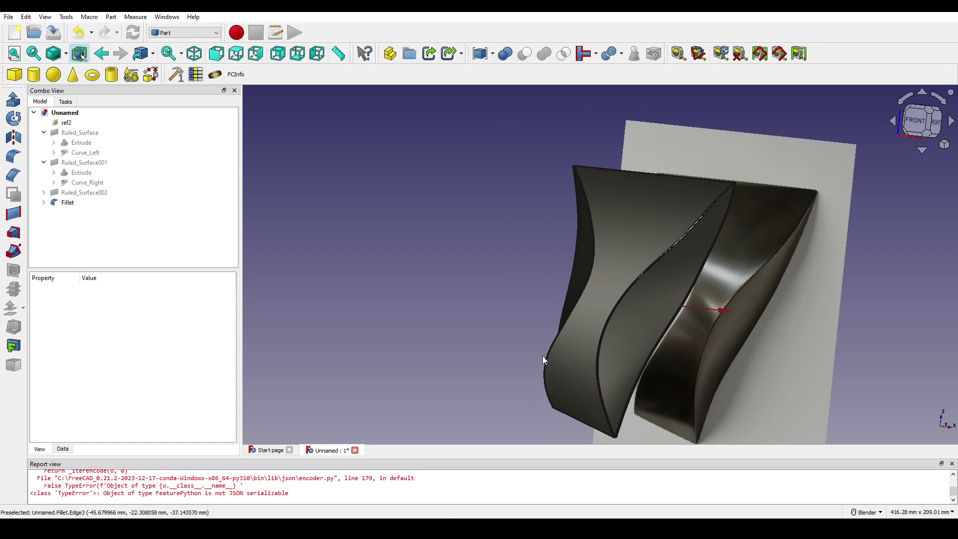